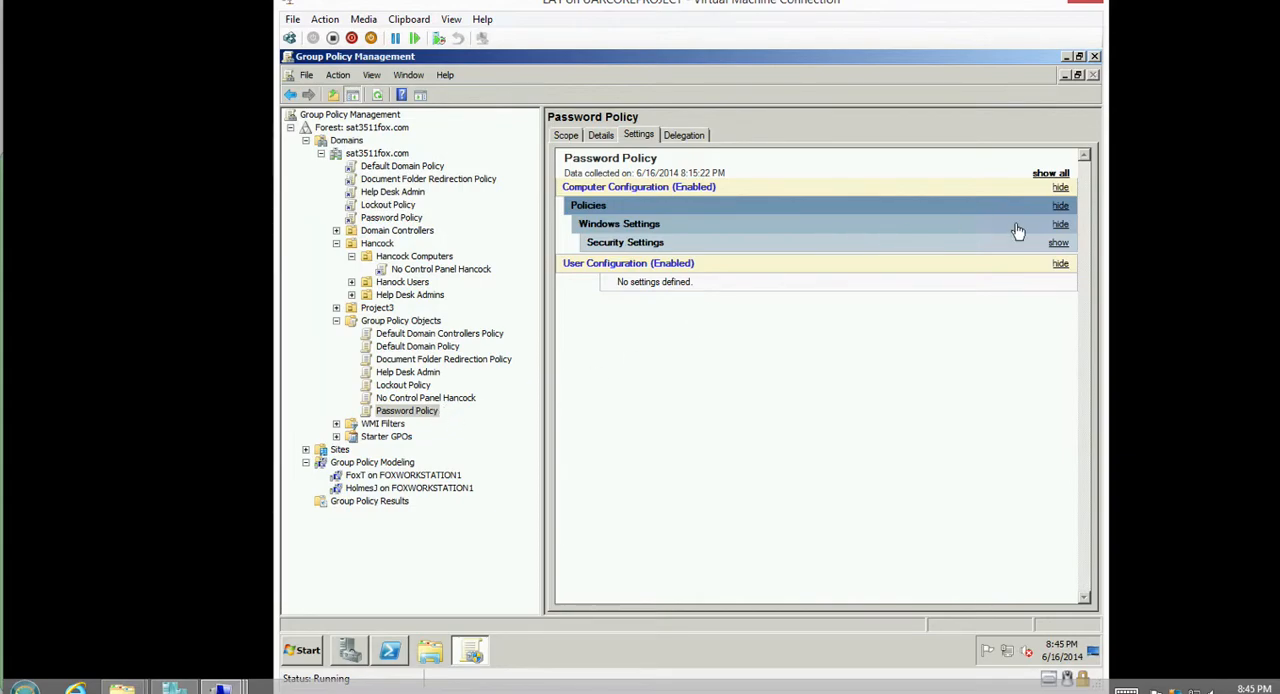
Display all configured settings of the Password Policy, Lockout Policy and Document Folder Redirection Policy objects.
left_click(1048, 174)
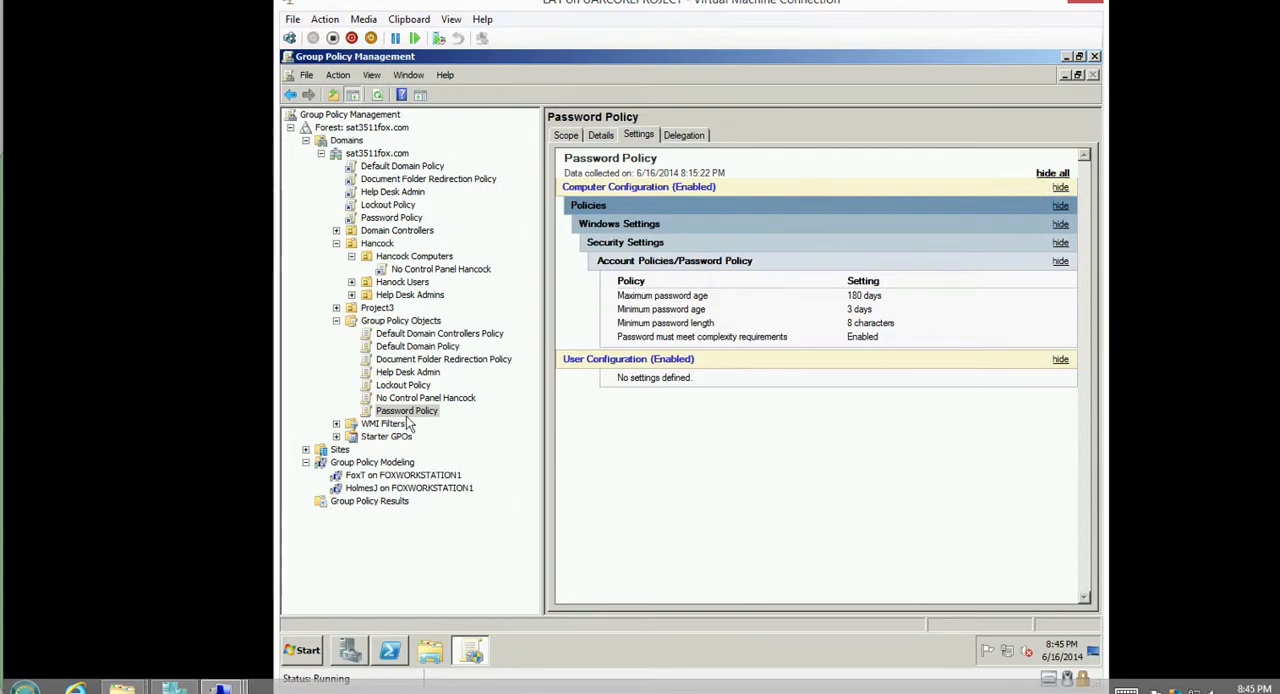
left_click(410, 386)
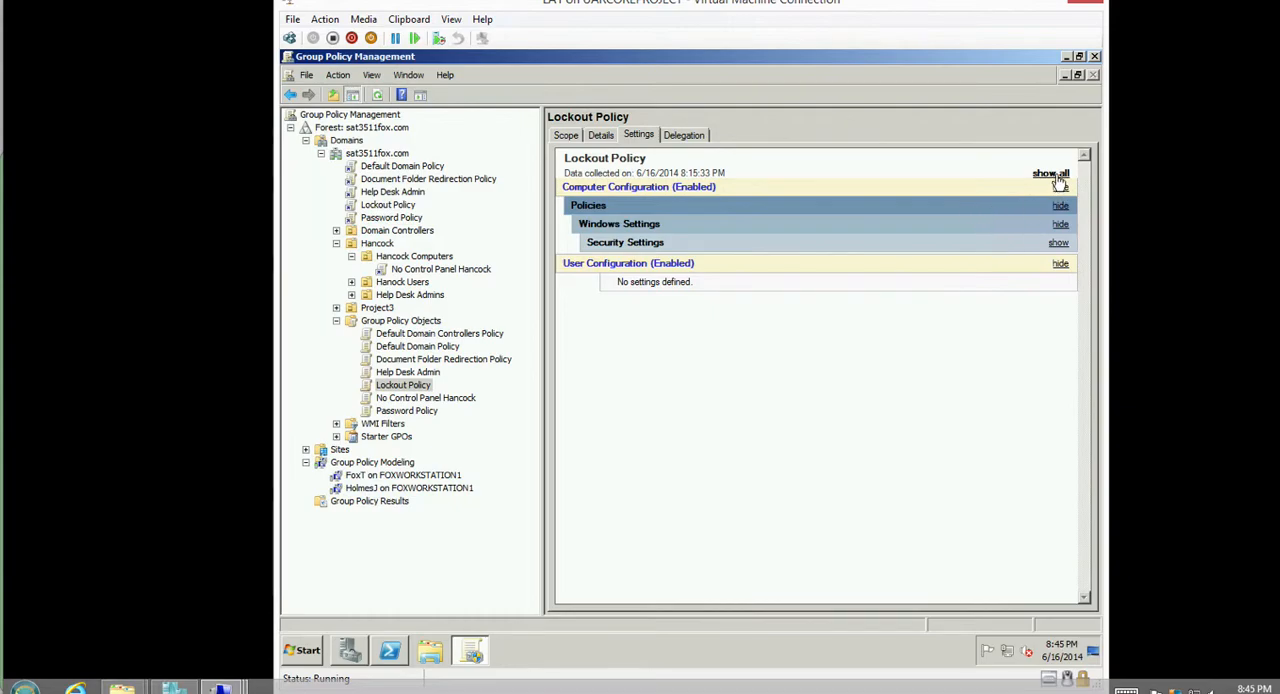
left_click(1052, 176)
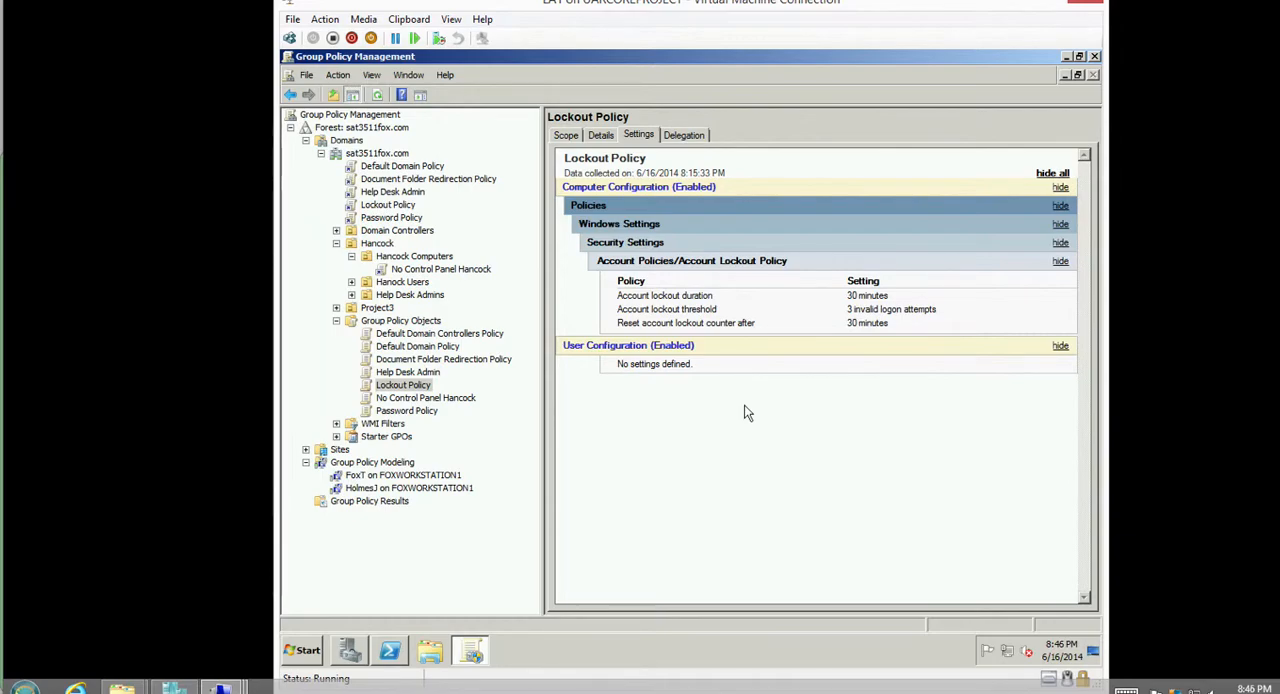
left_click(412, 360)
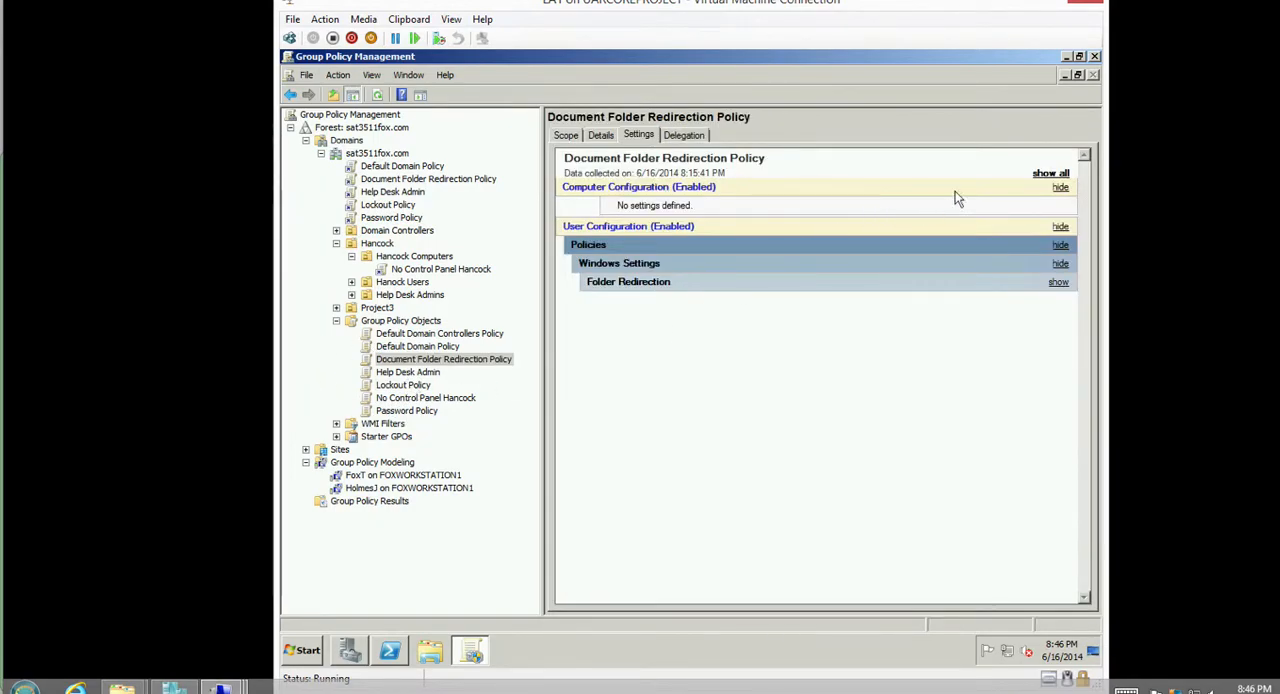
left_click(1040, 176)
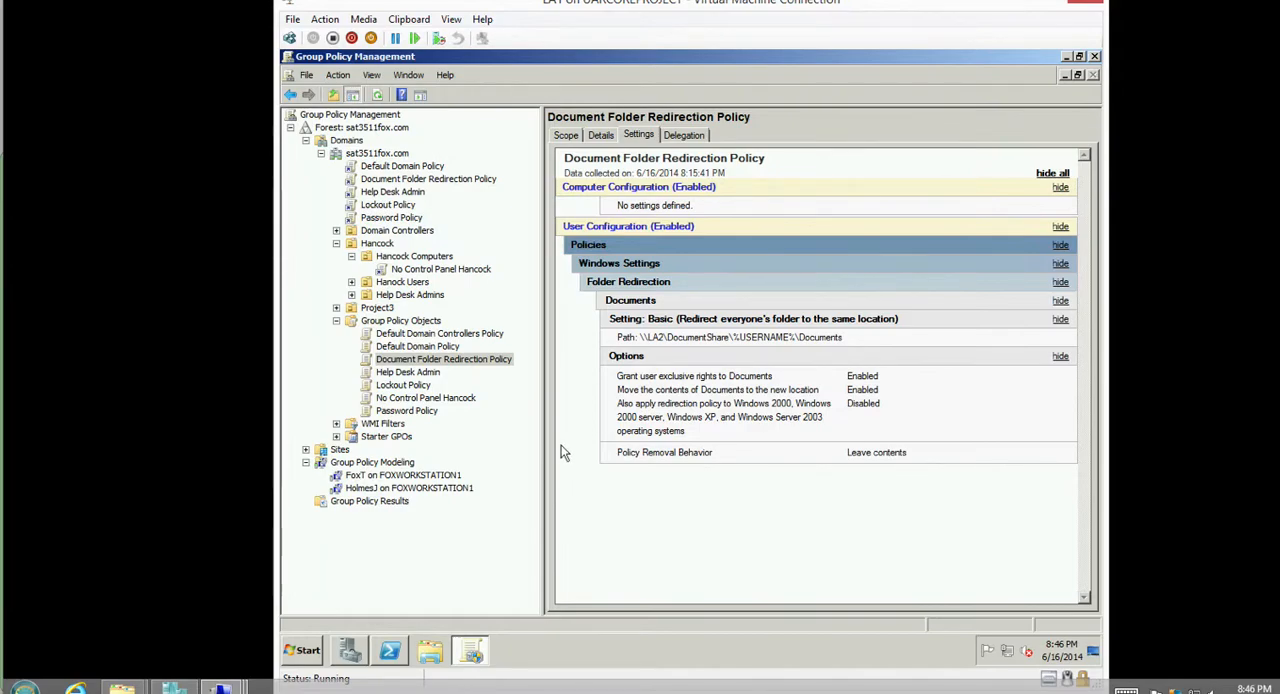
Display all configured settings of the No Control Panel Hancock and Help Desk Admin policy objects.
left_click(388, 399)
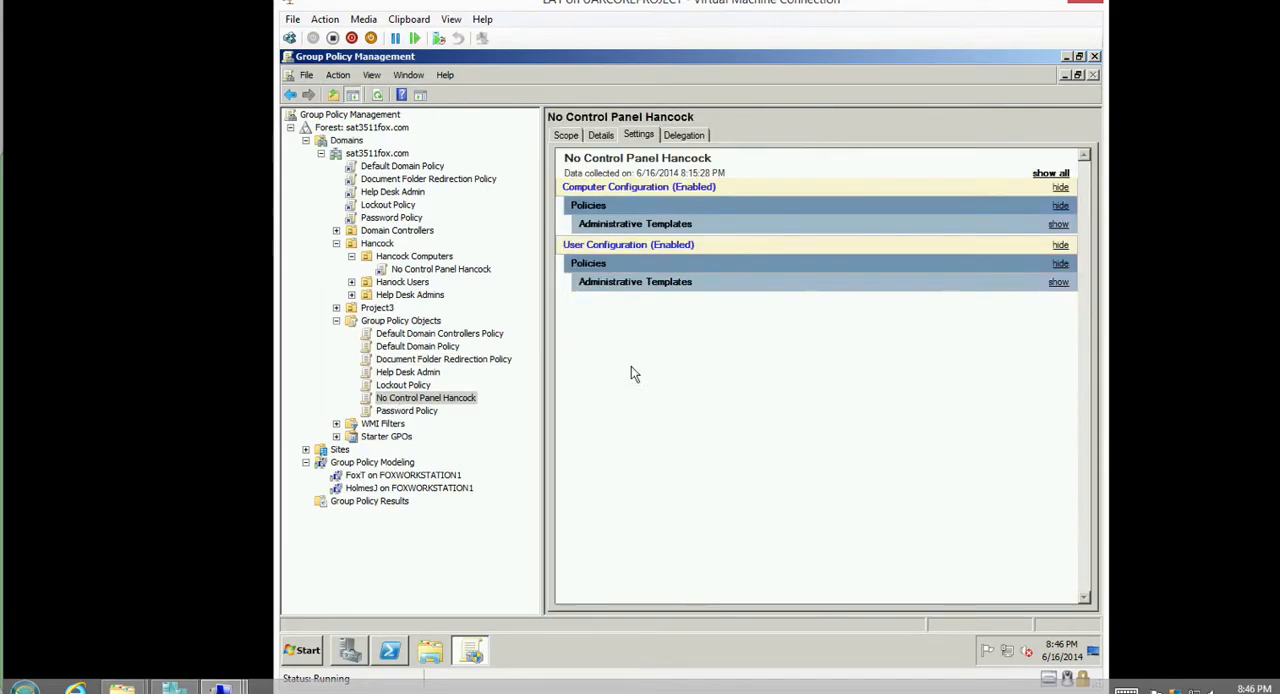
left_click(1045, 174)
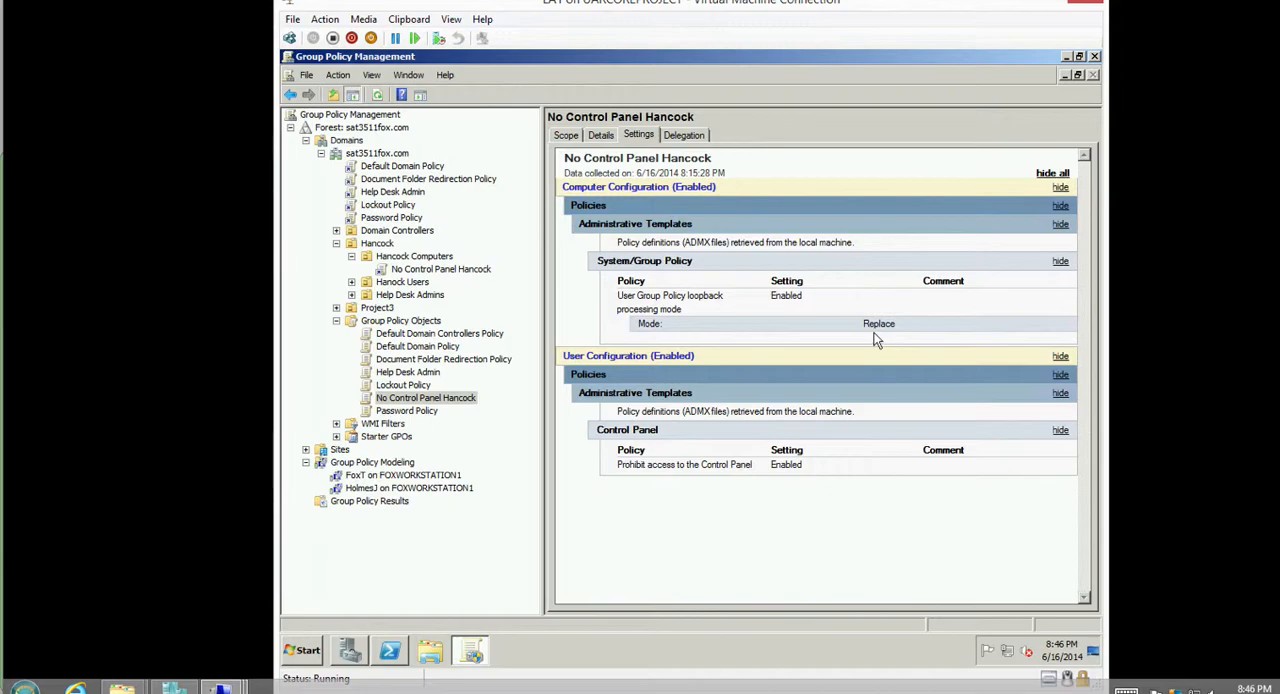
left_click(407, 372)
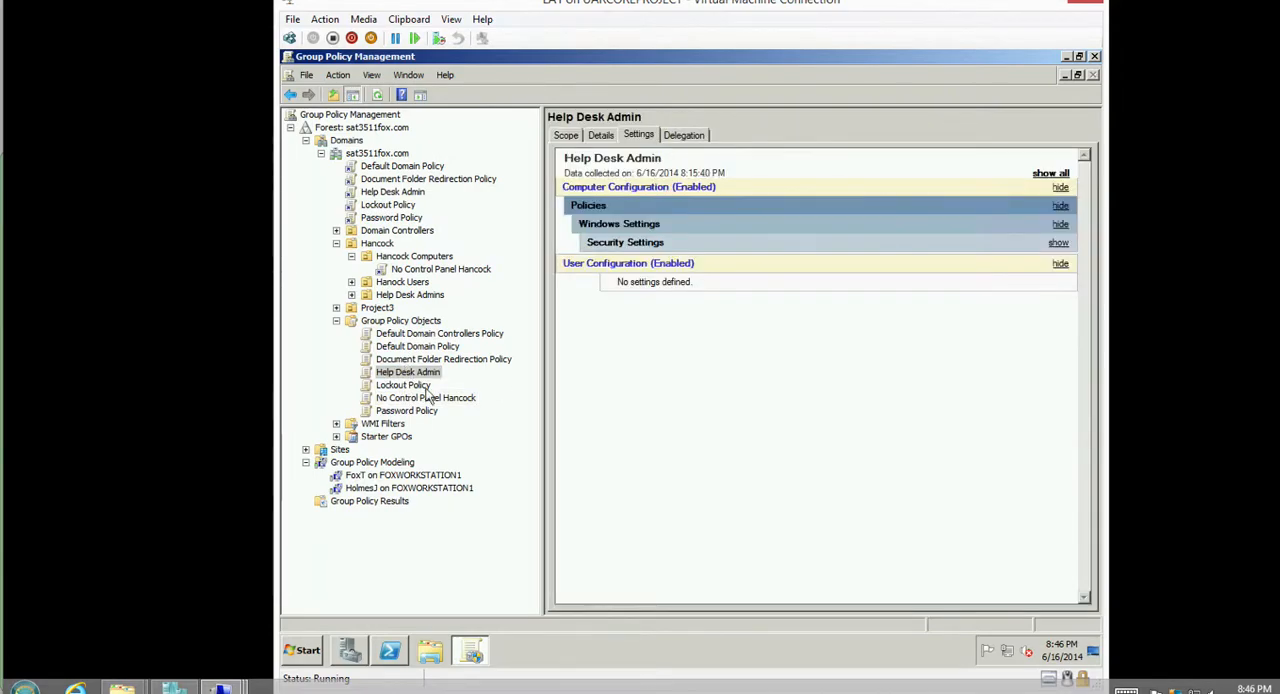
left_click(1045, 175)
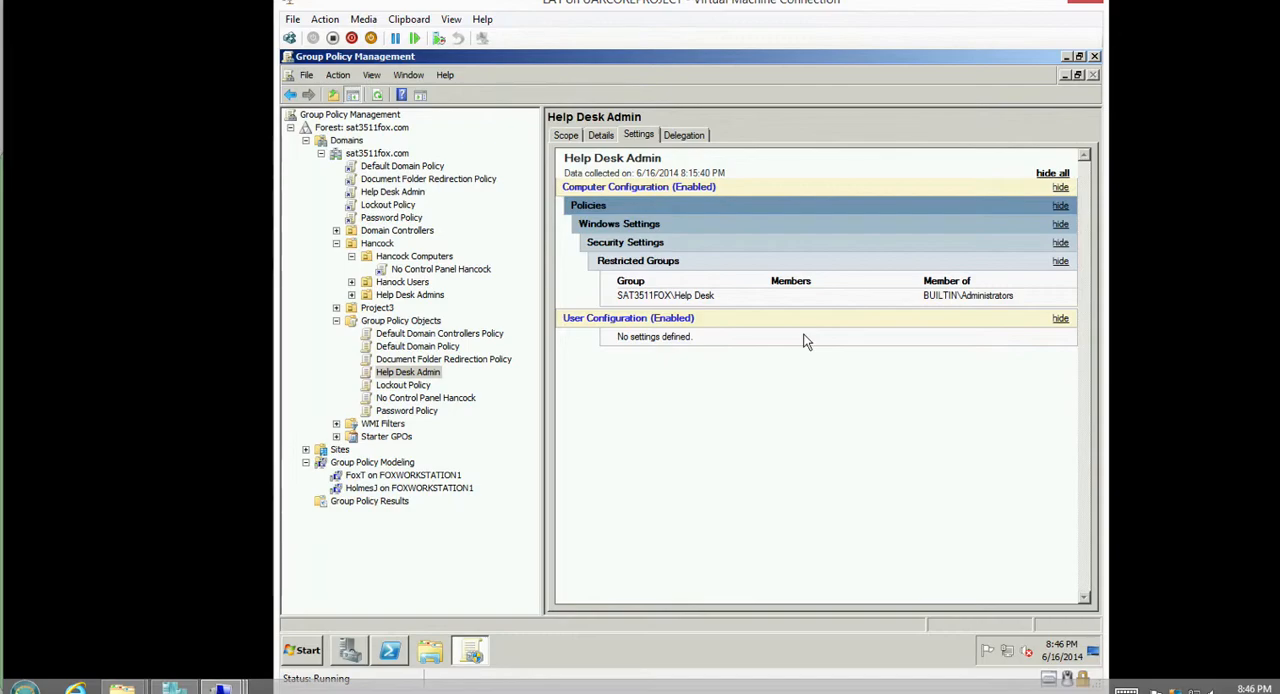
Switch to Server Manager and examine the Hancock organizational unit and the workstation in Hancock Computers.
left_click(352, 651)
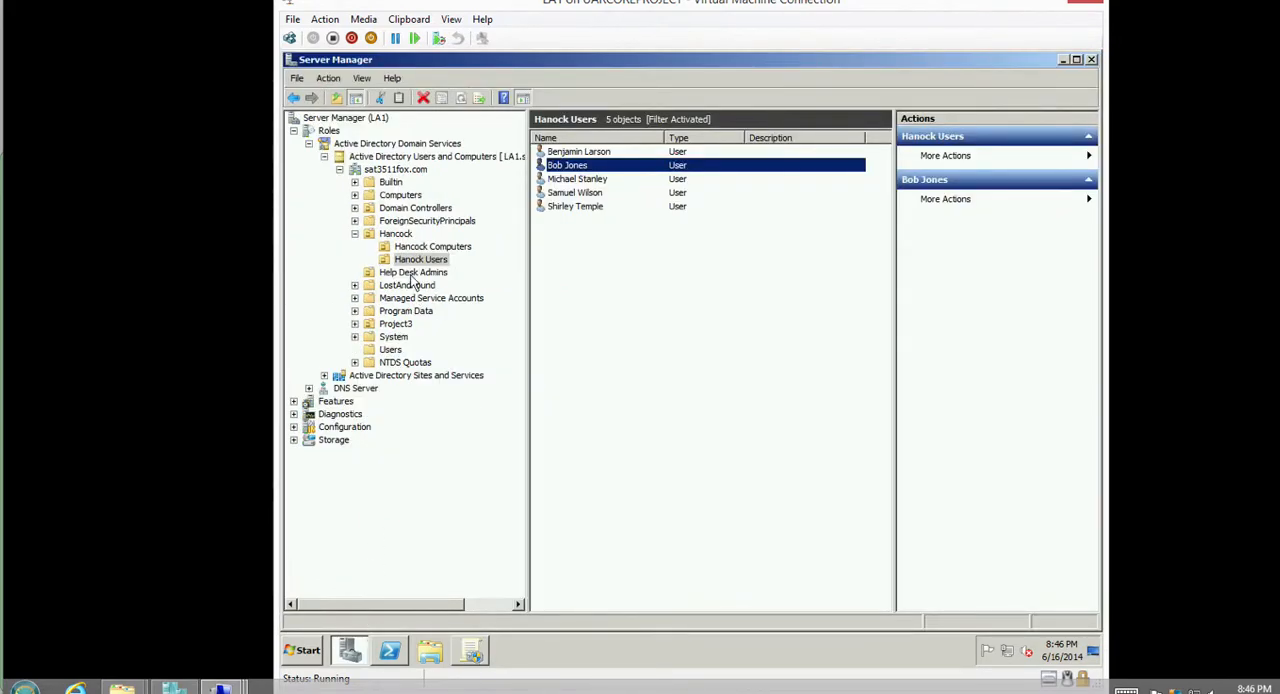
left_click(403, 233)
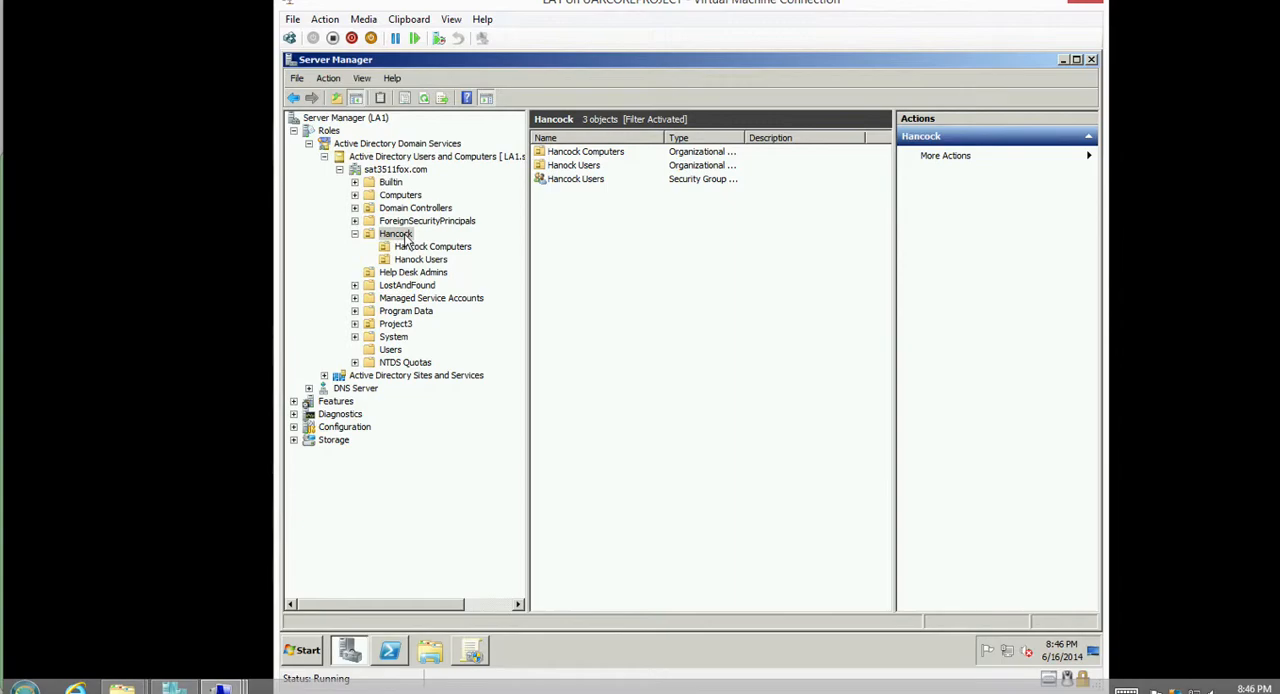
left_click(410, 247)
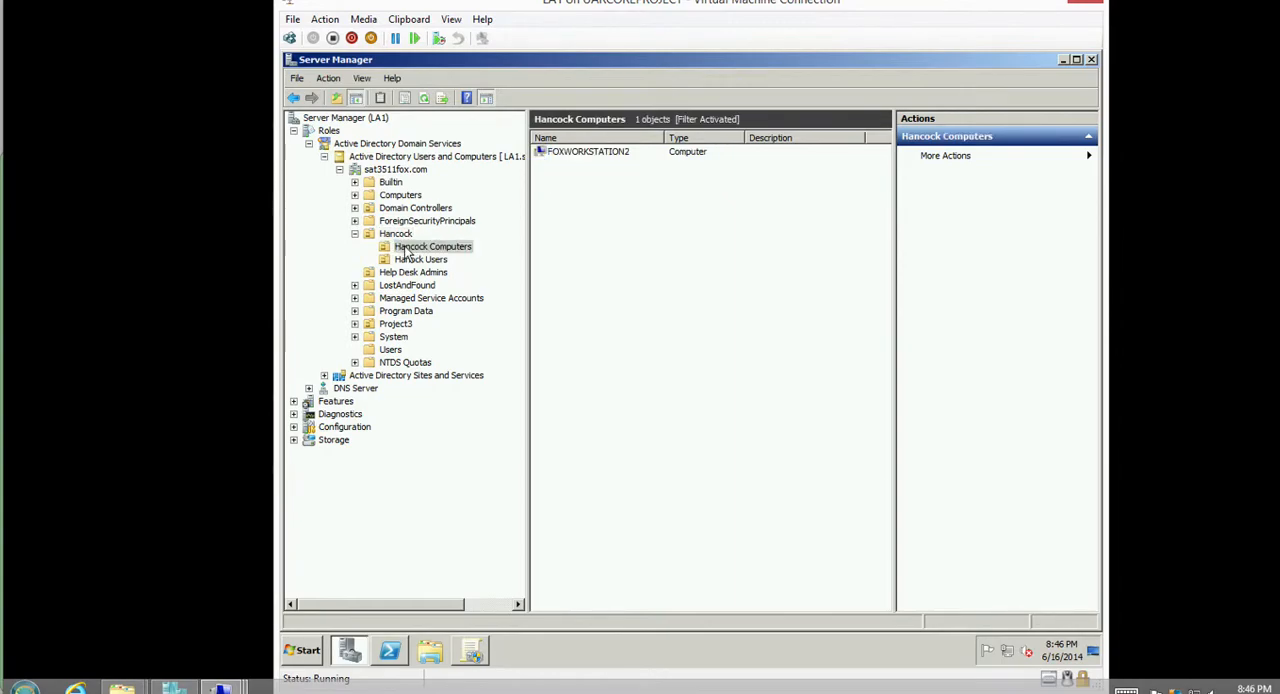
left_click(603, 160)
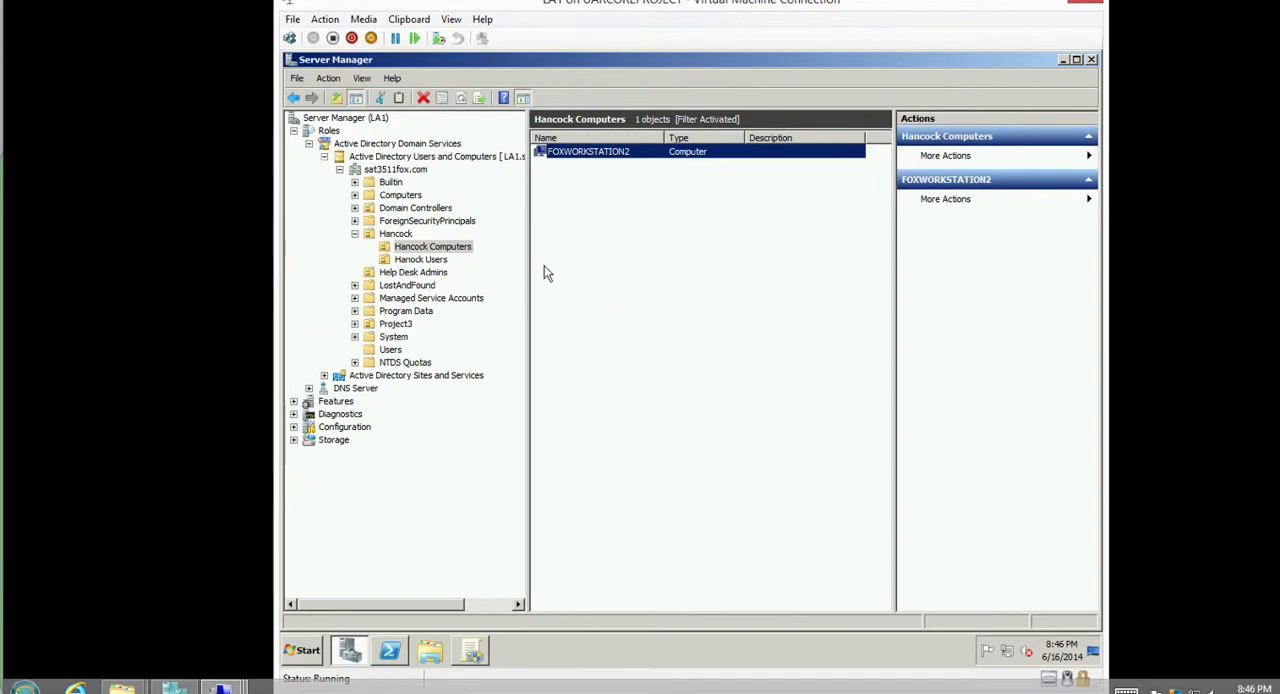
Check the group memberships of the second user in the Hanock Users organizational unit, then close the properties unchanged.
left_click(424, 260)
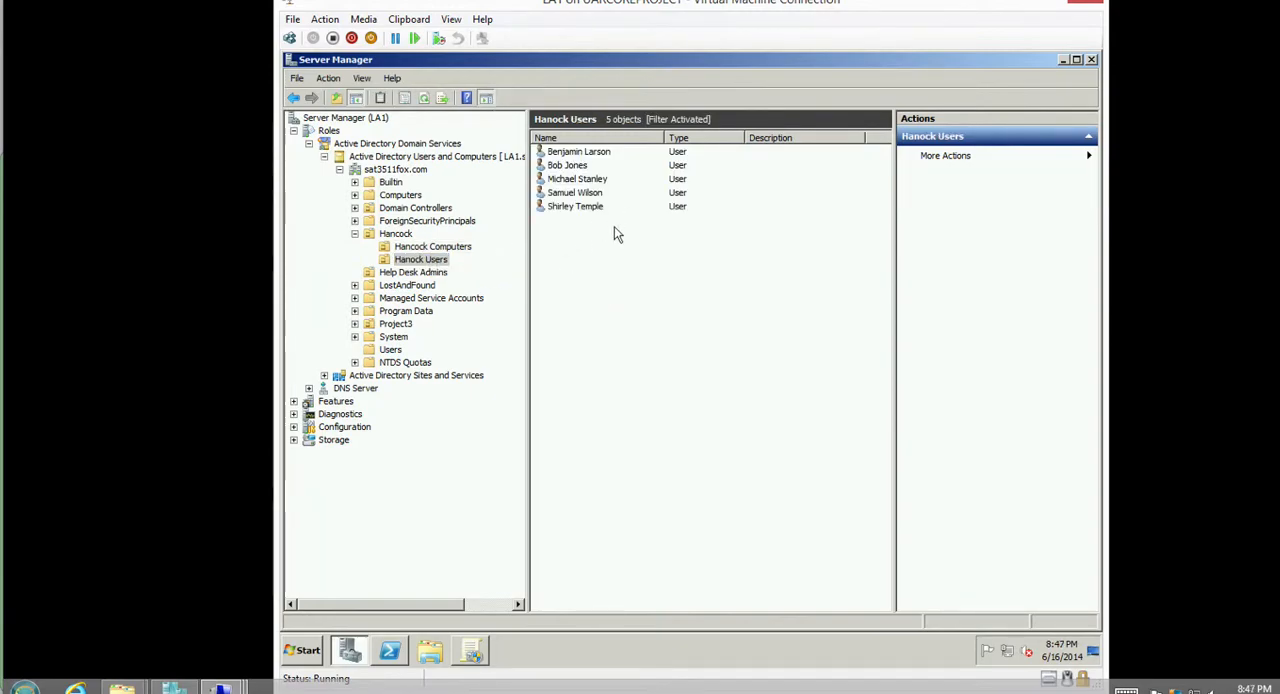
left_click(605, 167)
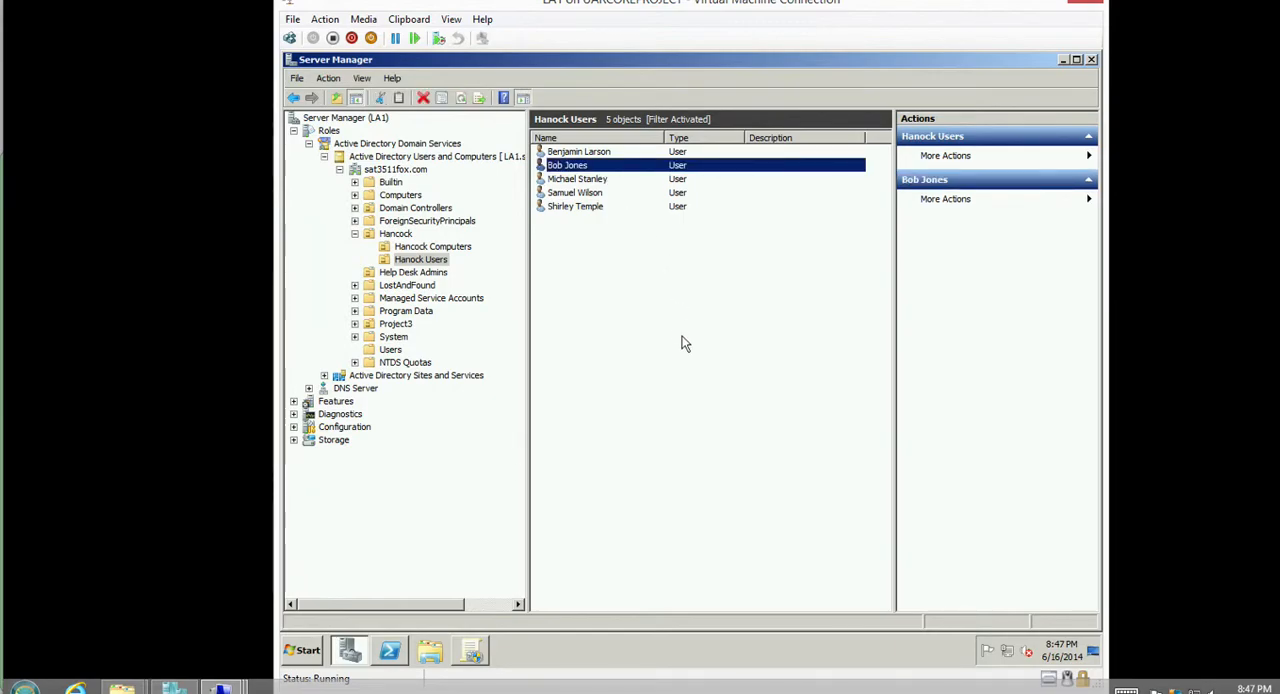
double_click(591, 167)
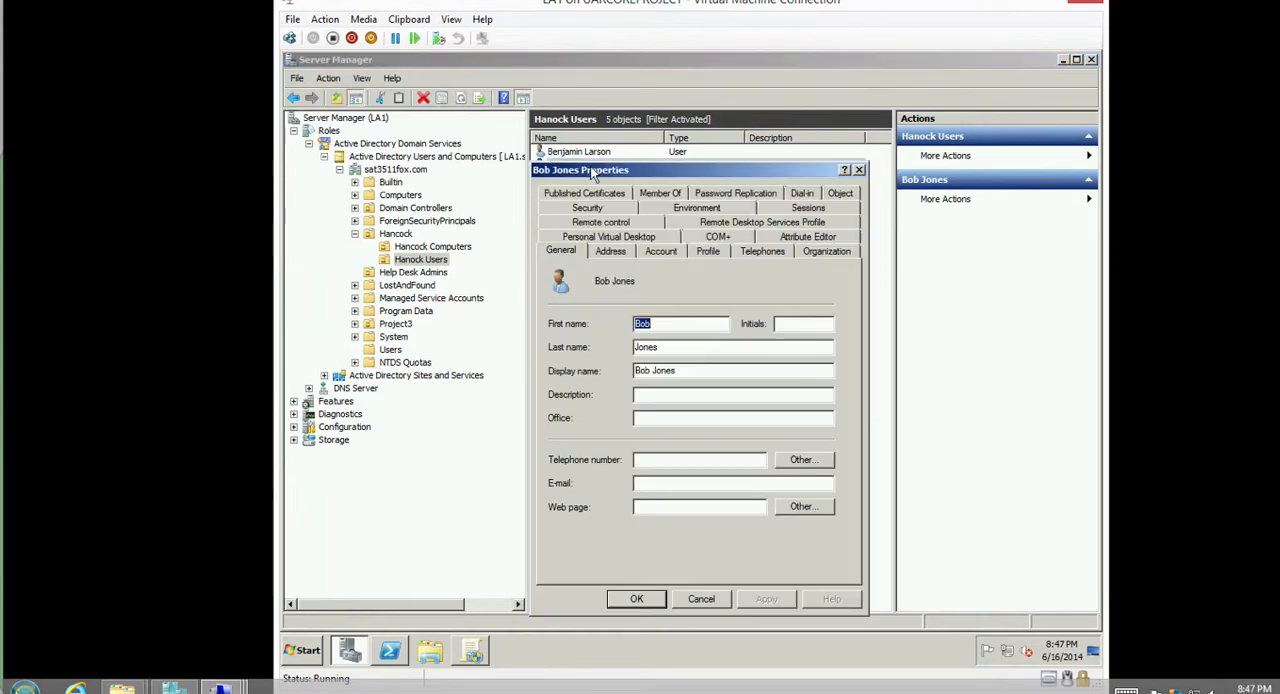
left_click(659, 194)
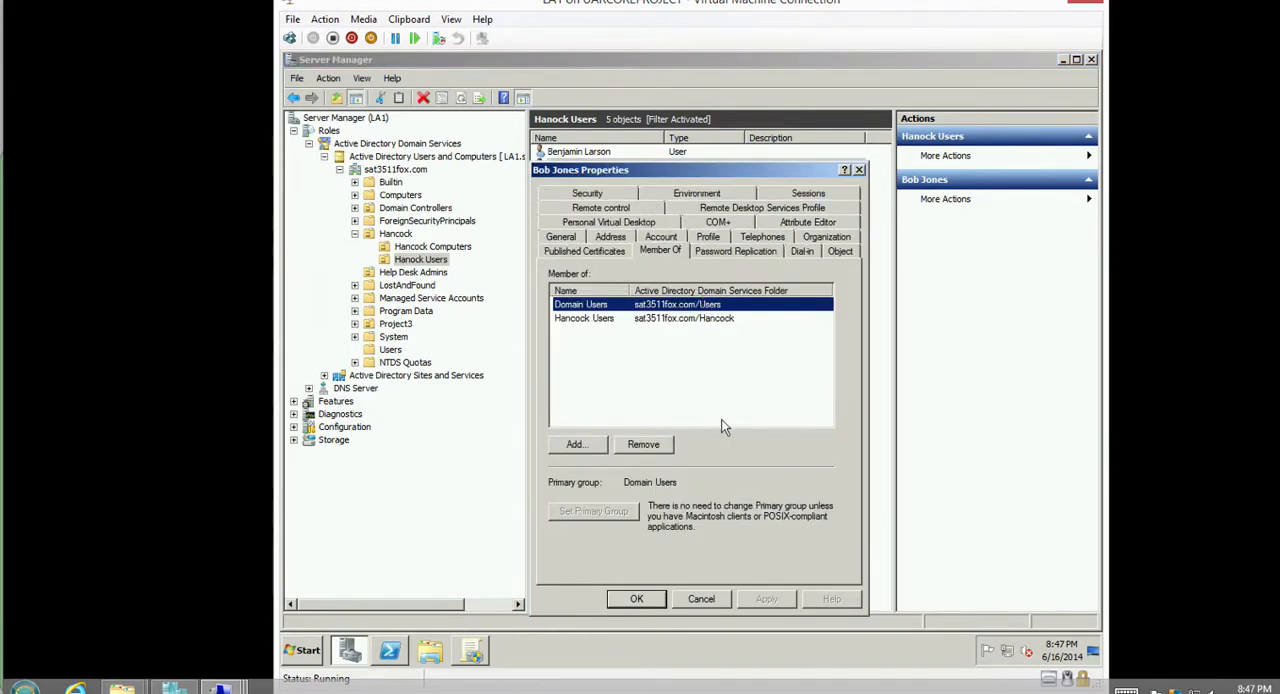
left_click(679, 319)
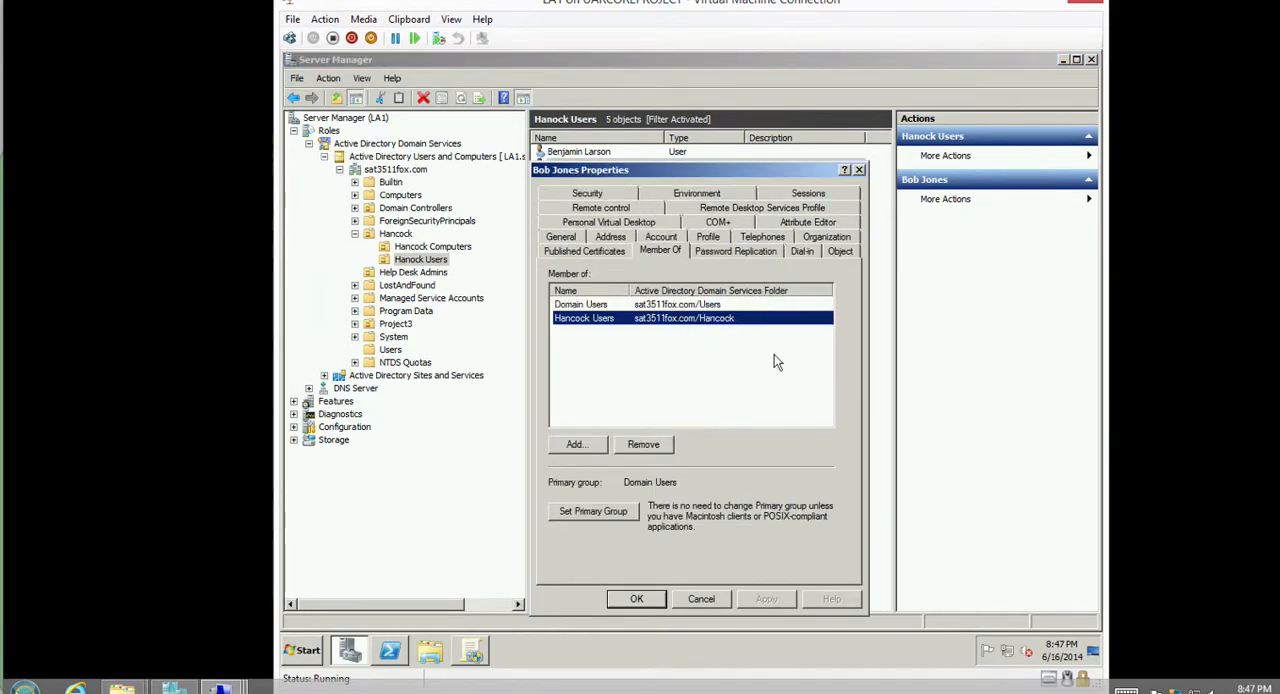
left_click(700, 599)
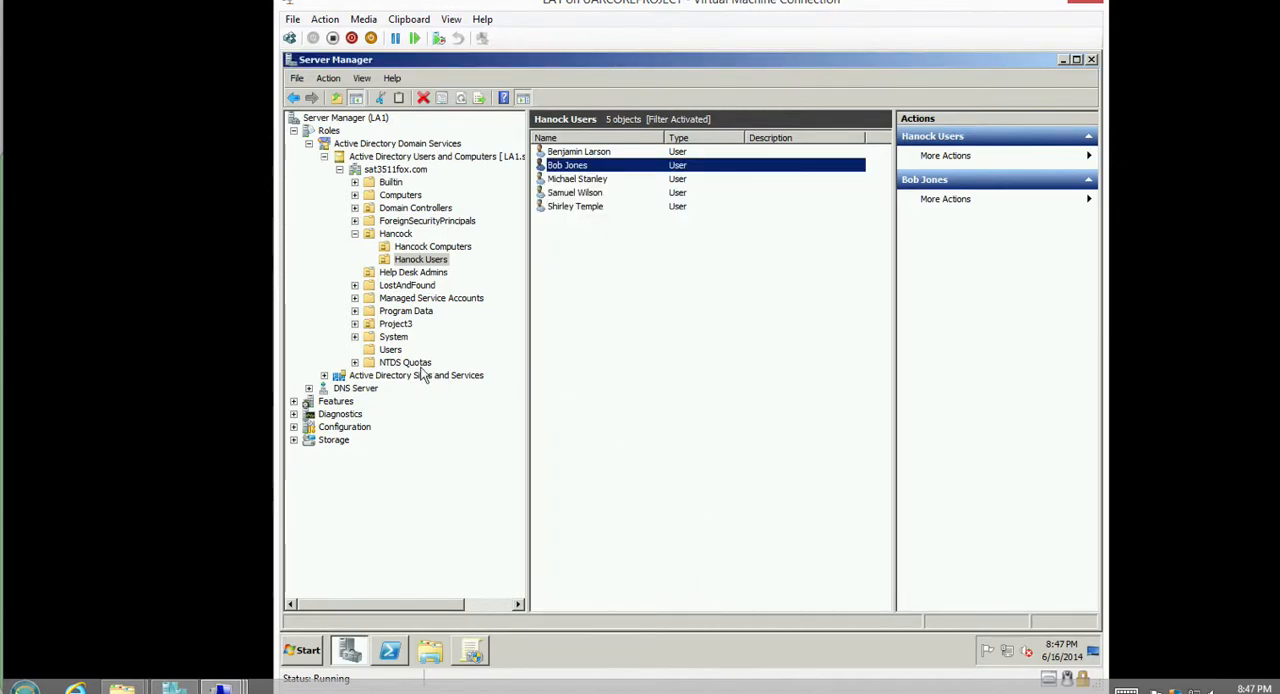
Check the group memberships of the user account in the Help Desk Admins organizational unit, then close the properties unchanged.
left_click(404, 273)
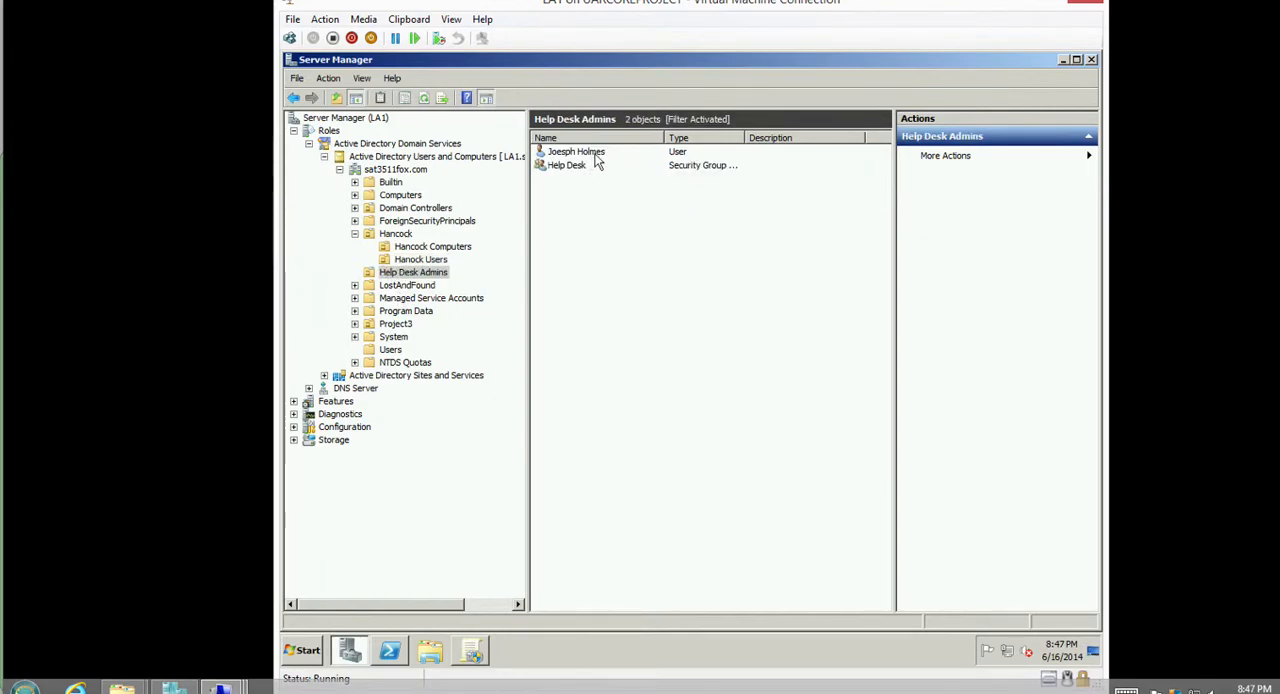
double_click(598, 153)
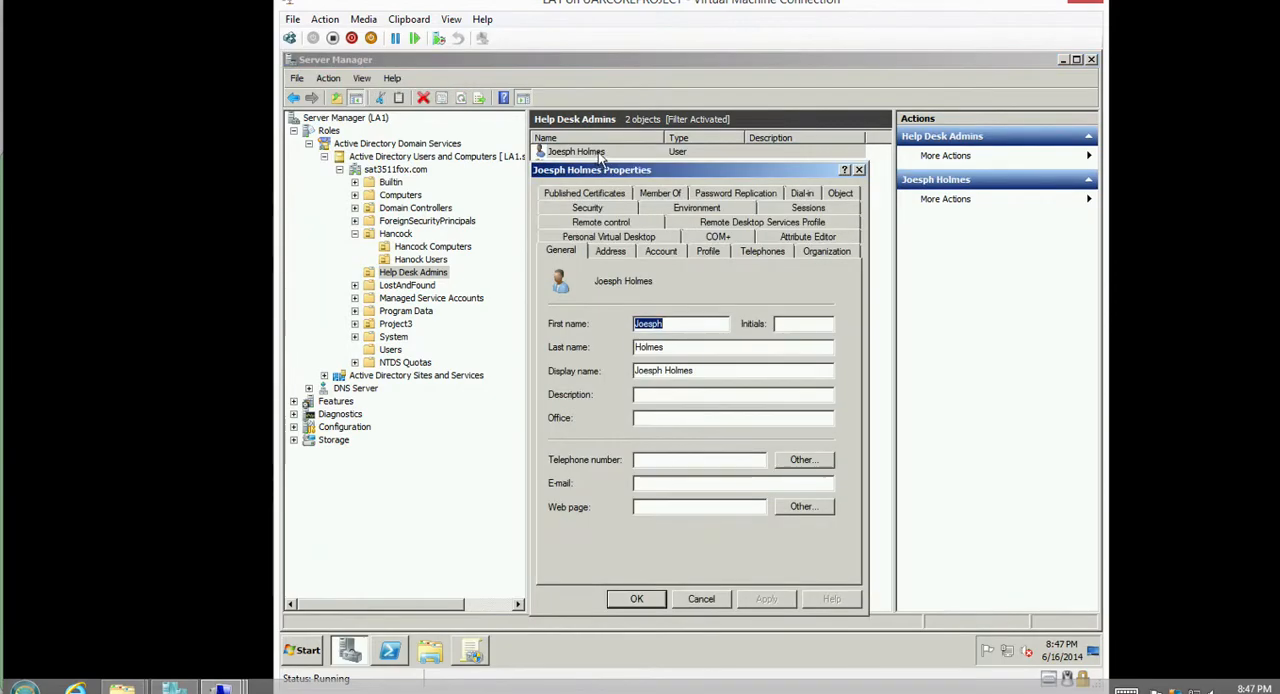
left_click(645, 192)
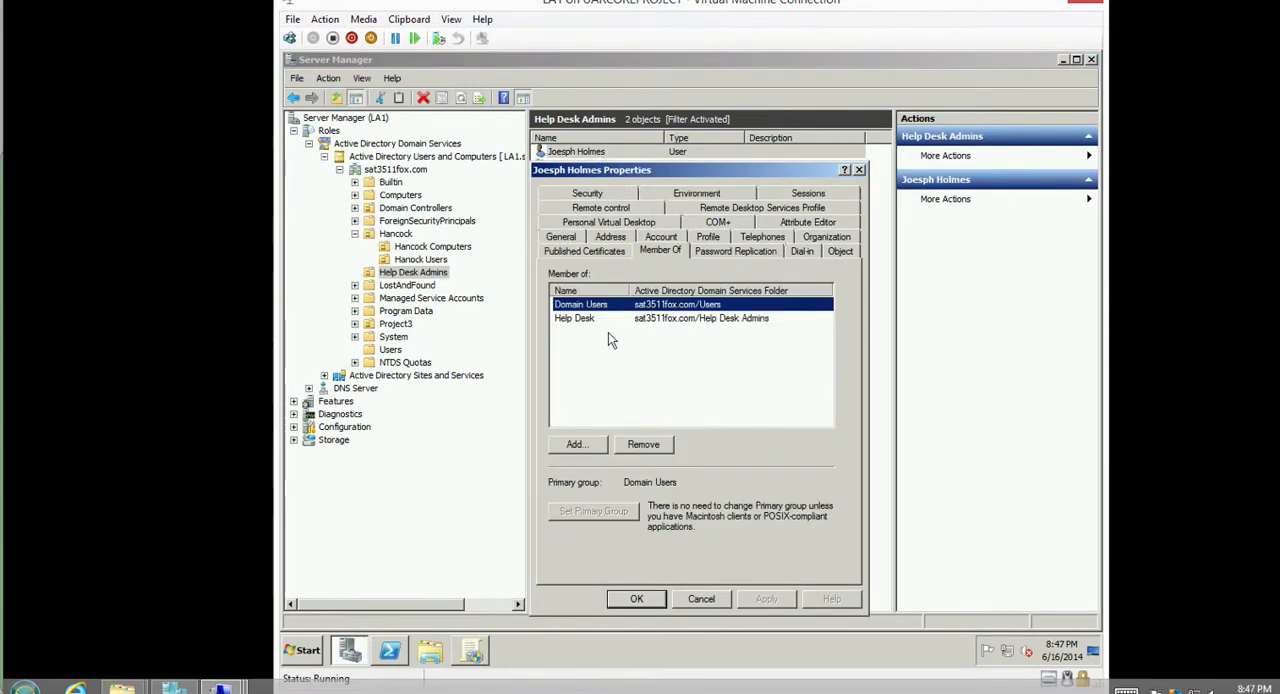
left_click(617, 320)
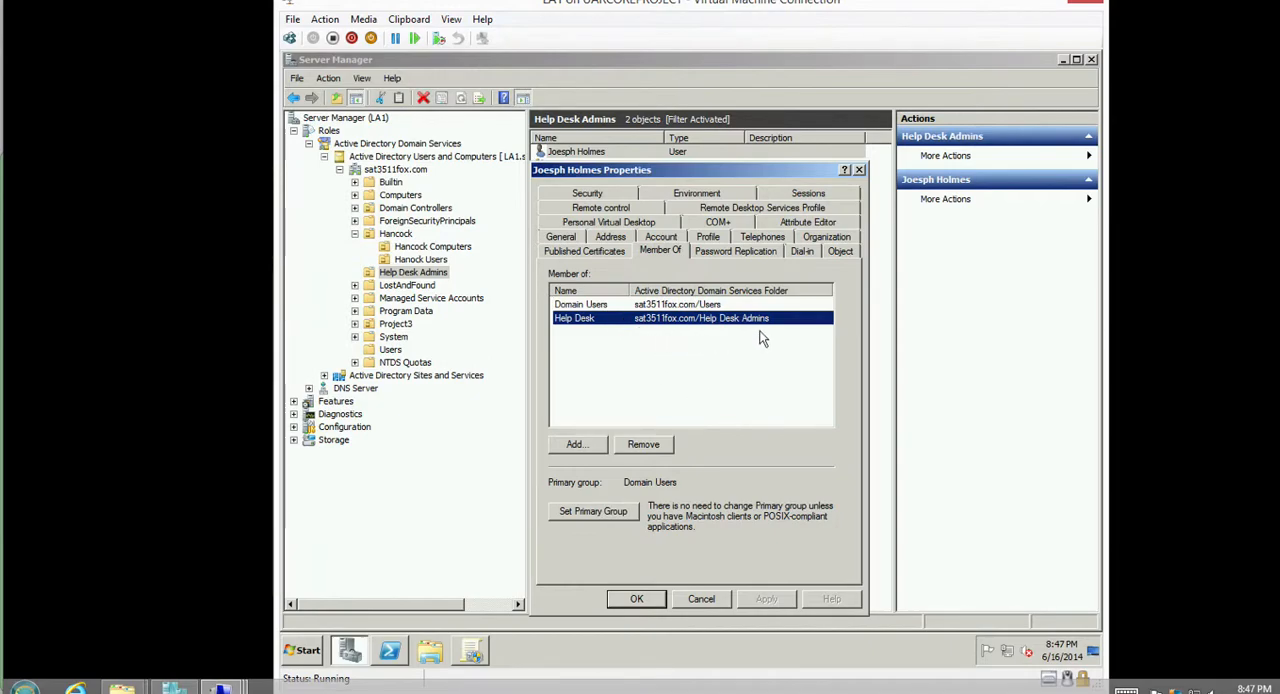
left_click(704, 598)
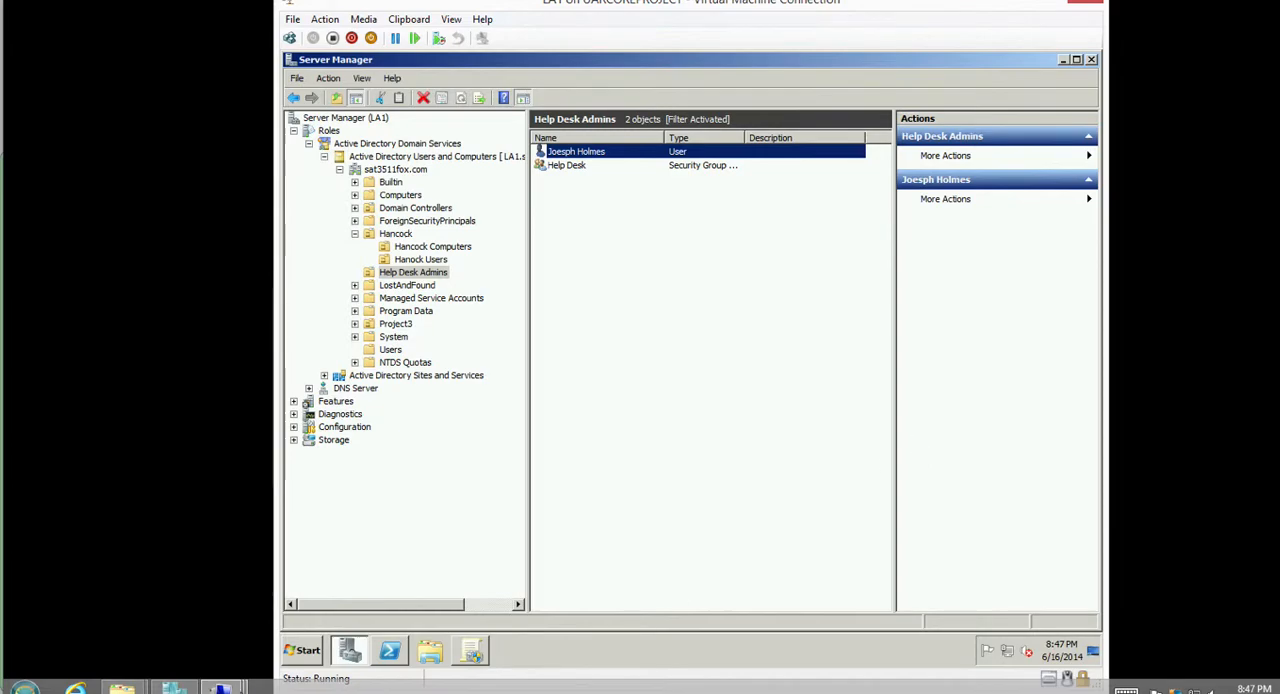
Switch to the FoxWorkstation2 virtual machine and log on to the displayed domain account with the account password.
mouse_move(222, 688)
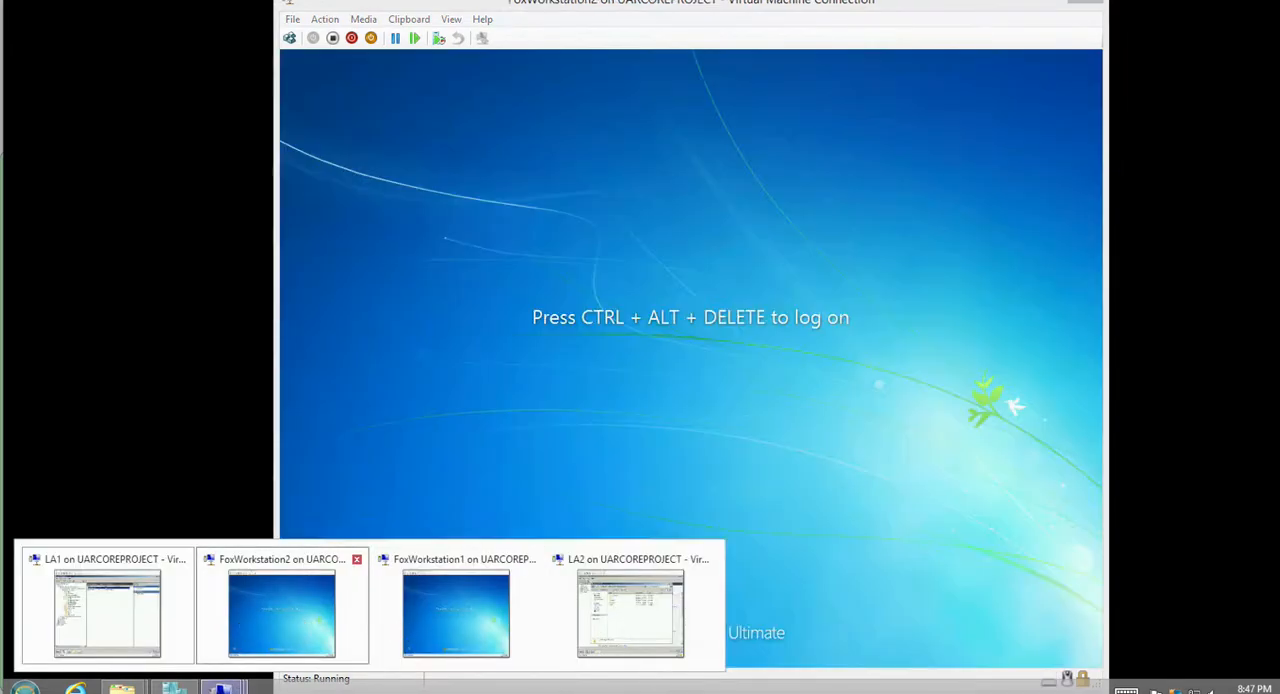
left_click(304, 620)
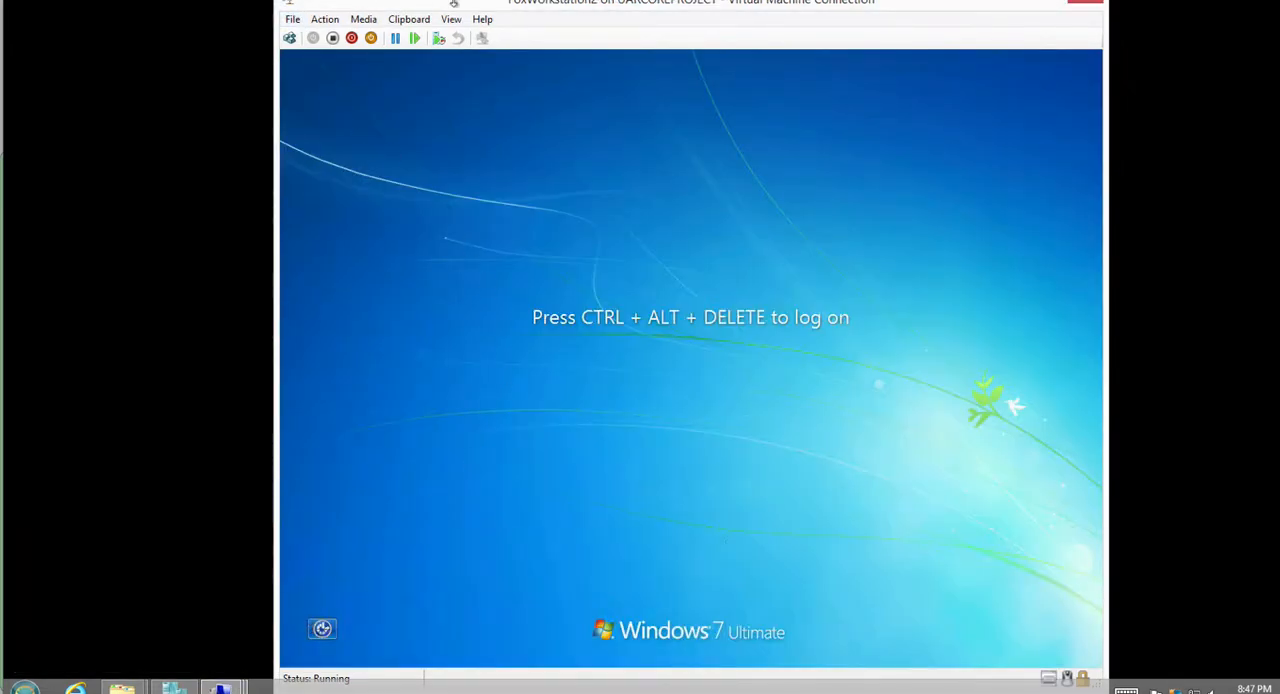
left_click(289, 38)
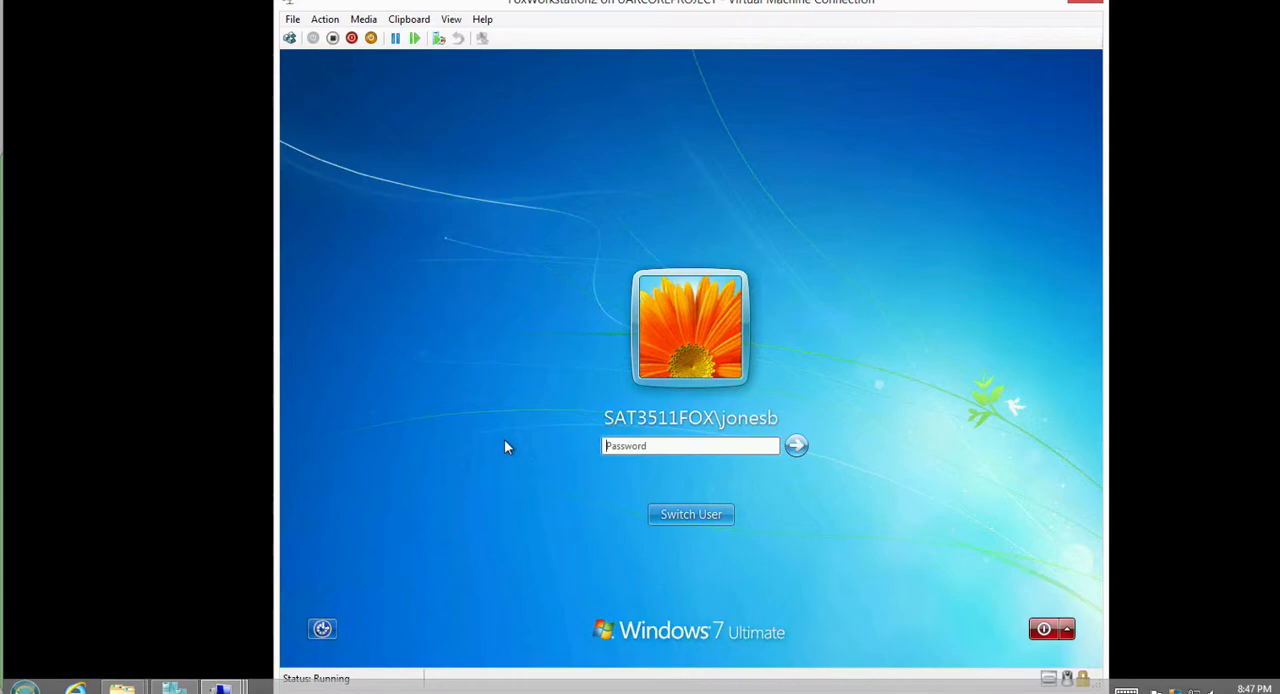
type("••••••••")
key("Return")
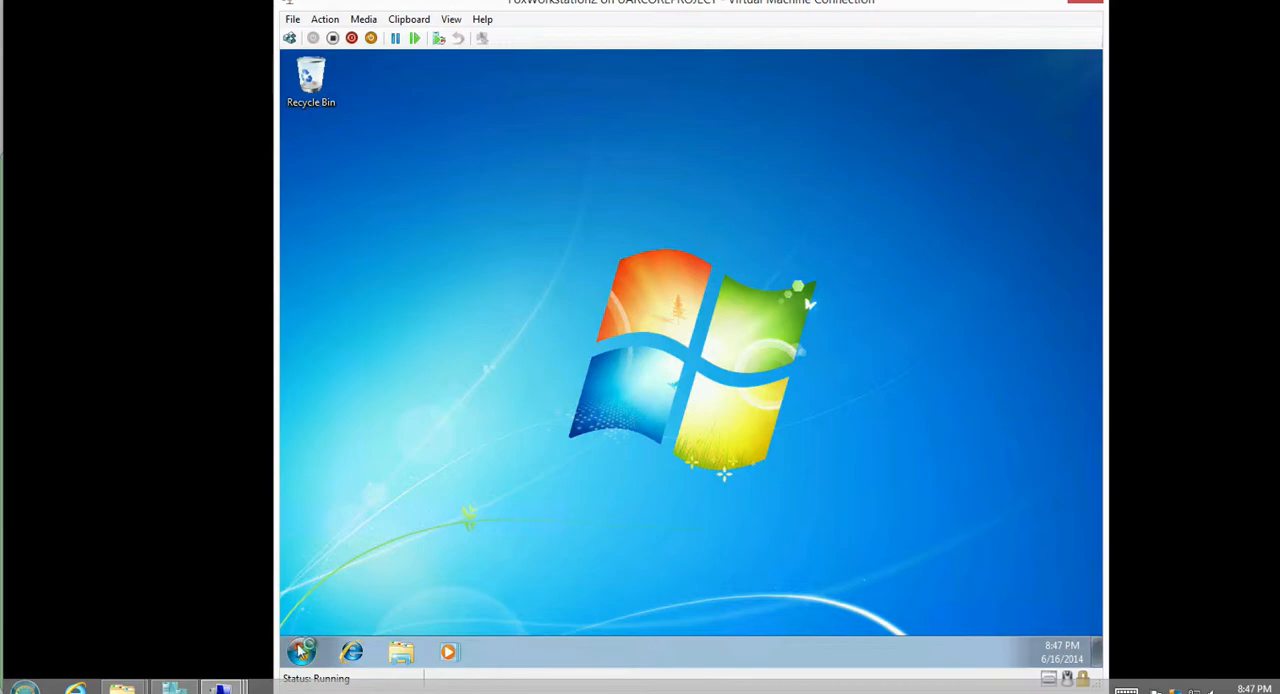
Try to open Control Panel on FoxWorkstation2 by searching for "control panel", and dismiss any resulting dialog.
left_click(301, 652)
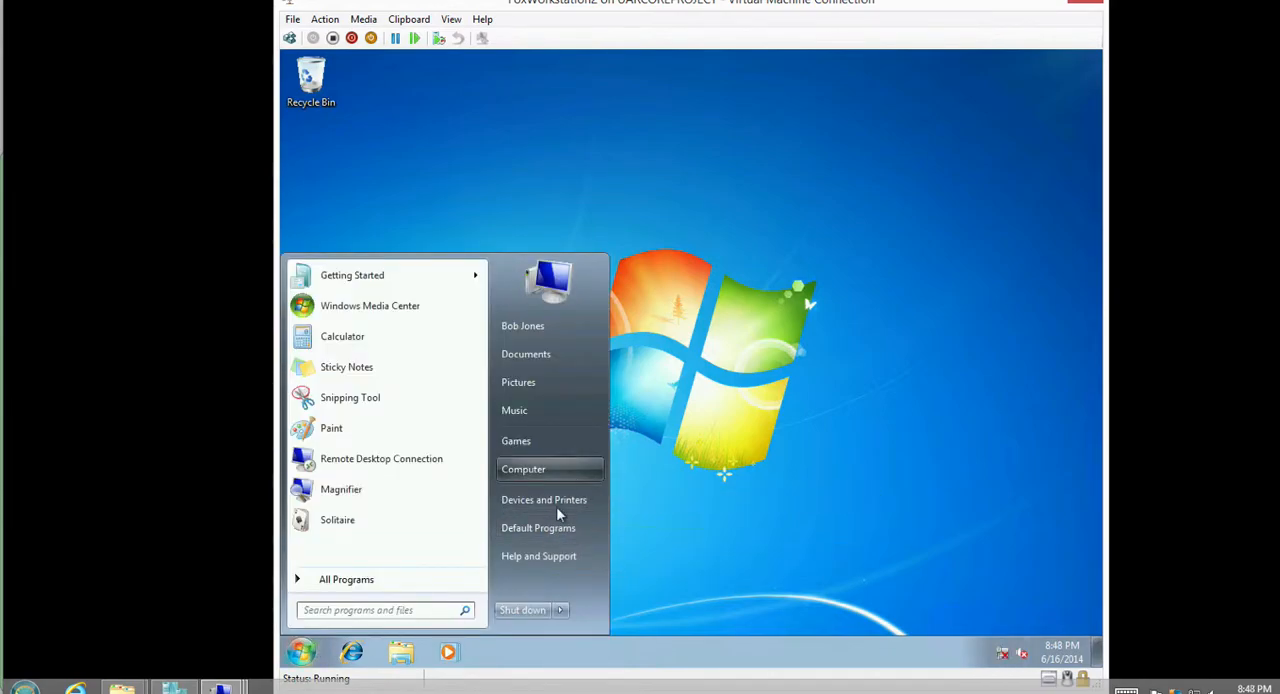
left_click(435, 613)
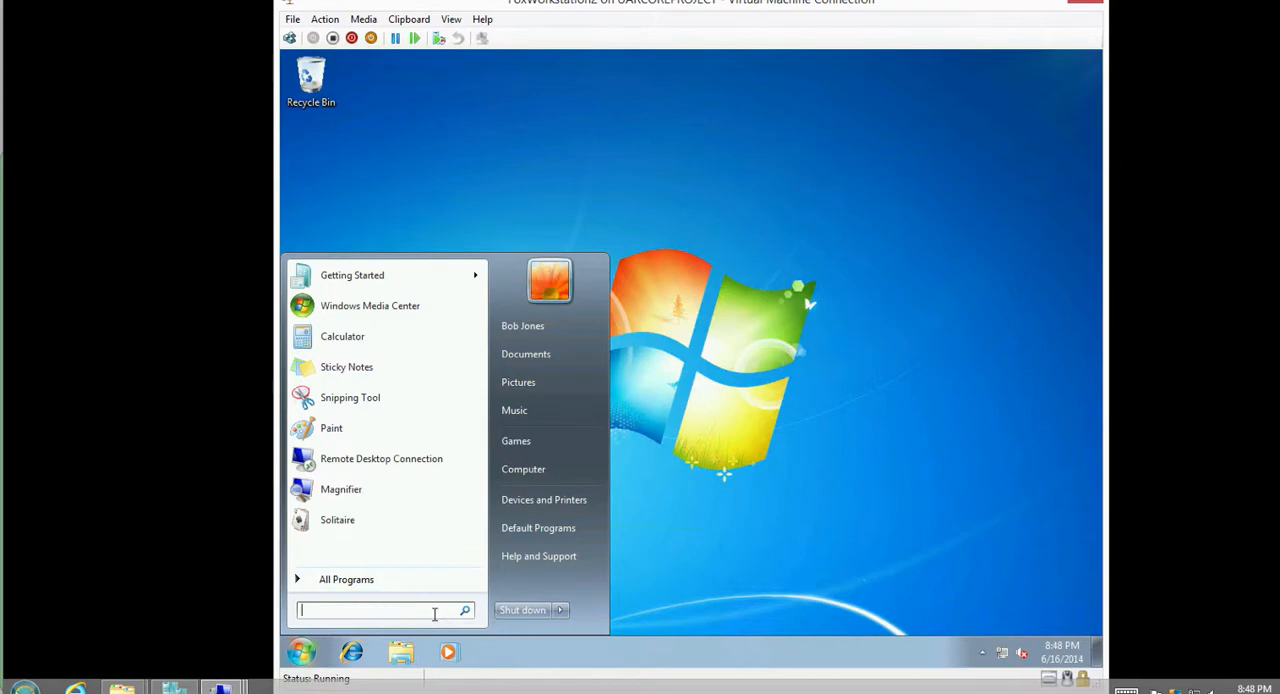
type("control panel")
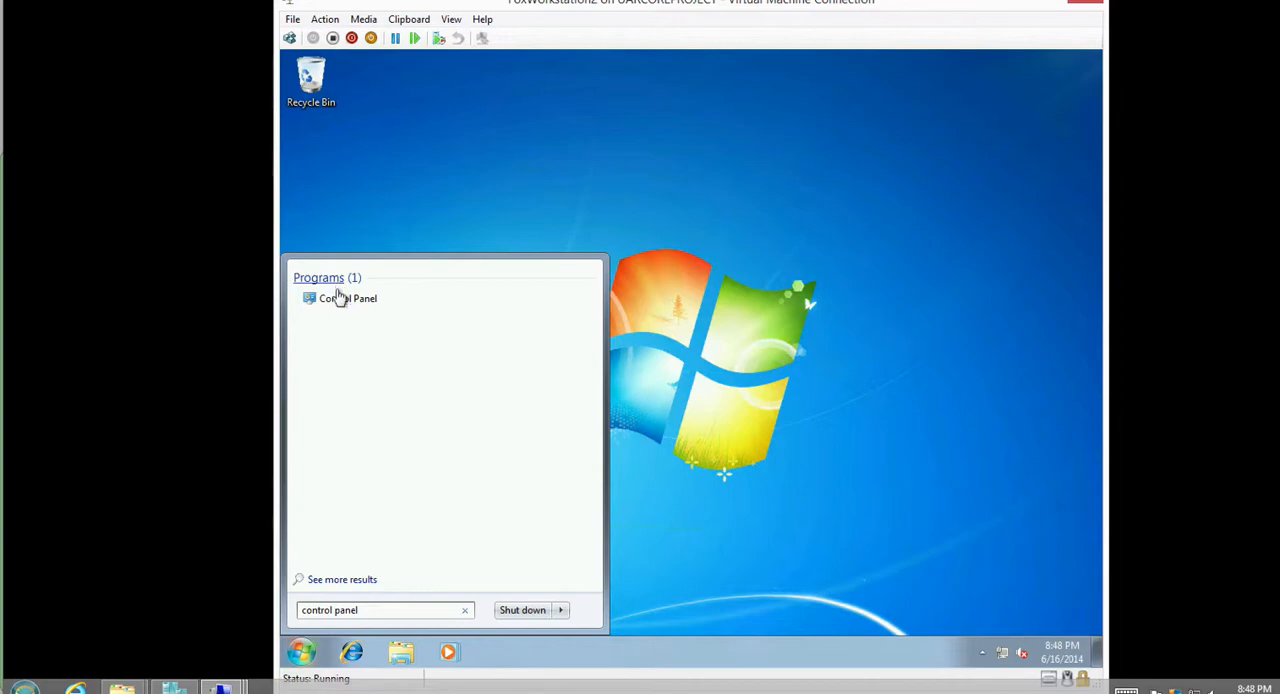
left_click(340, 300)
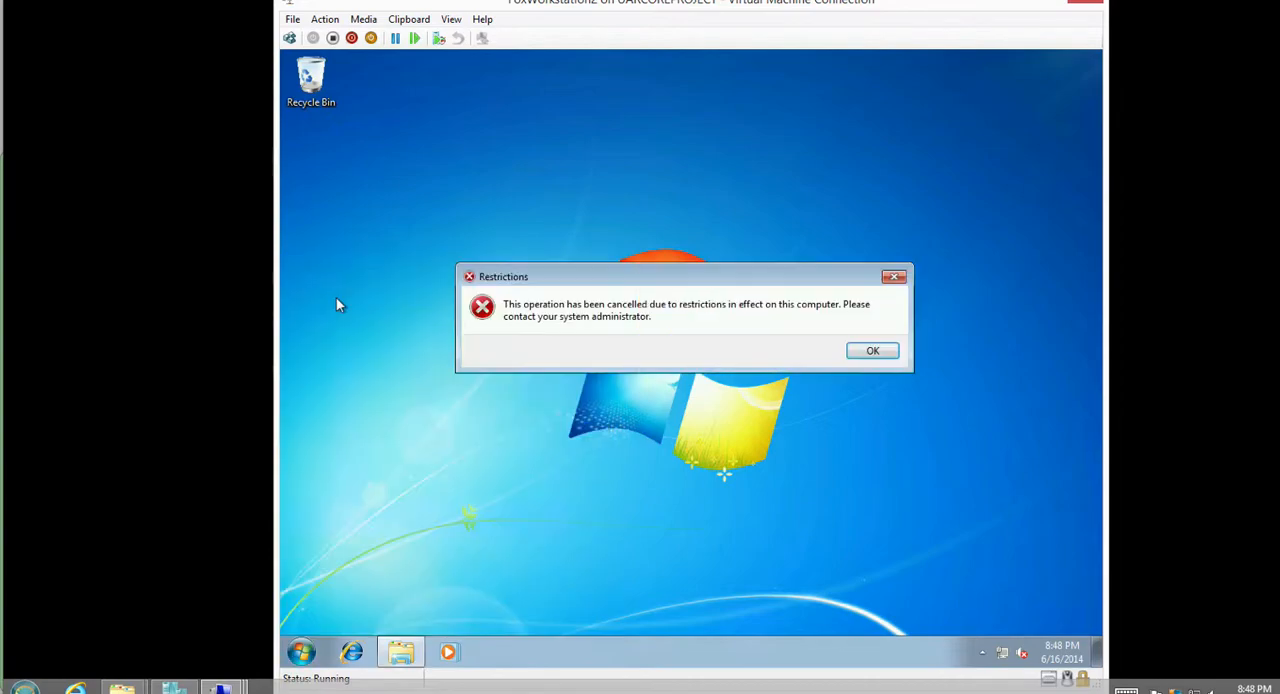
left_click(874, 352)
left_click(790, 364)
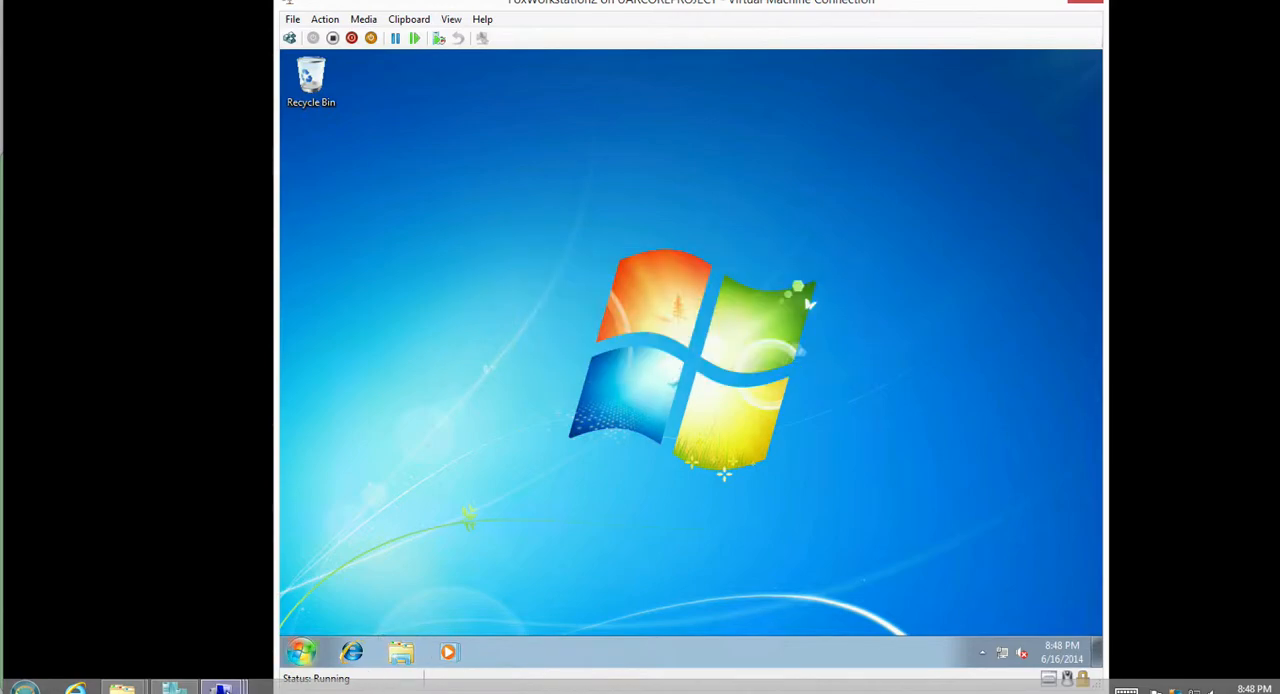
Switch to the FoxWorkstation1 virtual machine and log on as a different domain user, entering the account's user name and password.
mouse_move(222, 688)
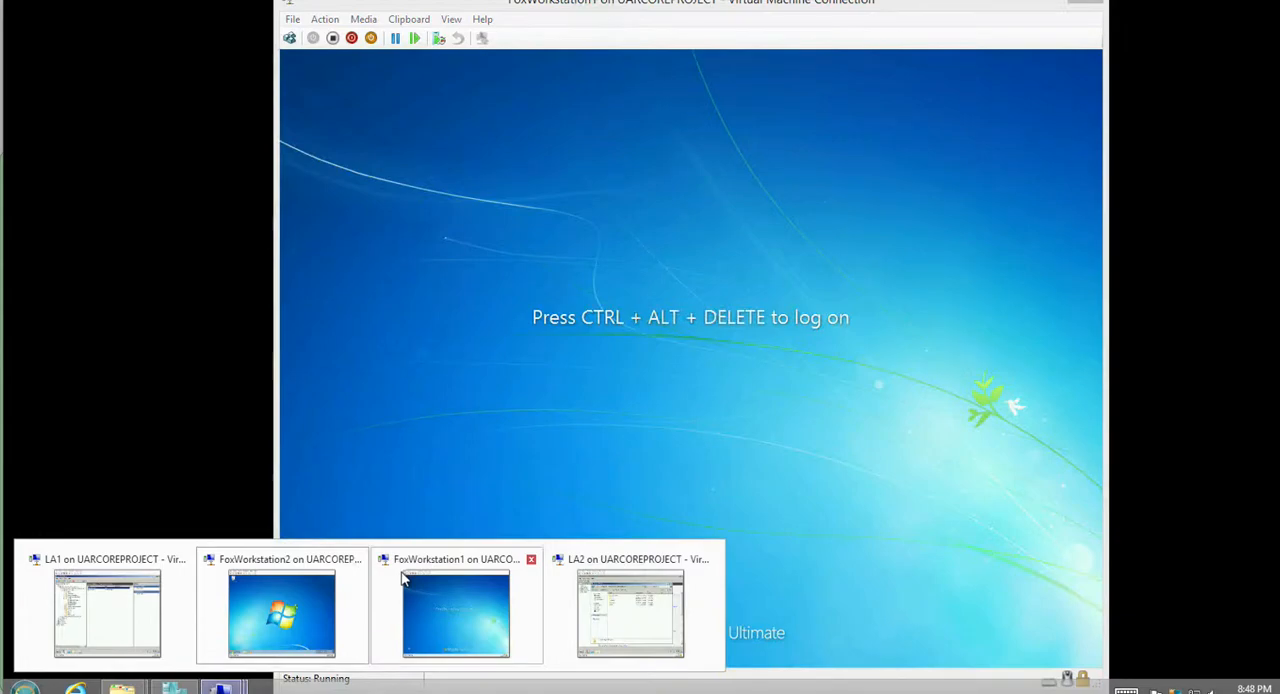
left_click(429, 586)
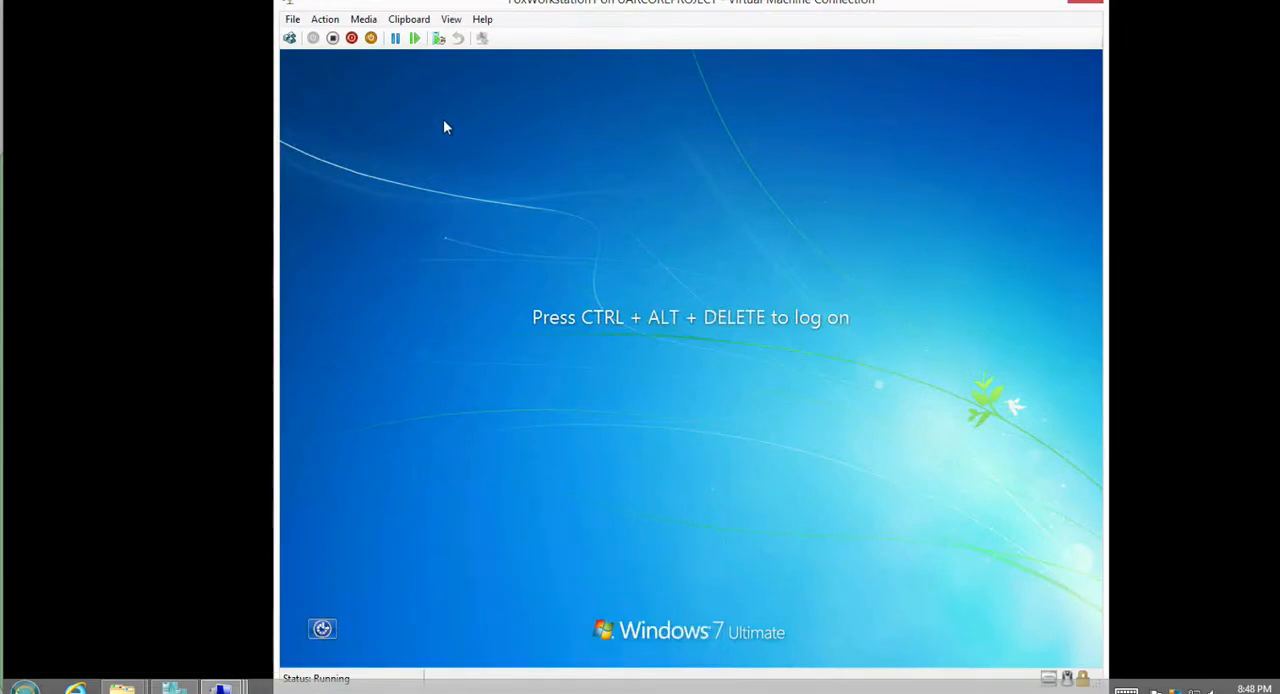
left_click(289, 38)
left_click(730, 448)
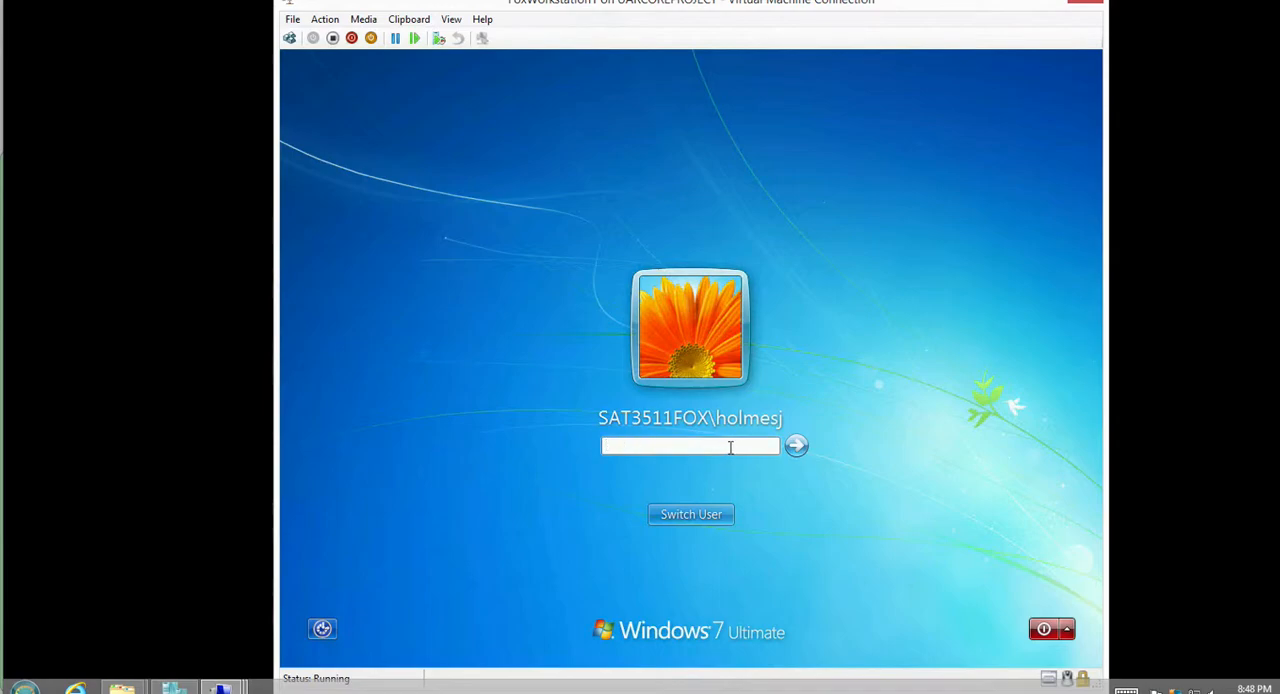
type("••")
left_click(697, 512)
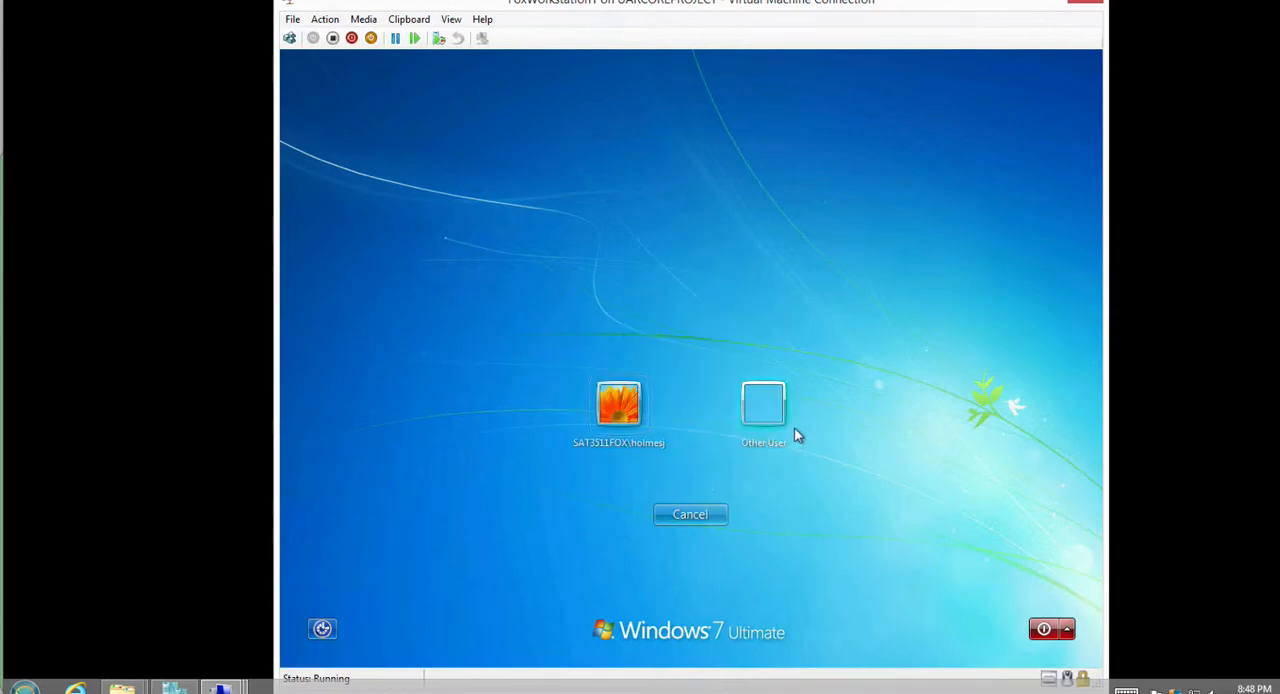
left_click(748, 424)
left_click(734, 400)
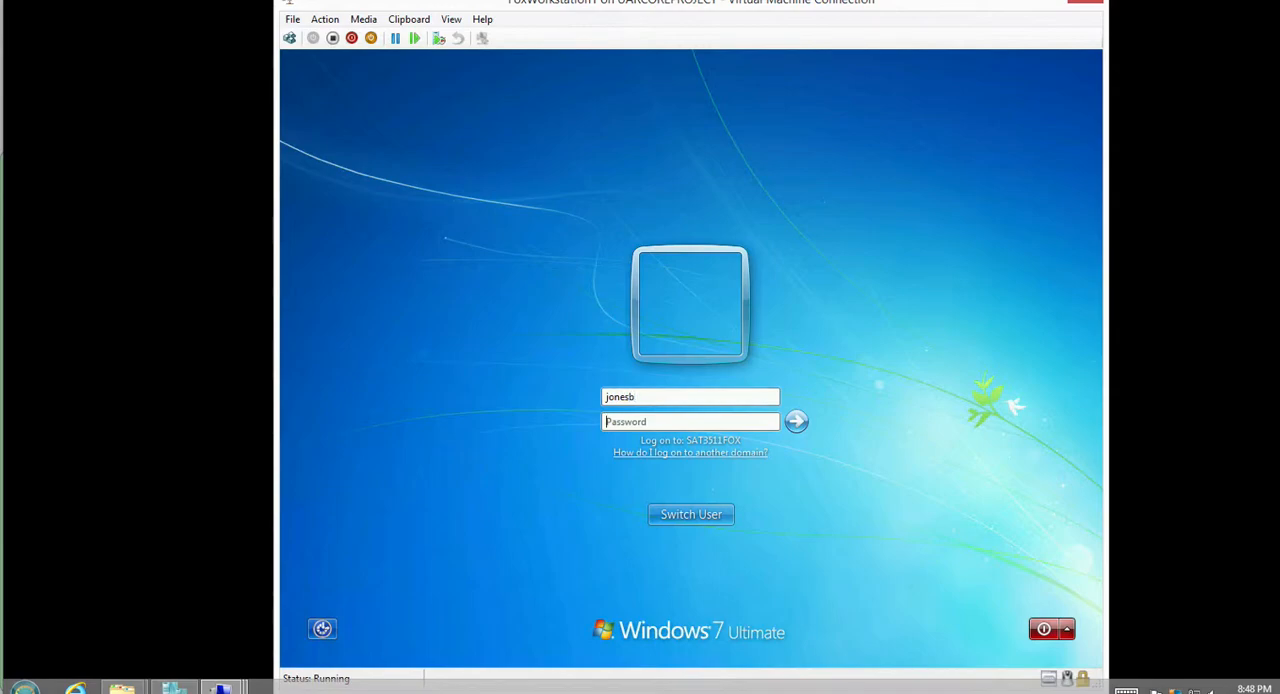
type("********")
key("Return")
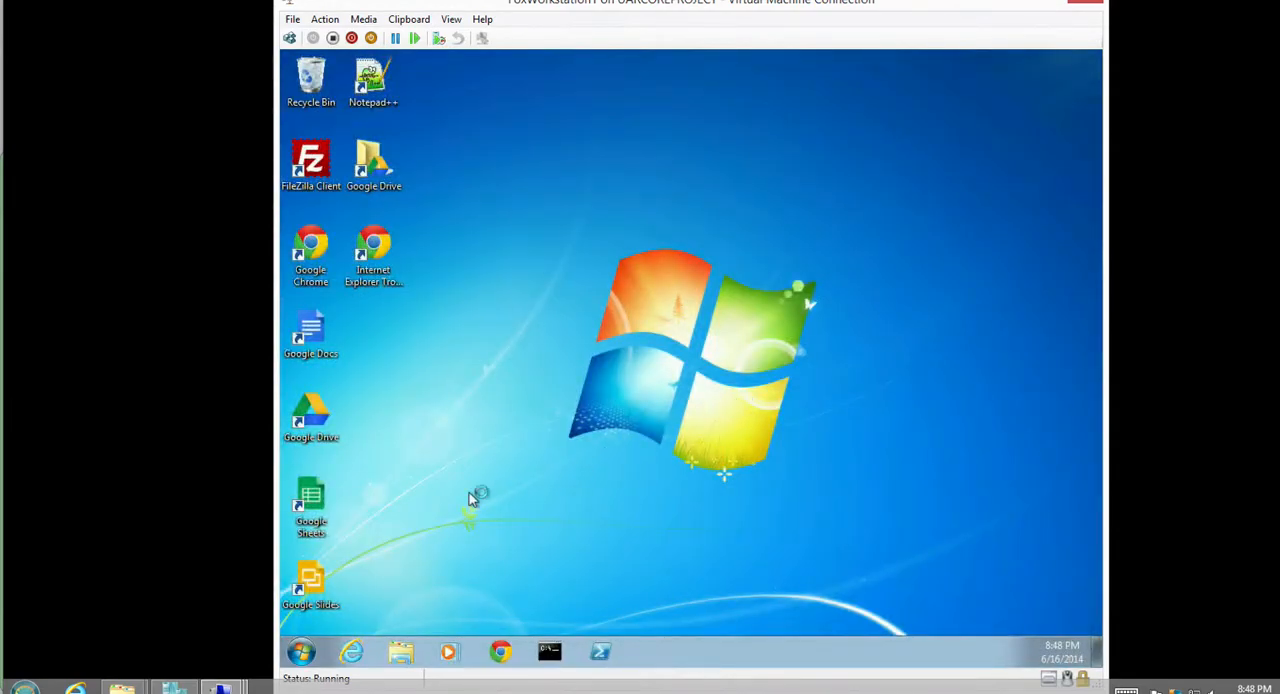
Try to open Computer Management on FoxWorkstation1 and decline the request for administrator credentials.
left_click(301, 652)
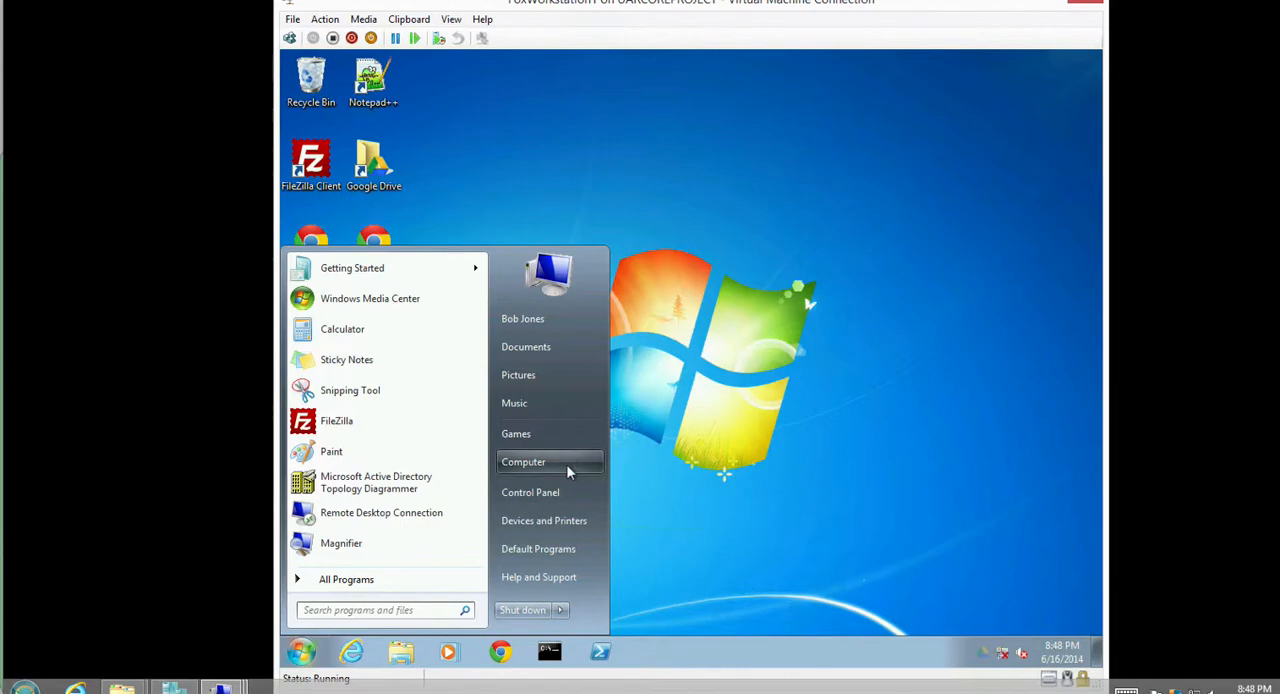
right_click(566, 464)
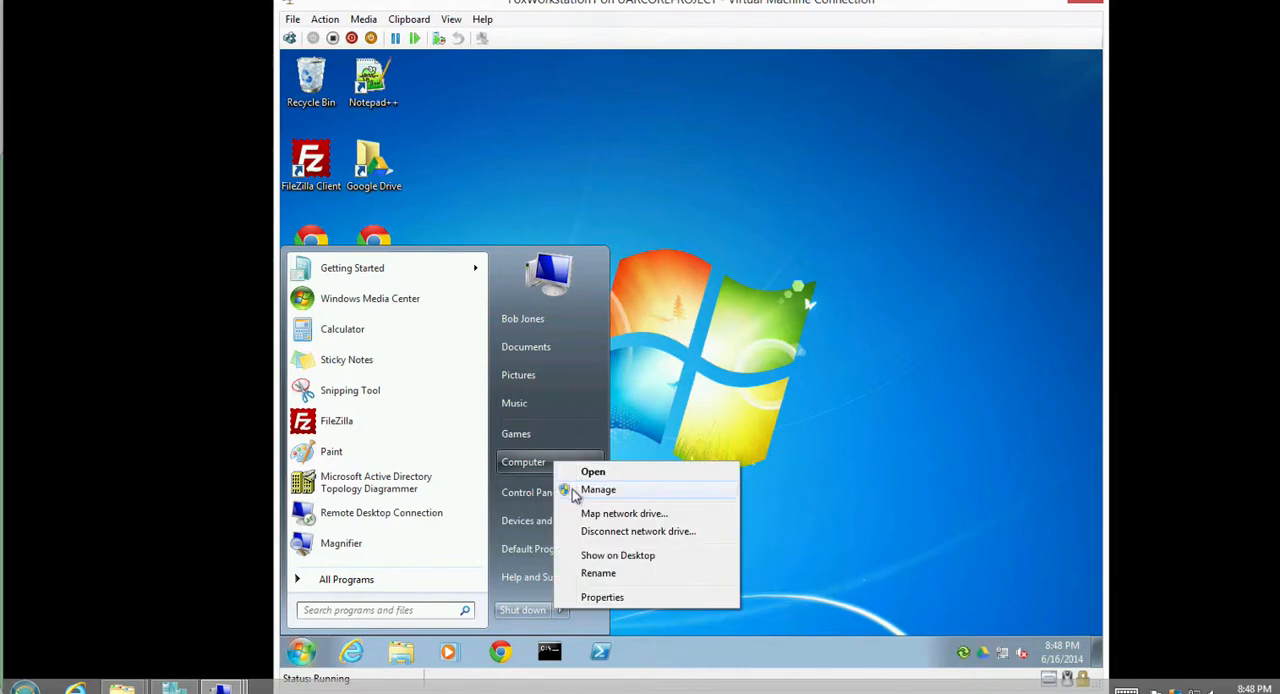
left_click(577, 491)
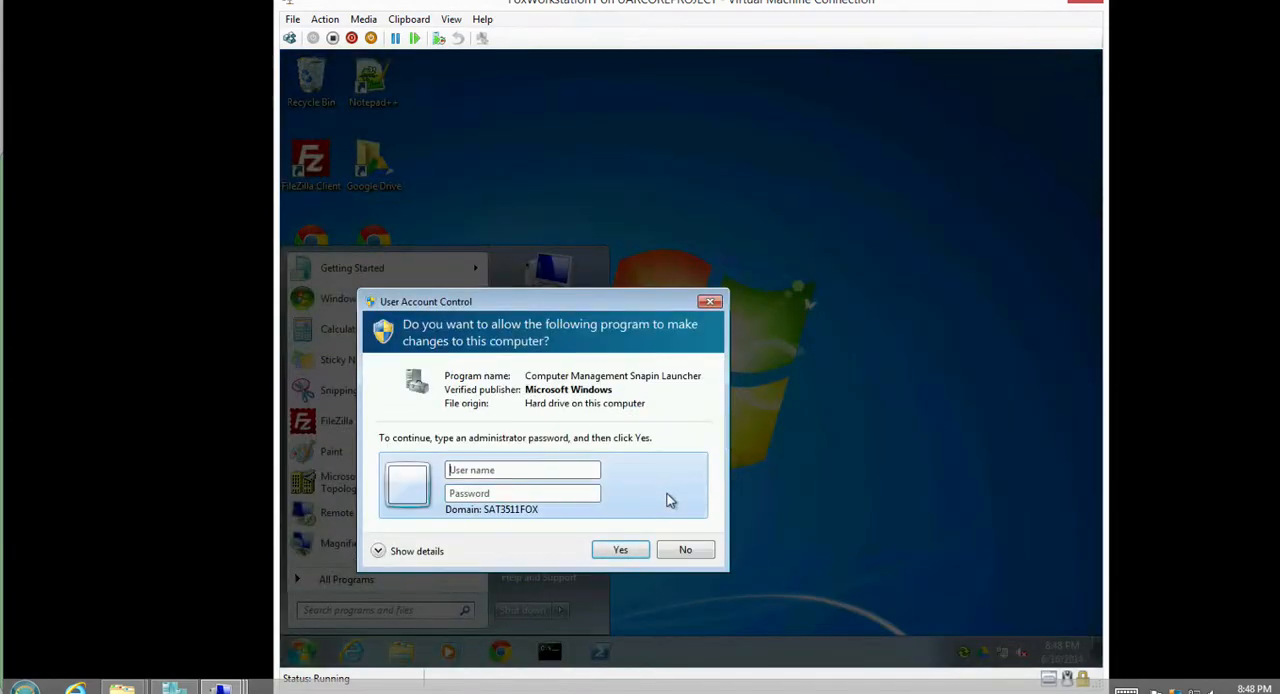
left_click(683, 548)
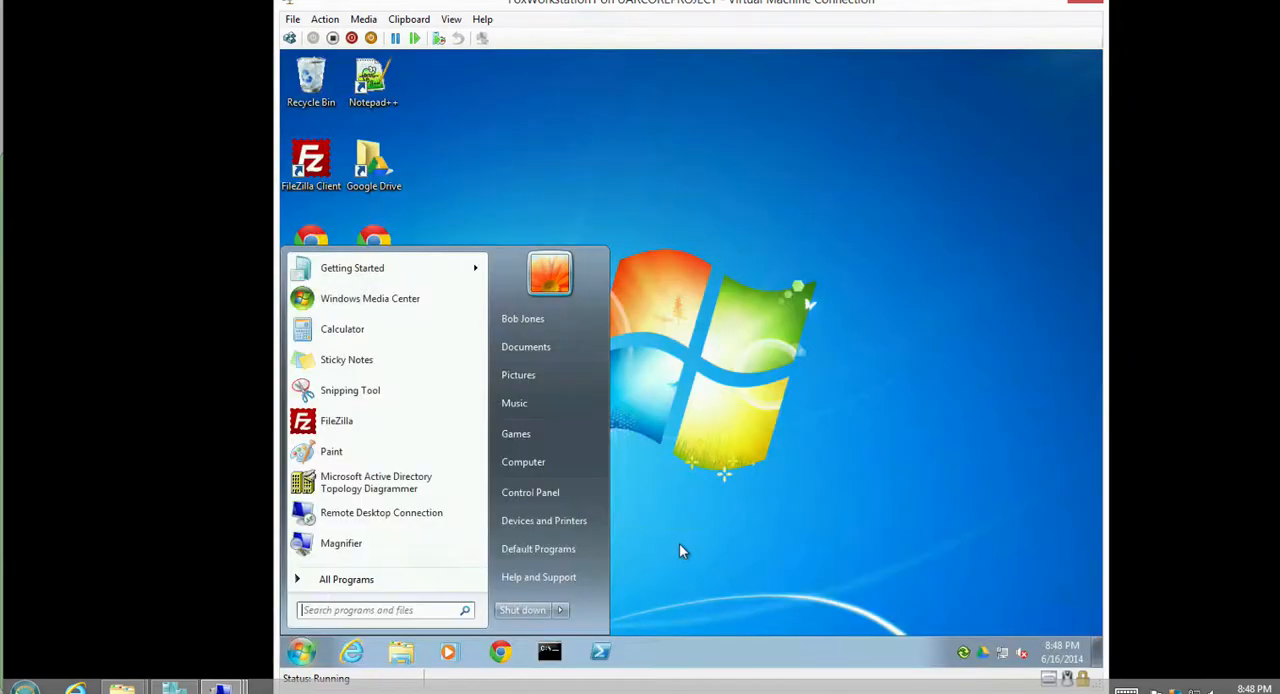
left_click(676, 470)
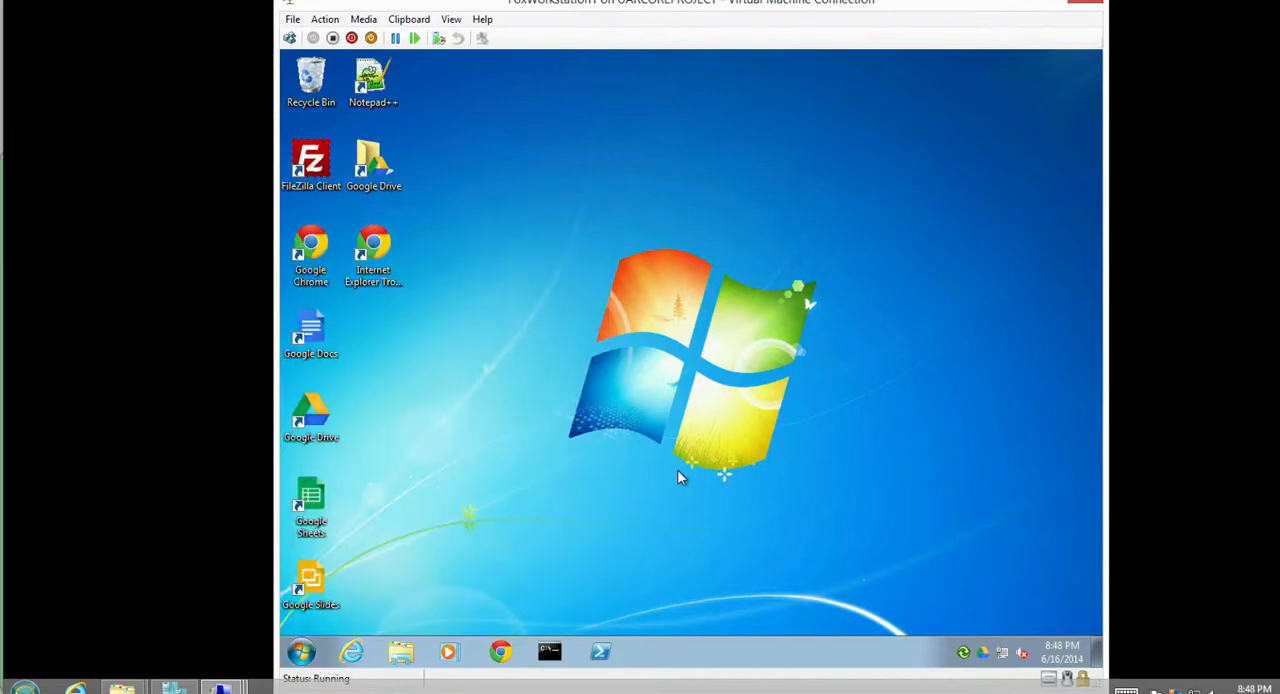
Open the Documents library on FoxWorkstation1 and on FoxWorkstation2 to compare the files in both.
left_click(303, 655)
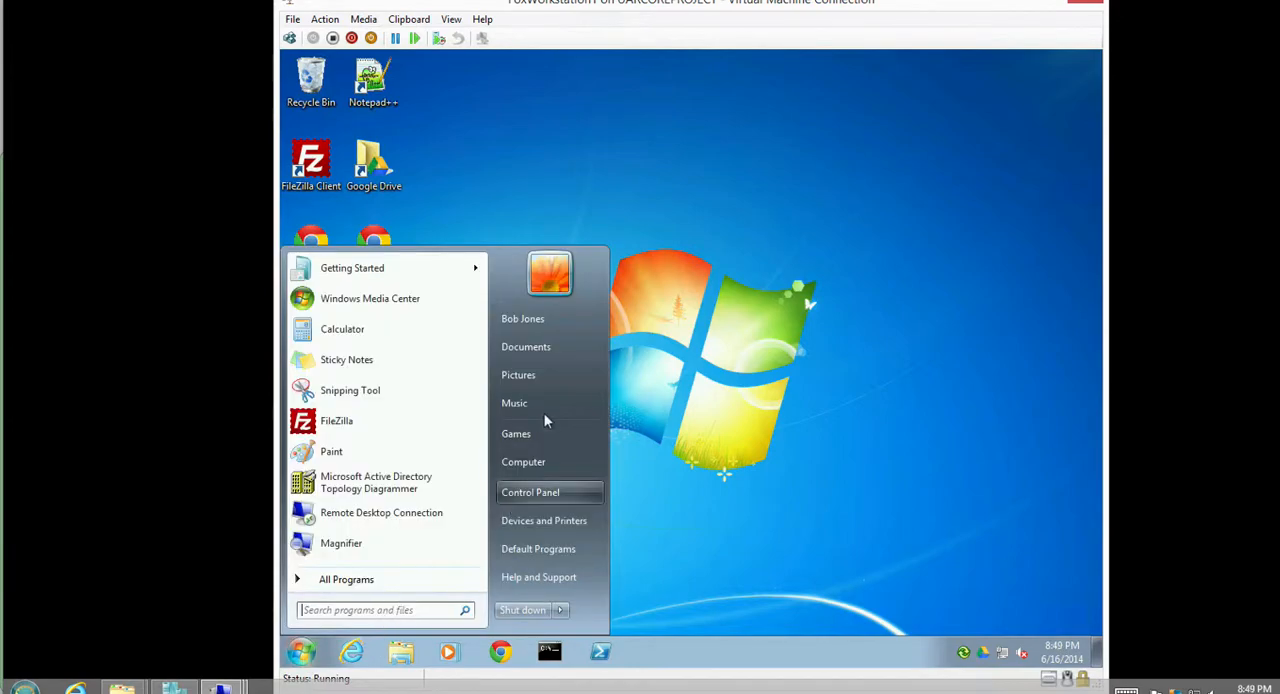
left_click(559, 351)
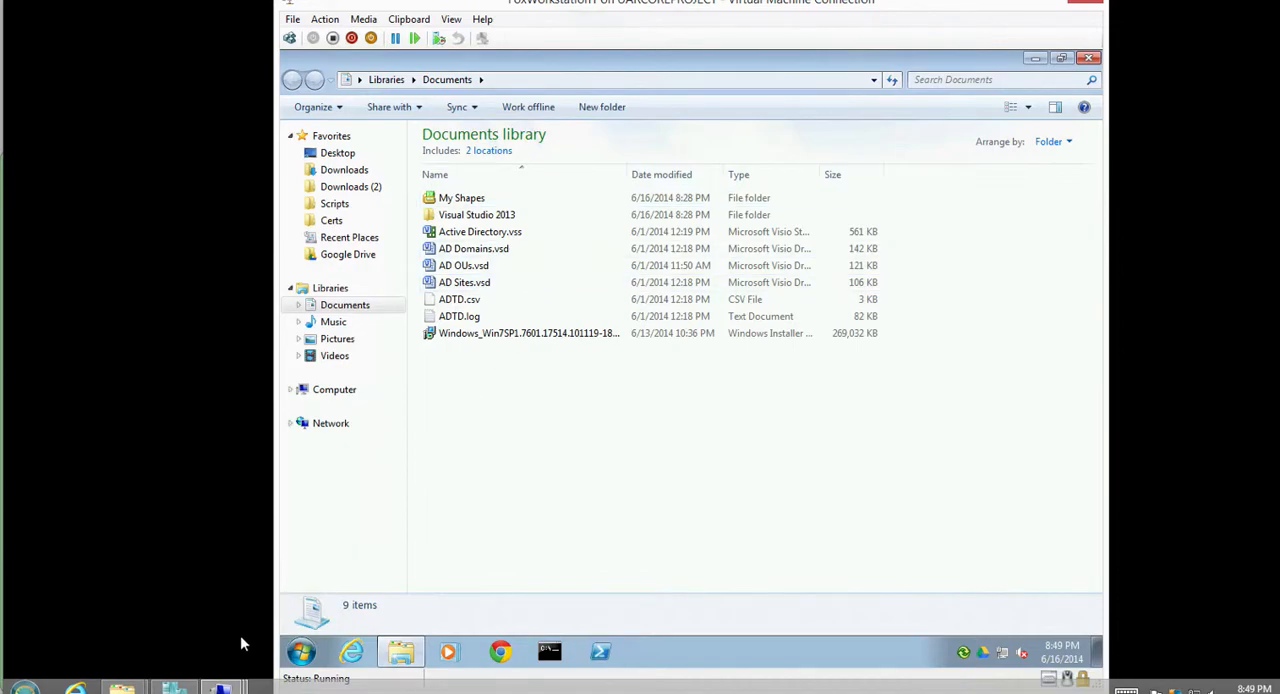
mouse_move(222, 688)
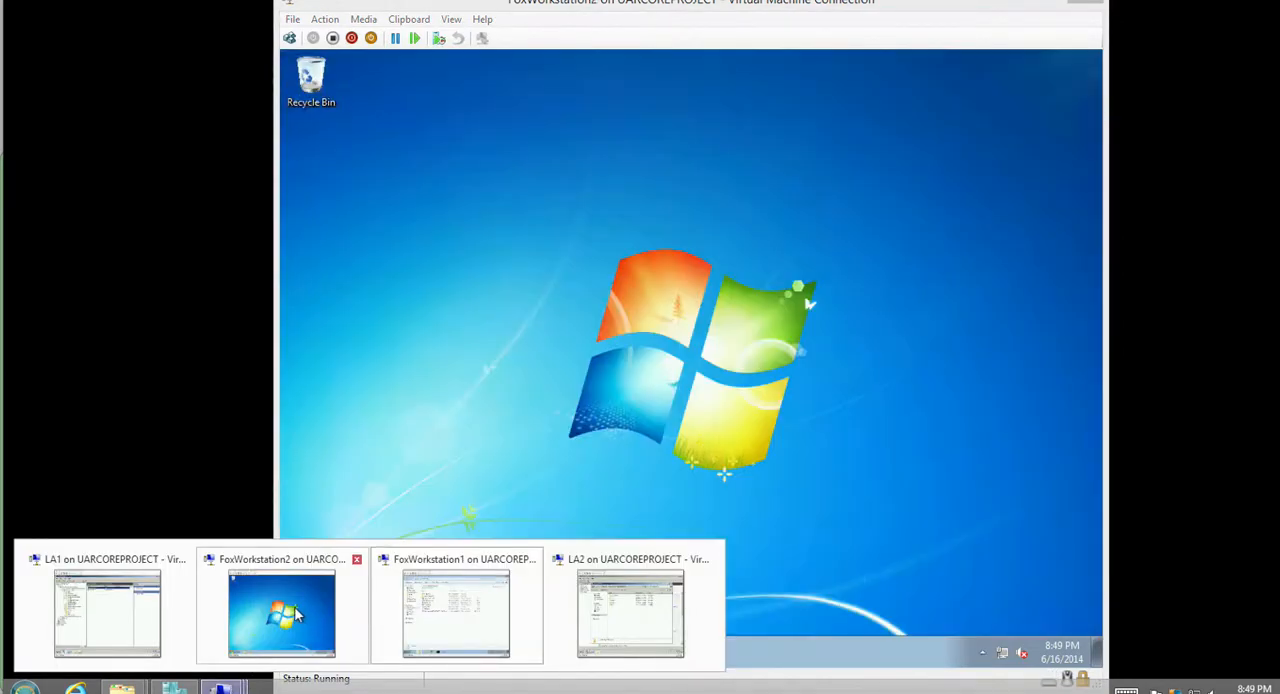
left_click(305, 614)
left_click(400, 652)
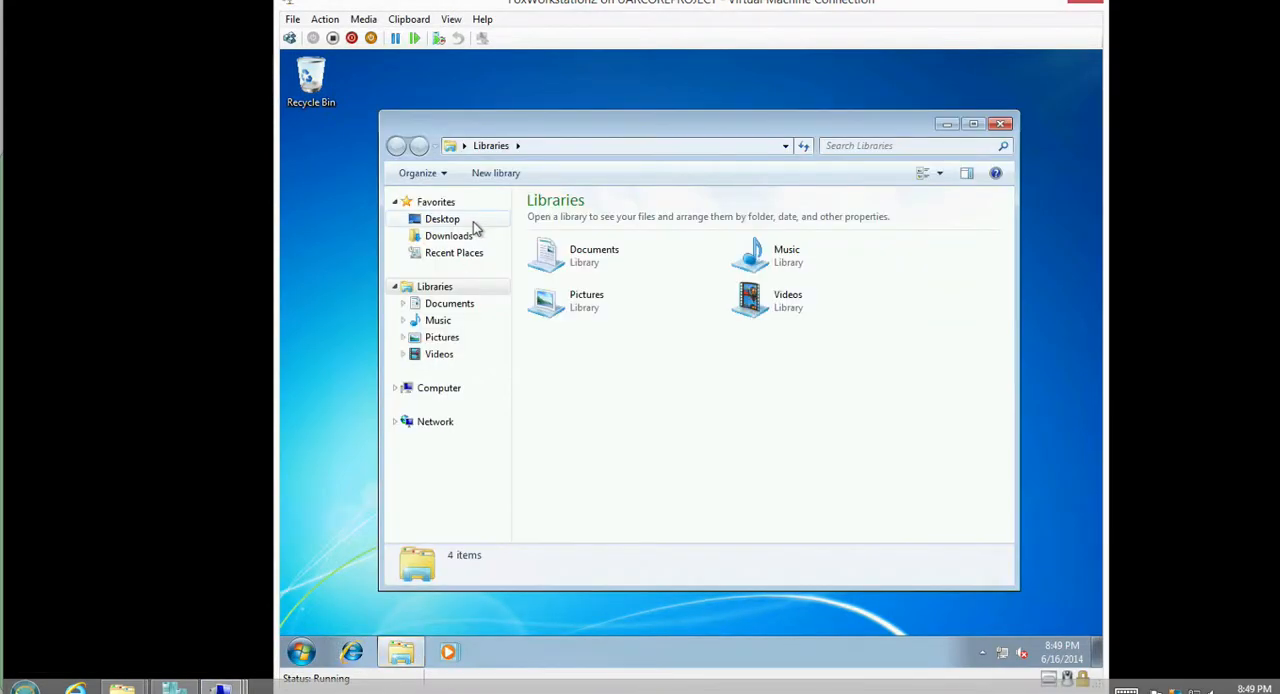
left_click(449, 303)
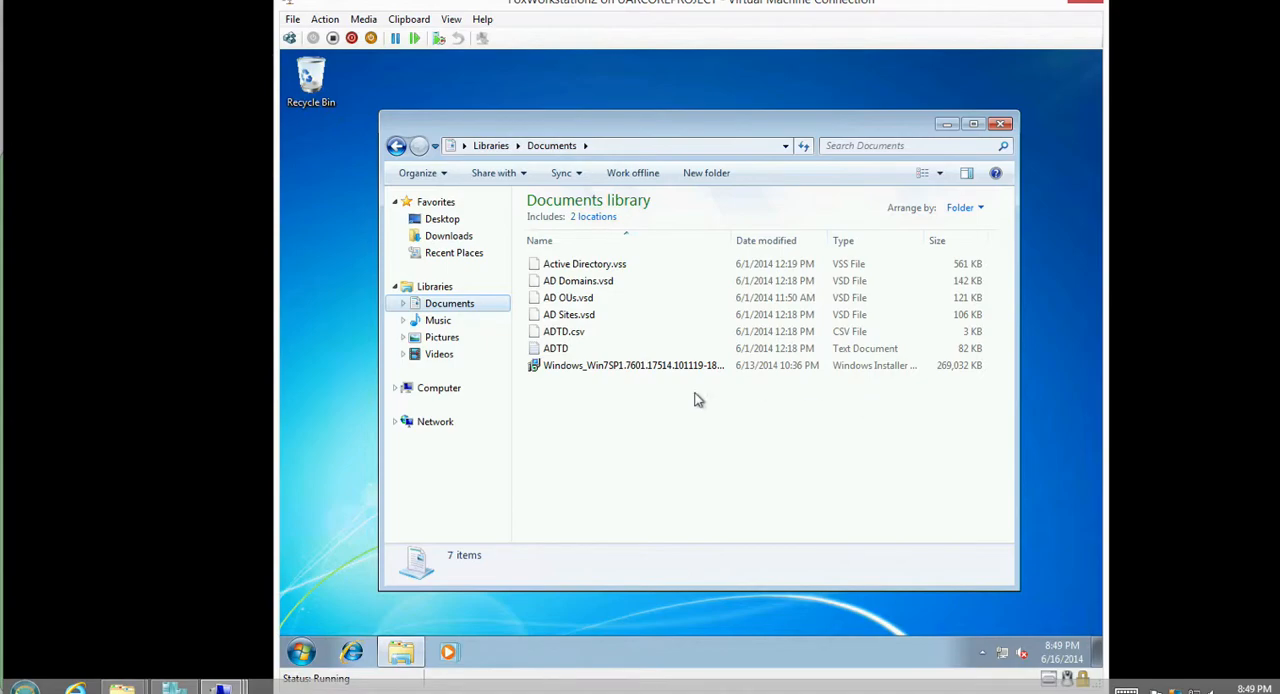
On the LA2 server, try to open the logged-on user's Documents folder inside DocumentShare, cancel the access request and return to DocumentShare.
left_click(222, 689)
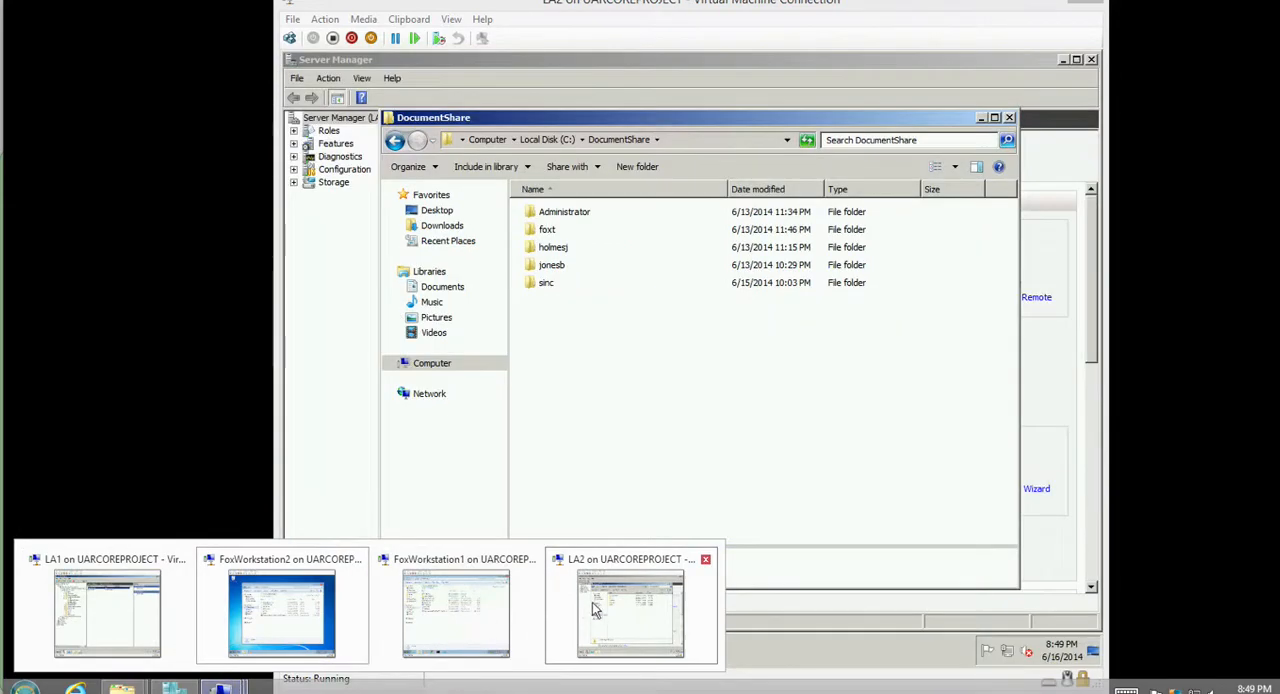
left_click(592, 611)
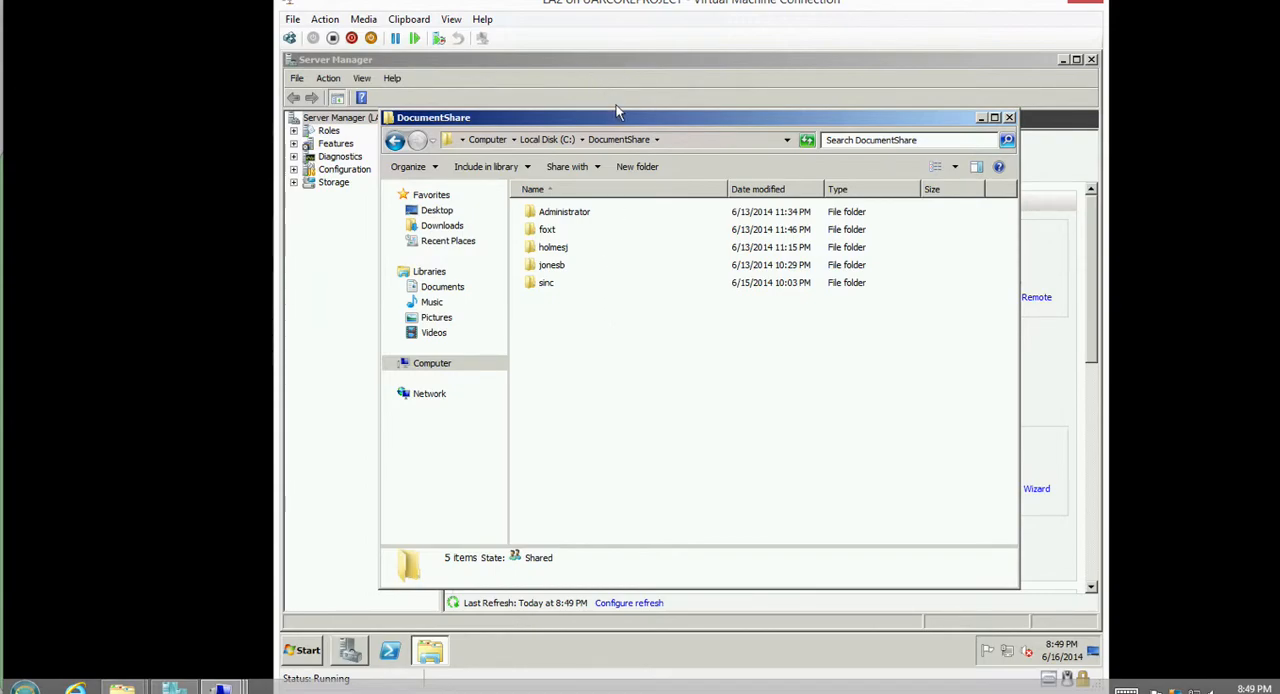
left_click_drag(573, 5, 573, 17)
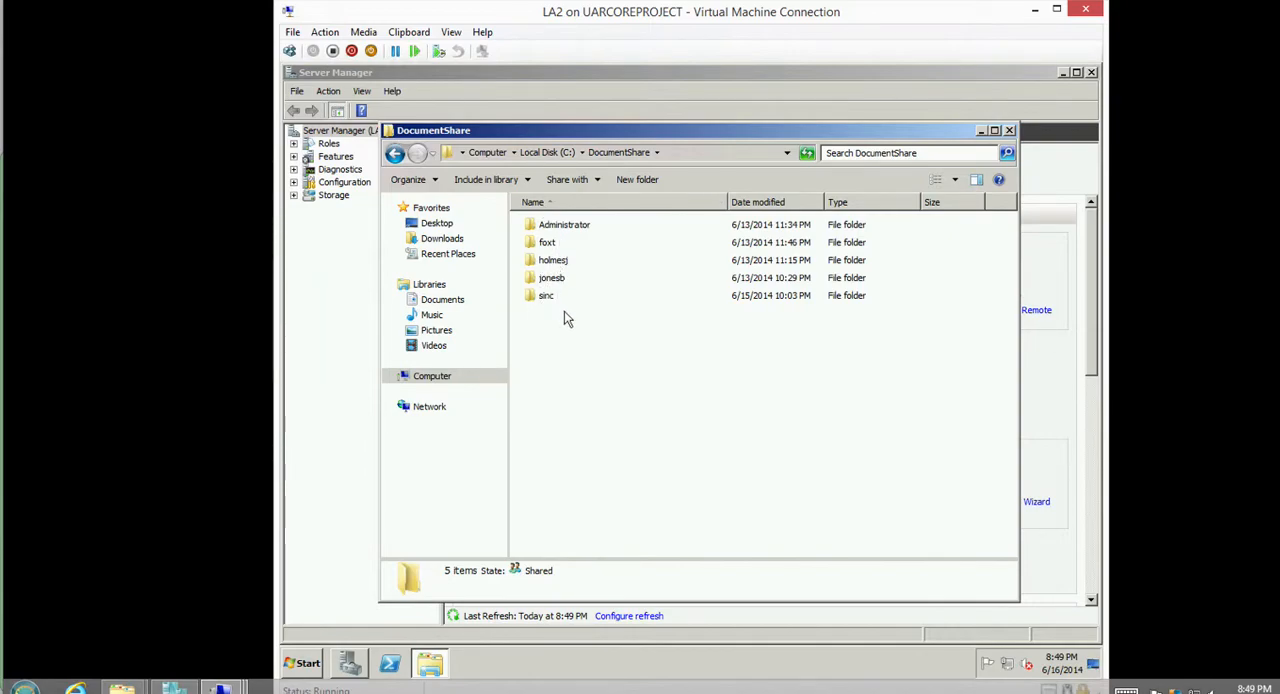
double_click(562, 278)
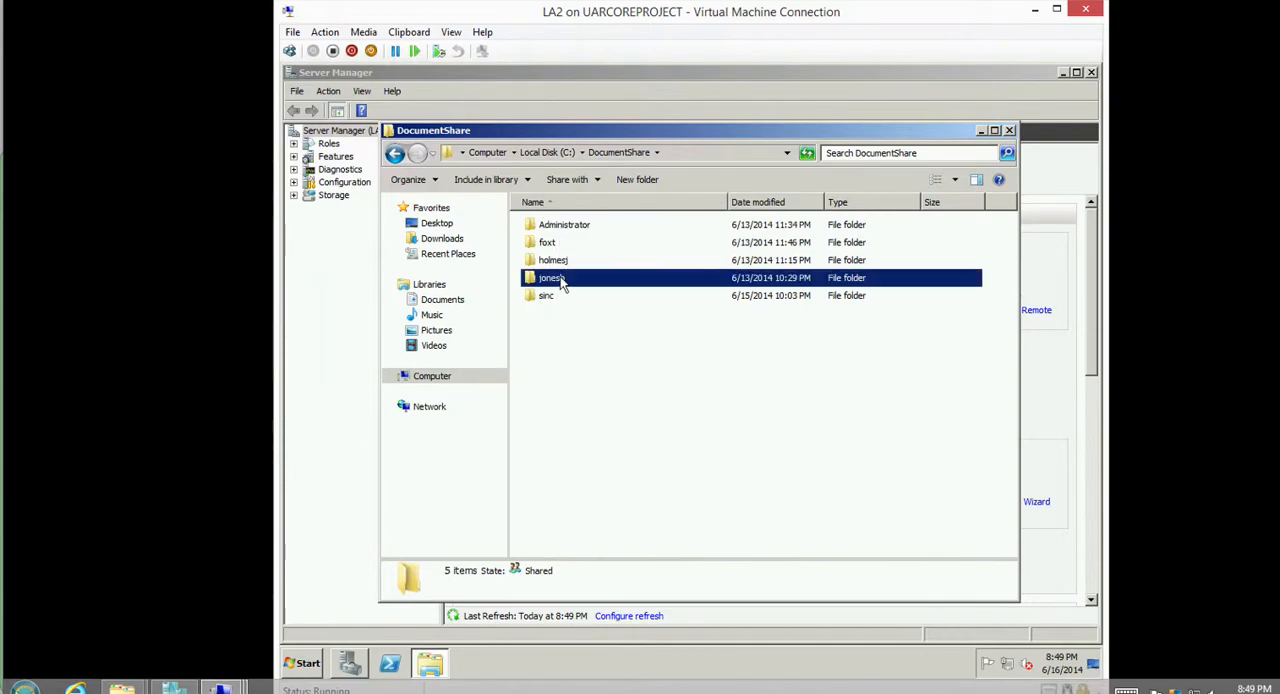
double_click(558, 227)
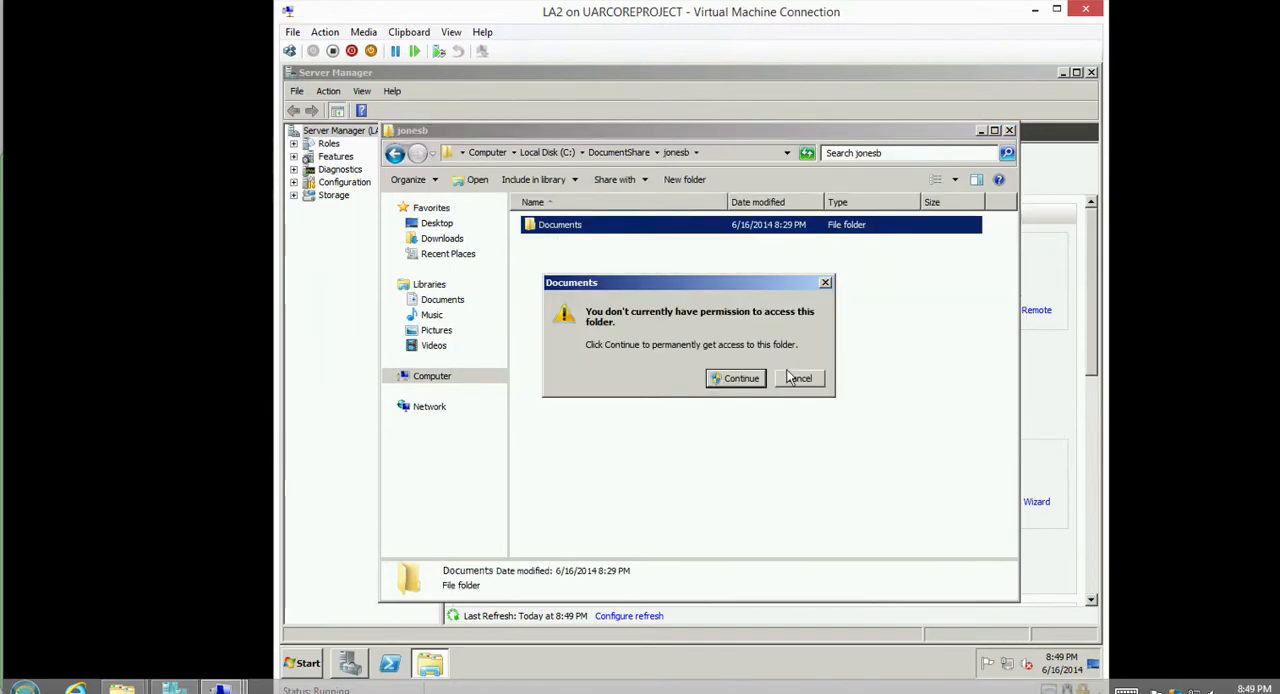
left_click(795, 380)
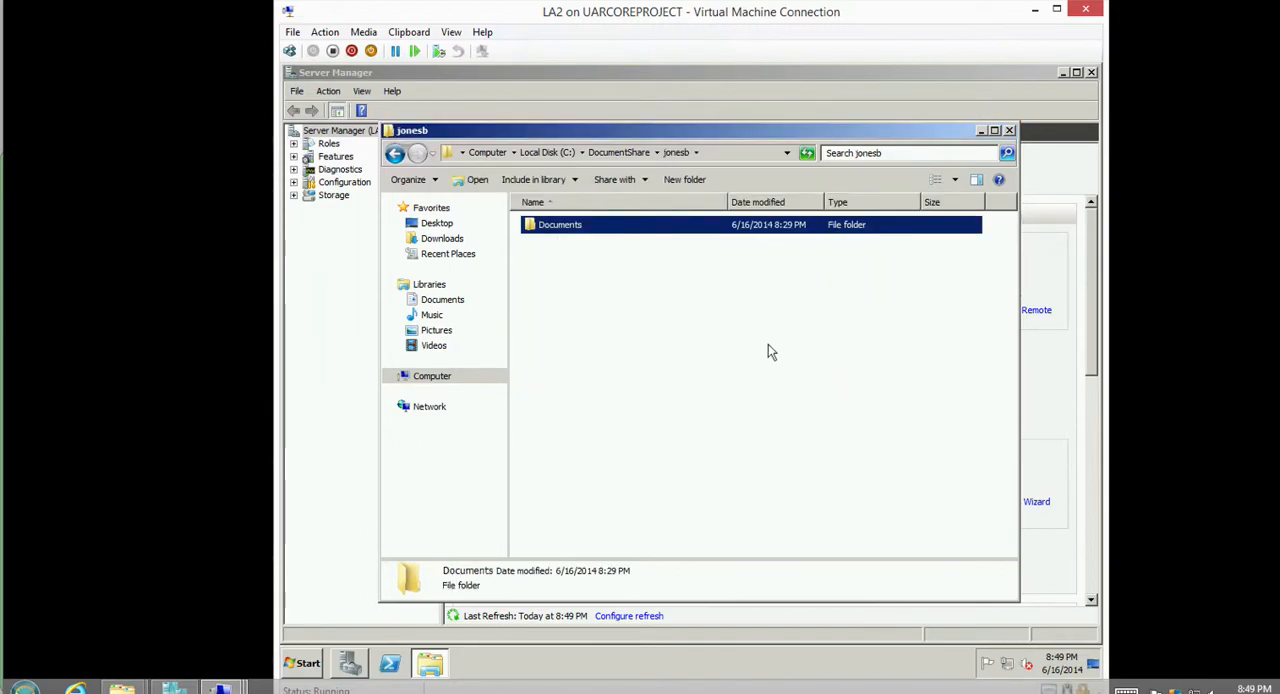
left_click(618, 152)
left_click(632, 384)
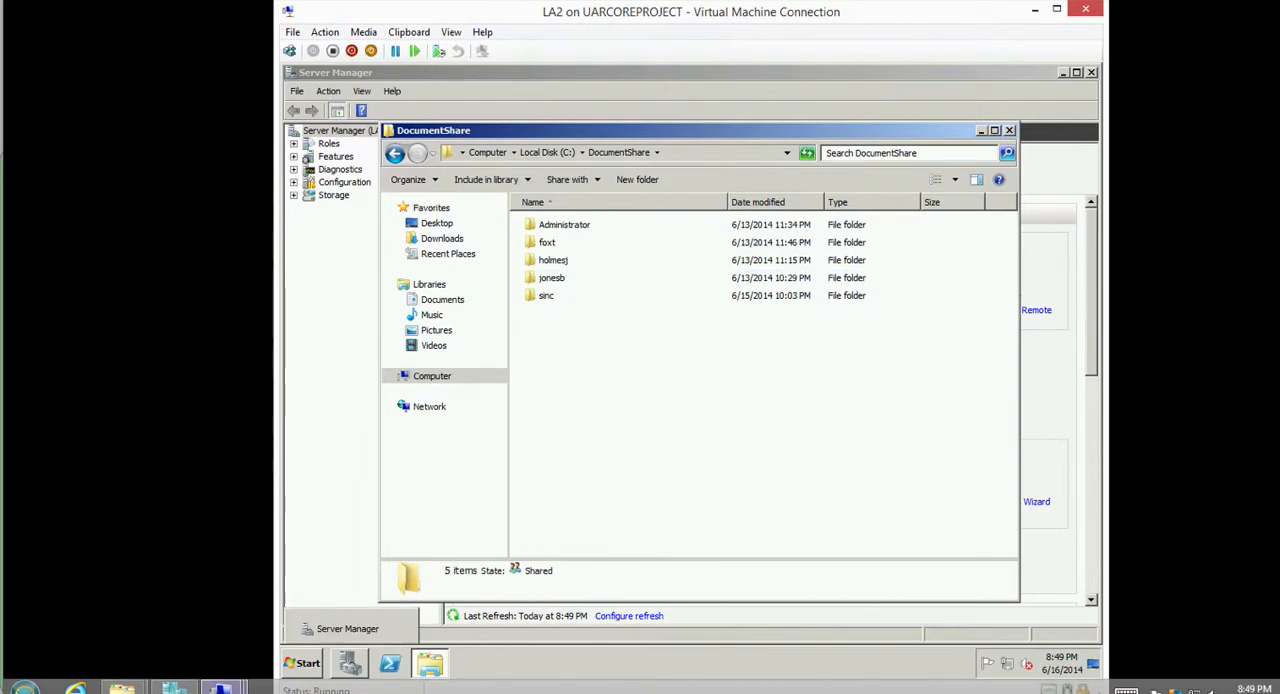
Switch to FoxWorkstation1 and log off the current user, forcing the open programs to close.
mouse_move(220, 687)
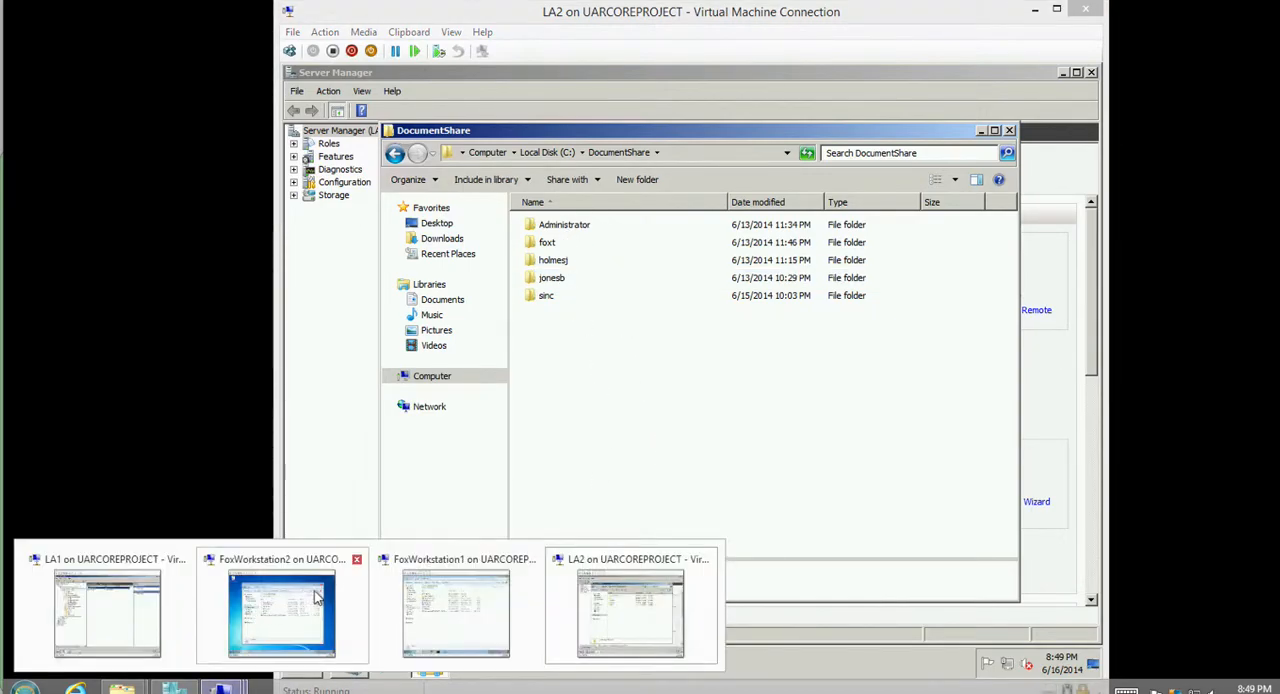
mouse_move(408, 612)
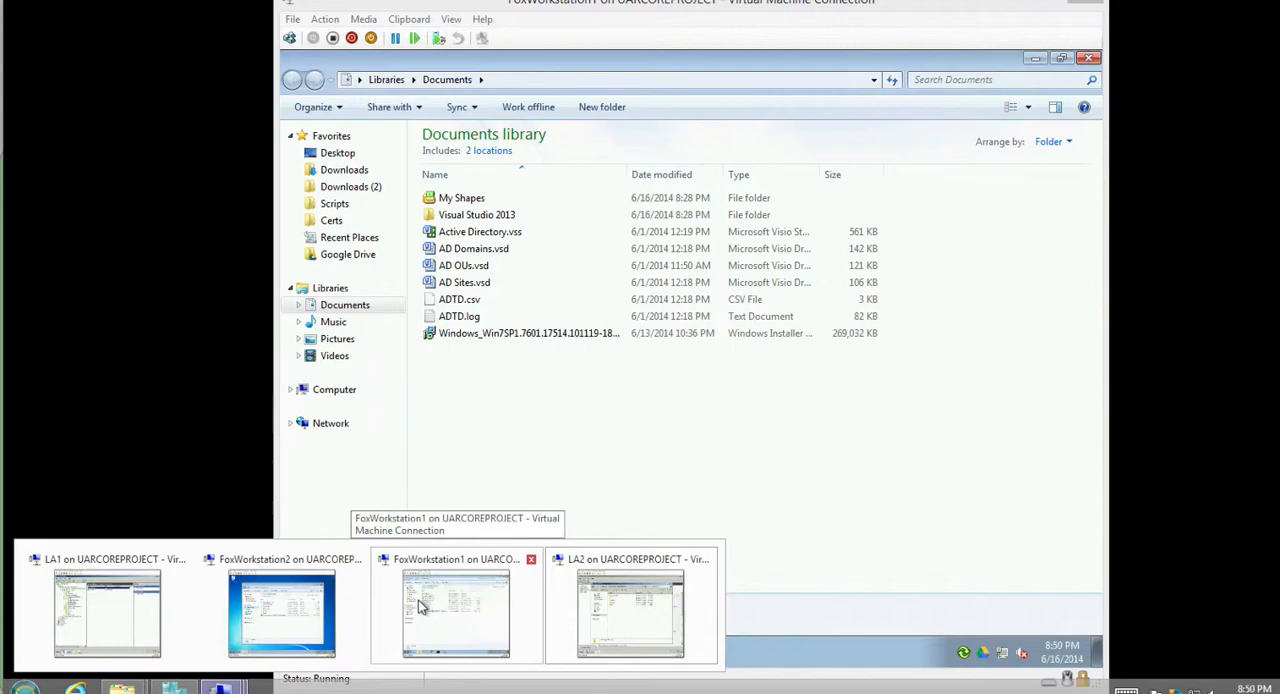
left_click(417, 605)
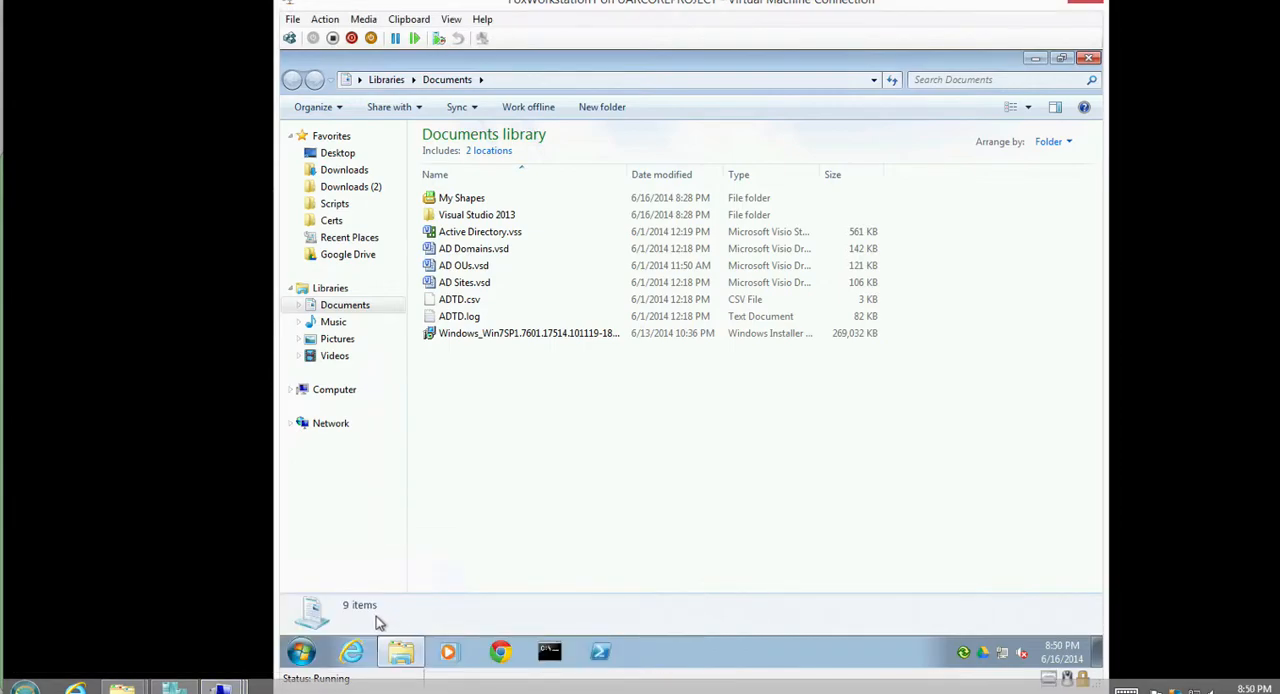
left_click(309, 664)
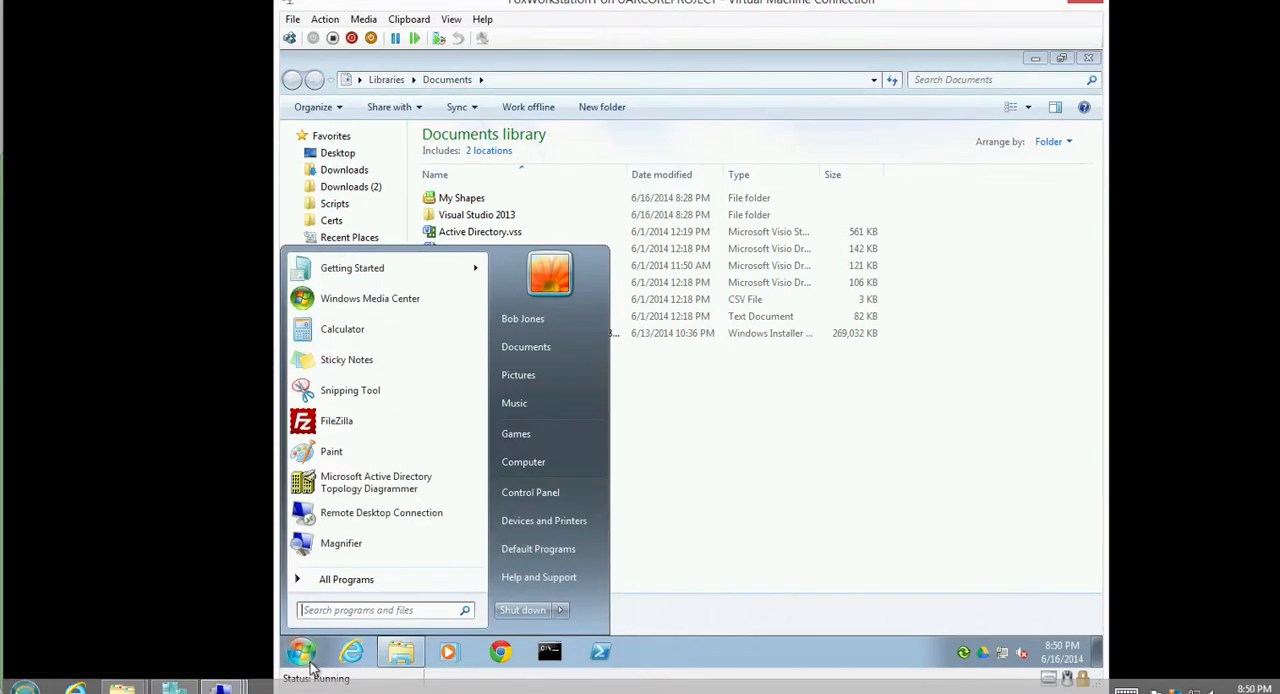
mouse_move(563, 609)
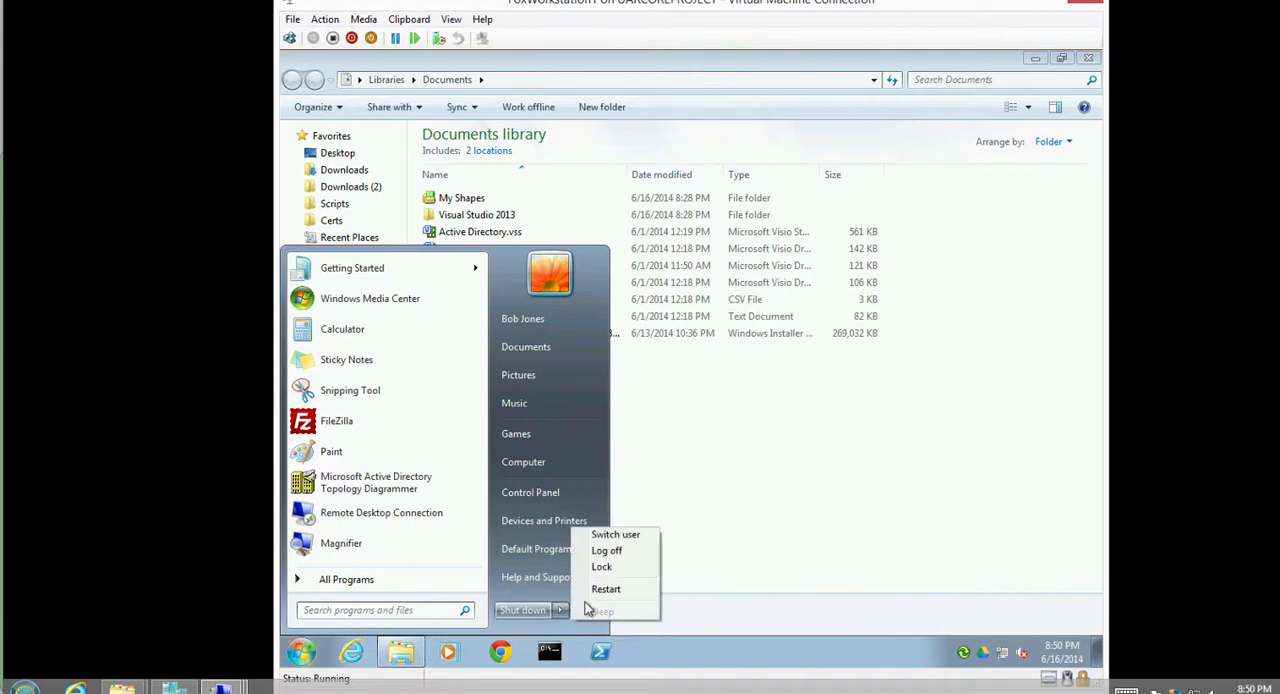
left_click(605, 553)
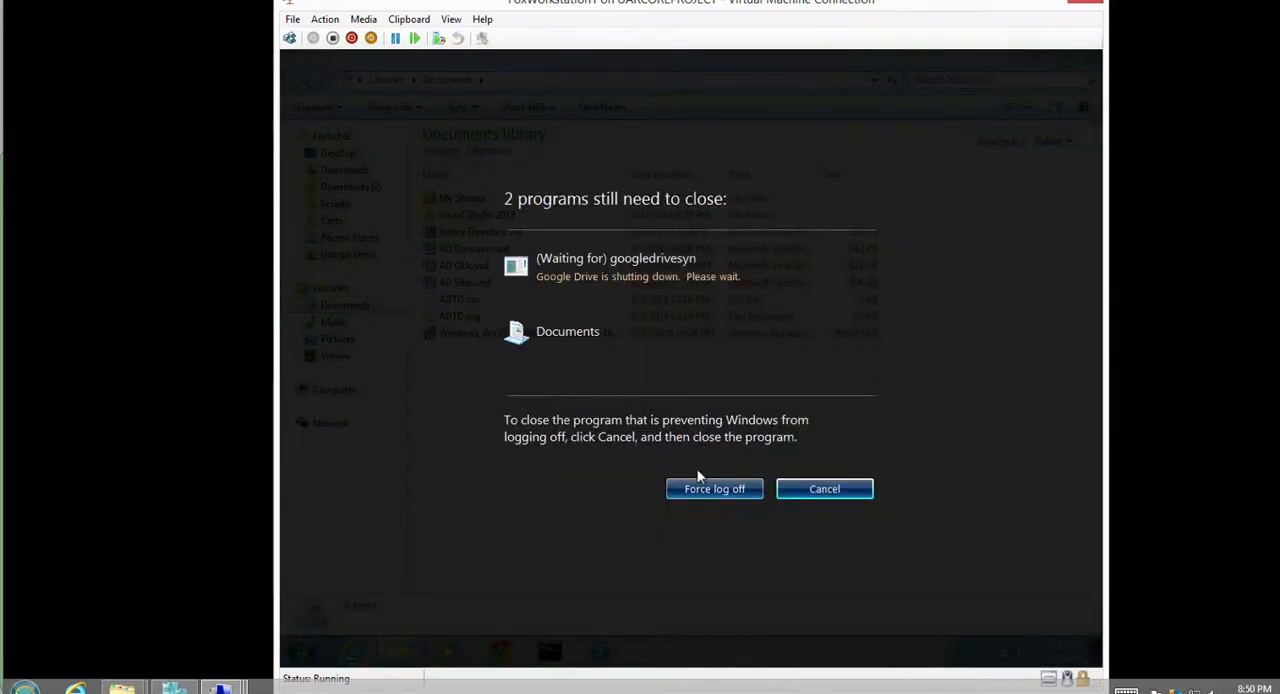
left_click(697, 489)
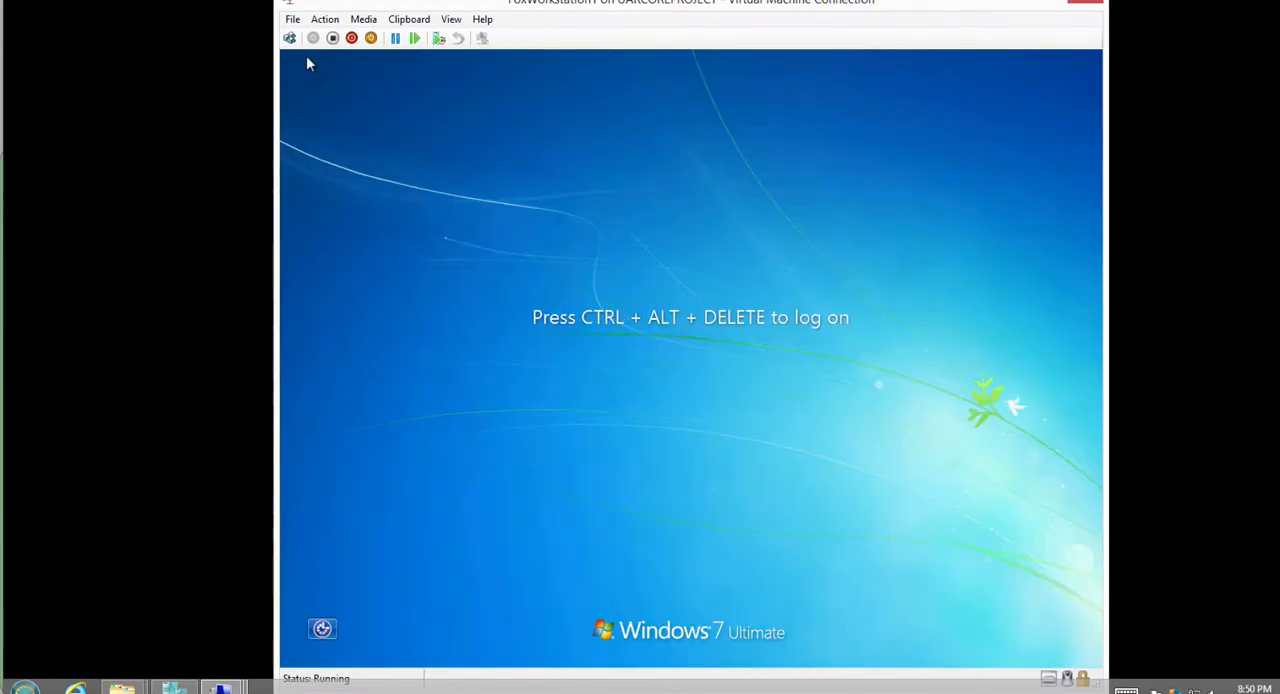
Log on to FoxWorkstation1 with the Help Desk administrator's domain account, entering its user name and password.
left_click(289, 38)
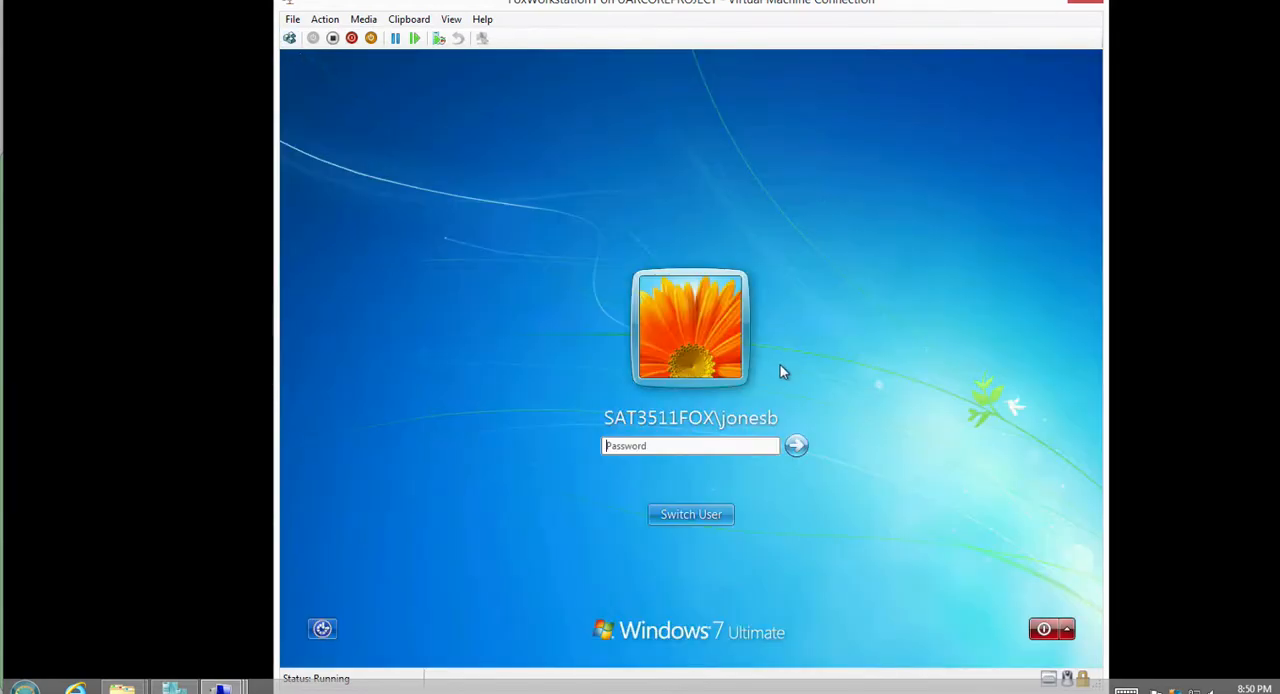
left_click(709, 521)
left_click(784, 418)
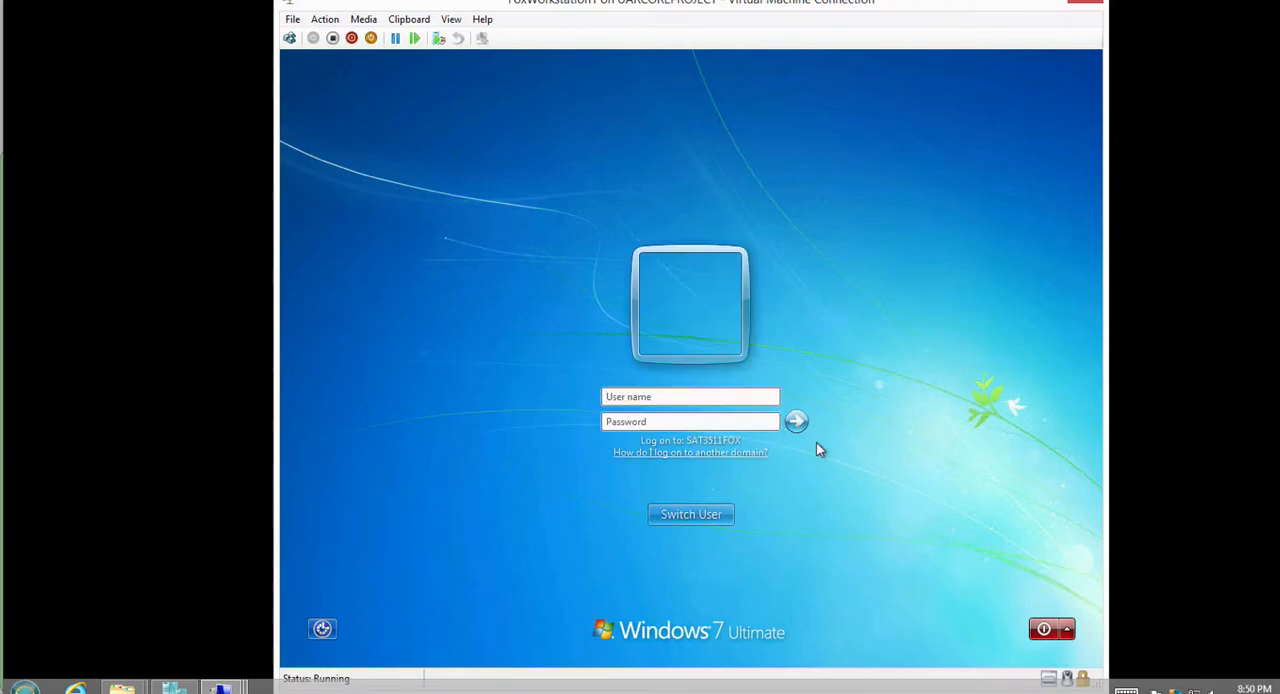
type("holp")
key("Return")
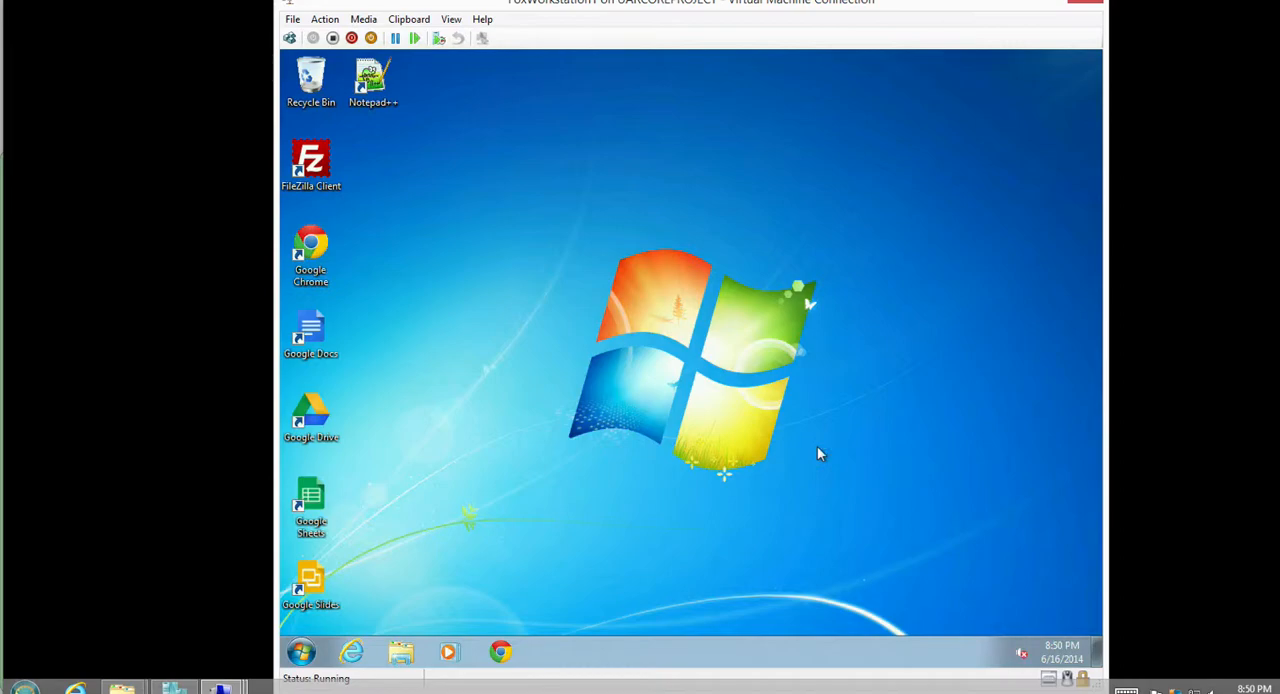
Open Computer Management on FoxWorkstation1 from the newly logged-on account.
left_click(302, 653)
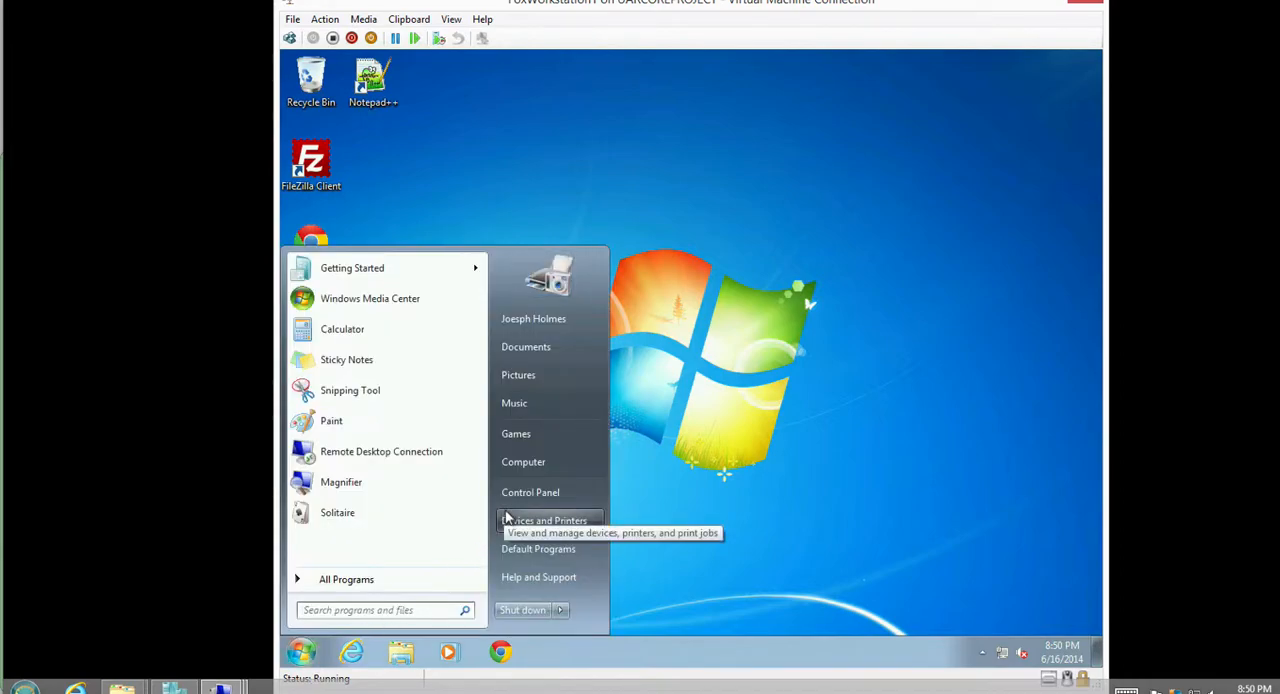
right_click(524, 464)
left_click(562, 491)
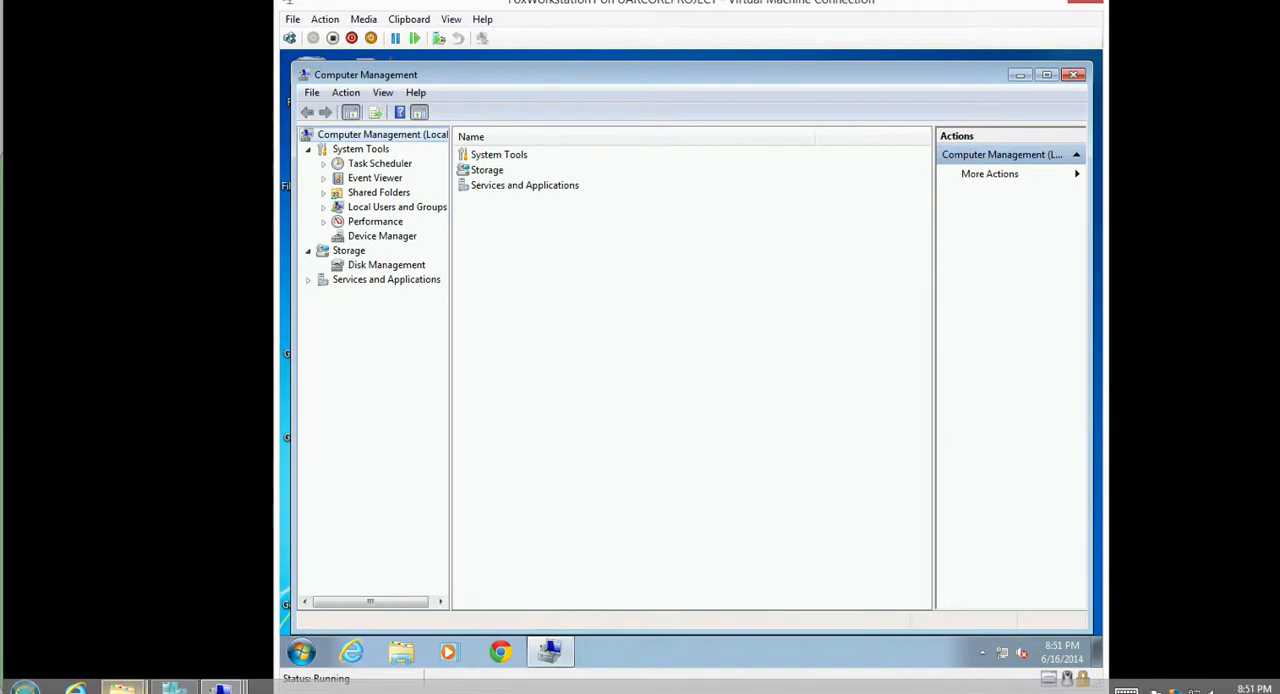
On the LA1 server, open the first Group Policy Modeling report for FOXWORKSTATION1 and expand all its summary details.
mouse_move(222, 688)
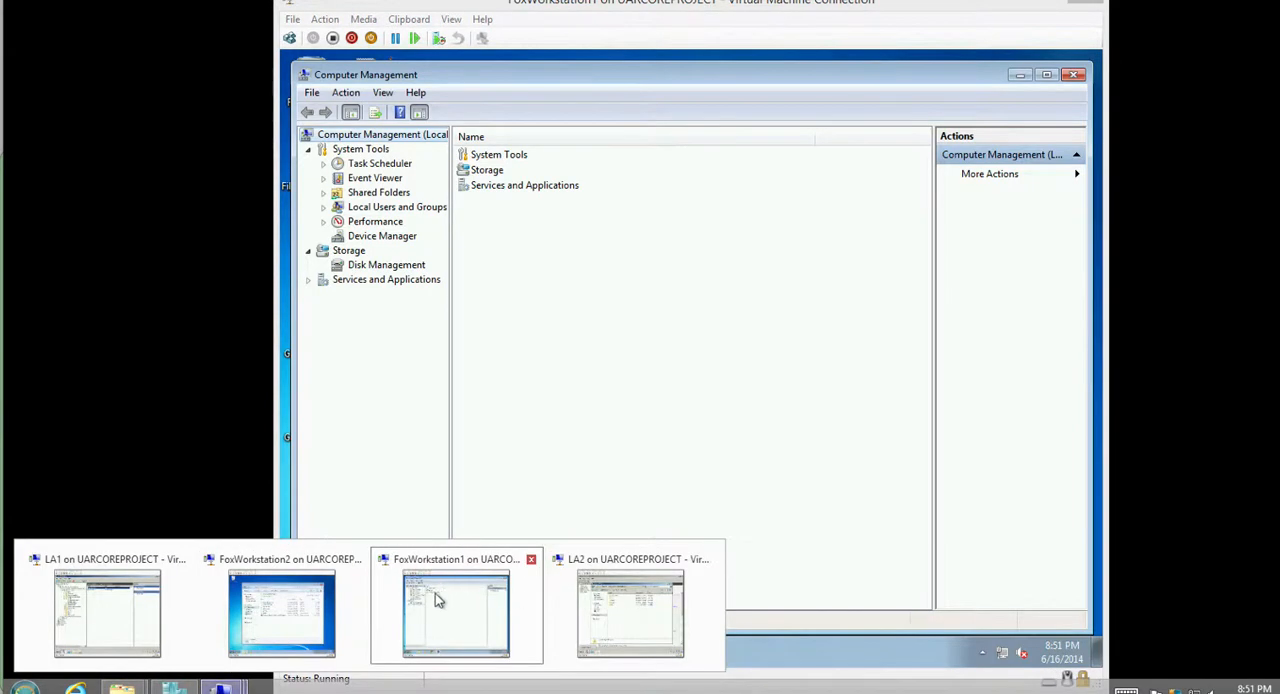
left_click(103, 600)
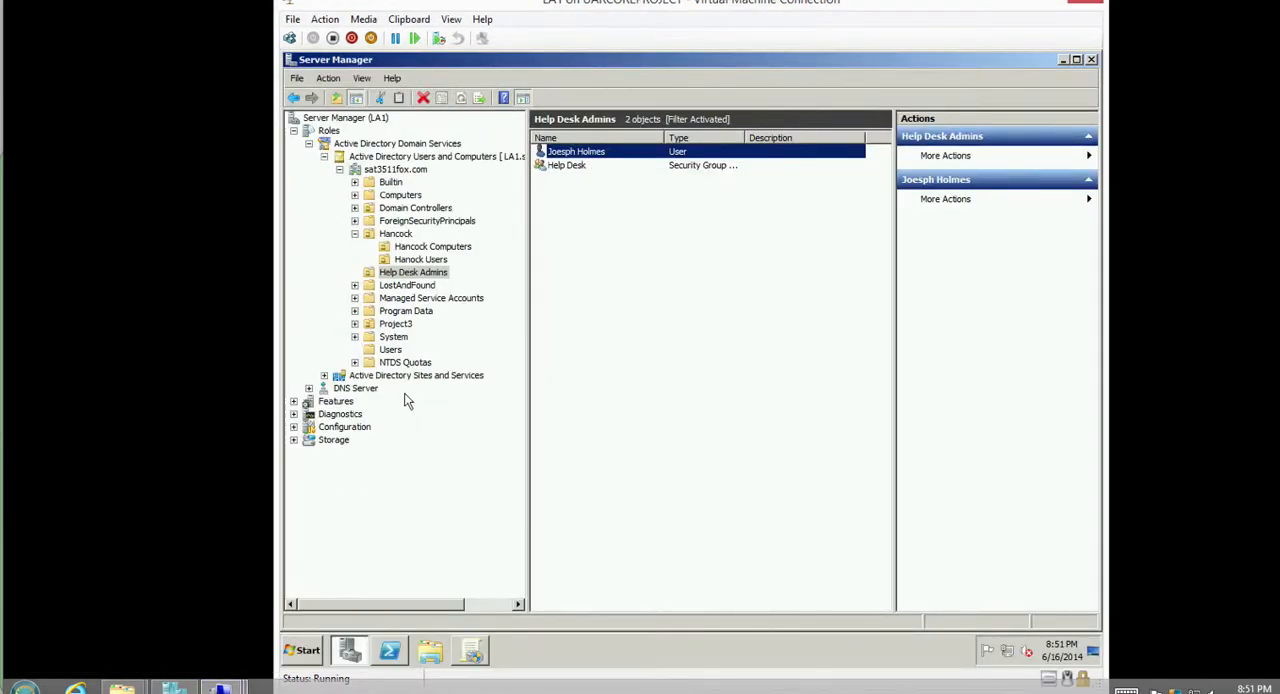
left_click(472, 651)
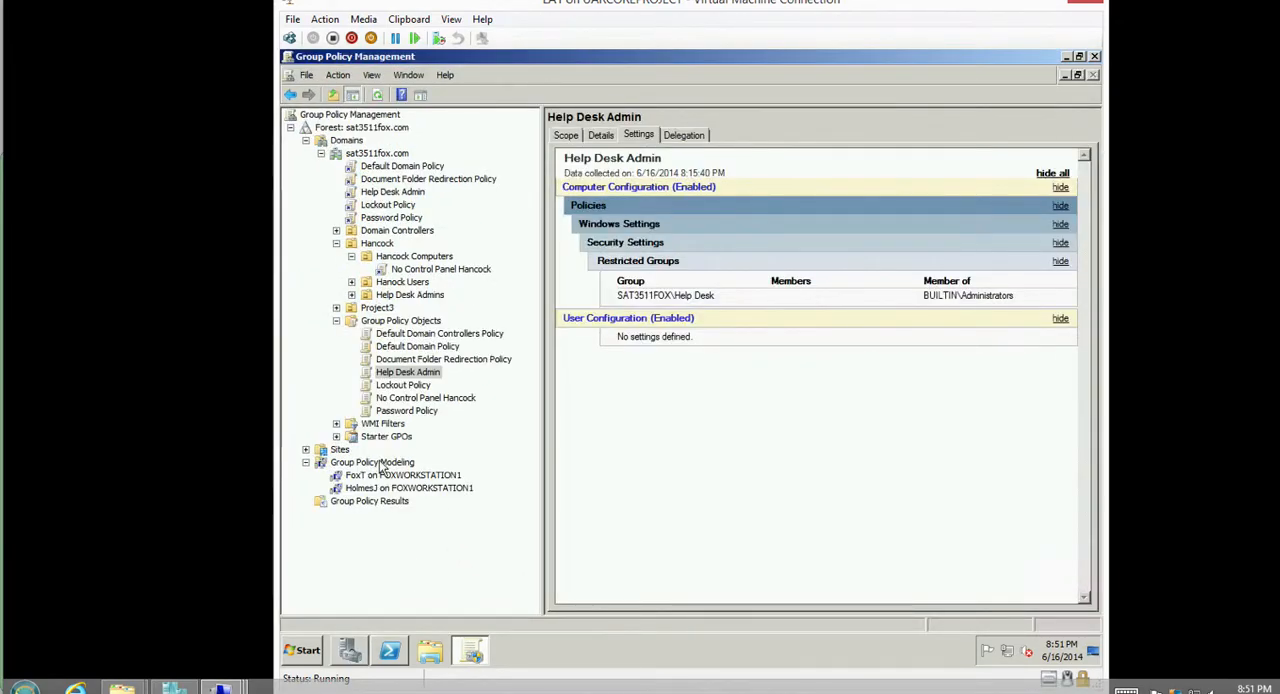
left_click(380, 463)
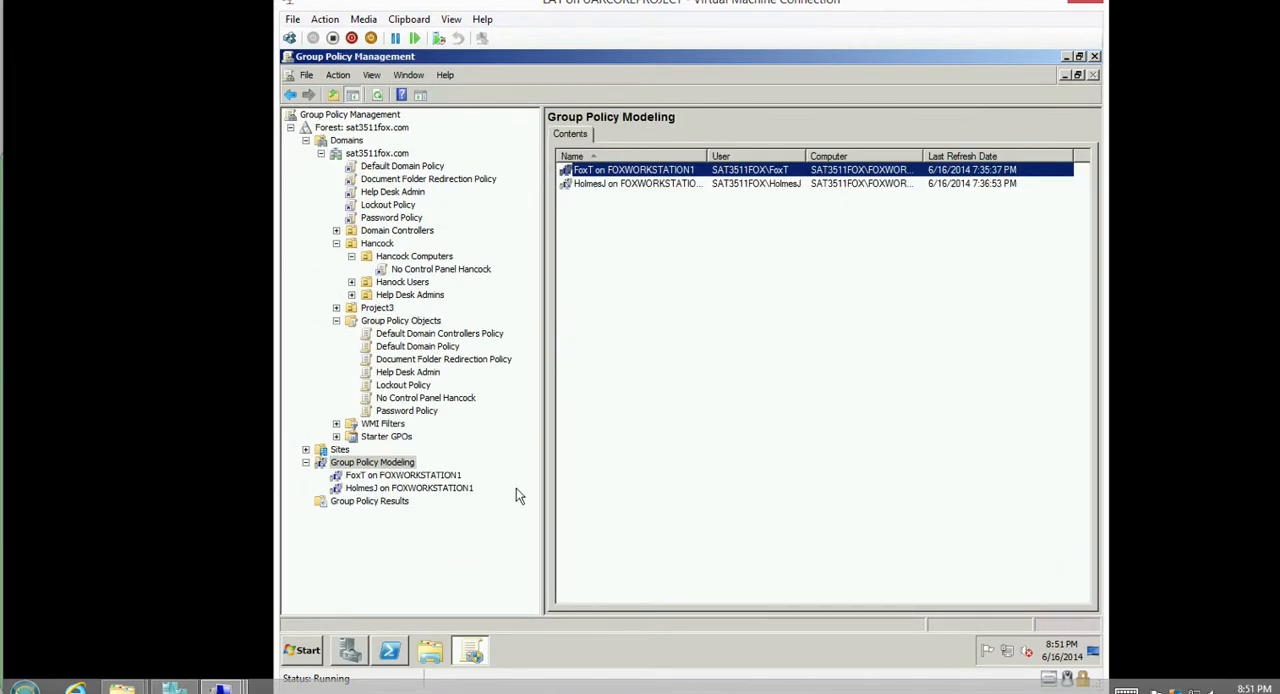
left_click(405, 476)
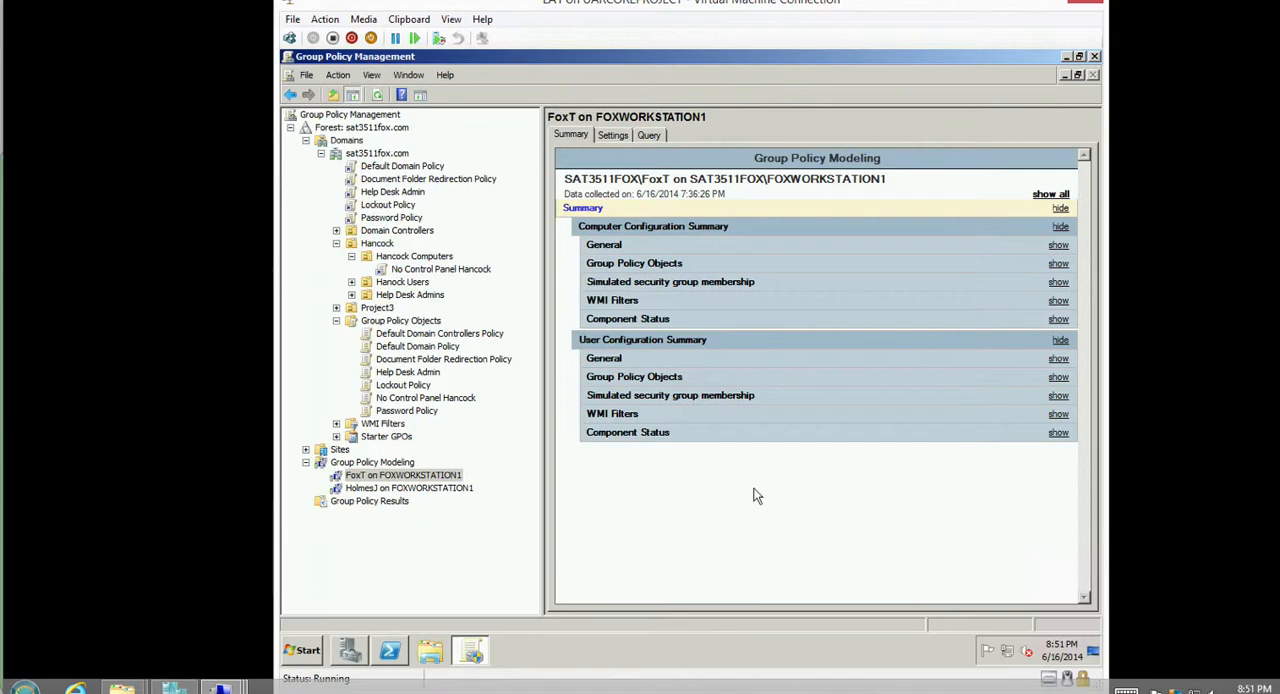
left_click(1049, 195)
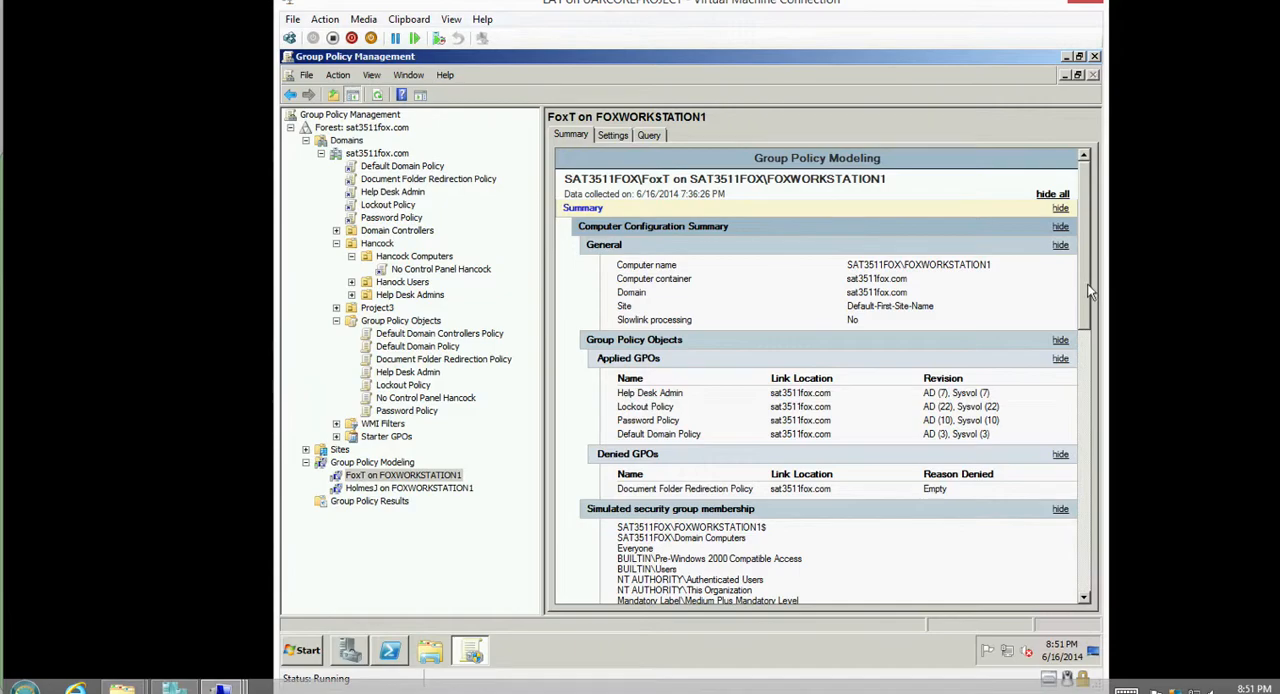
Examine the applied and denied GPOs in the report's Computer Configuration Summary.
left_click_drag(1087, 284, 1093, 300)
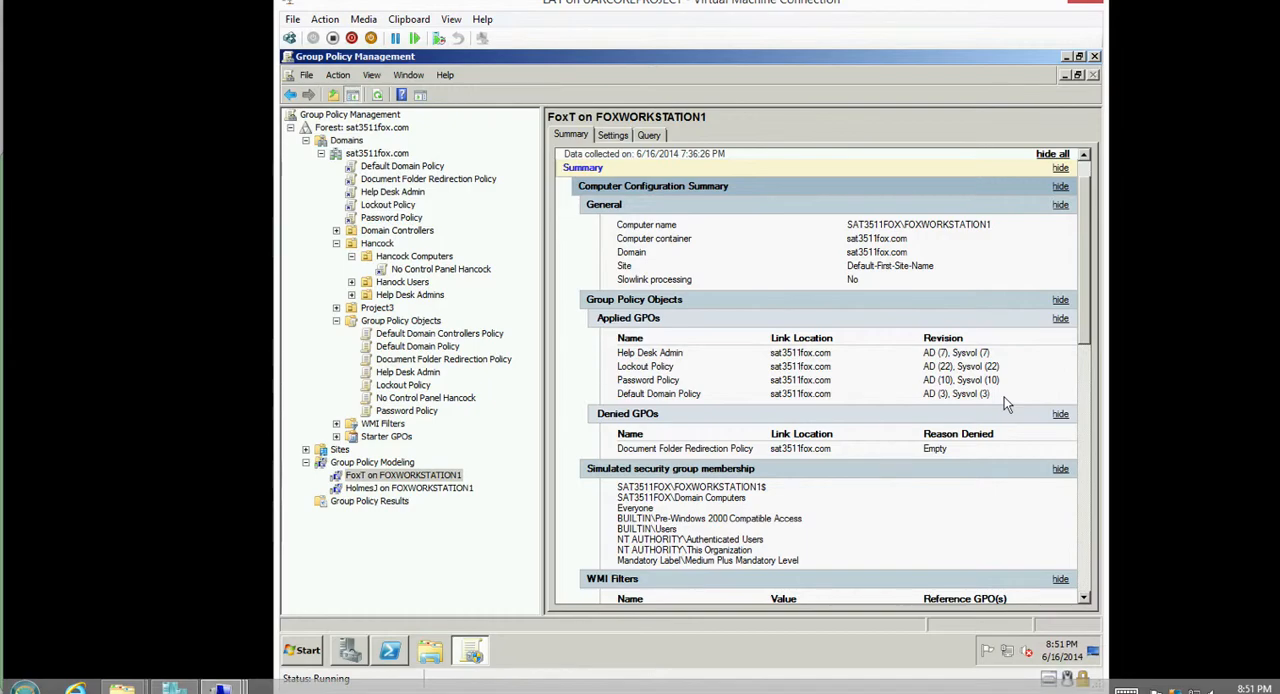
left_click_drag(1007, 403, 617, 360)
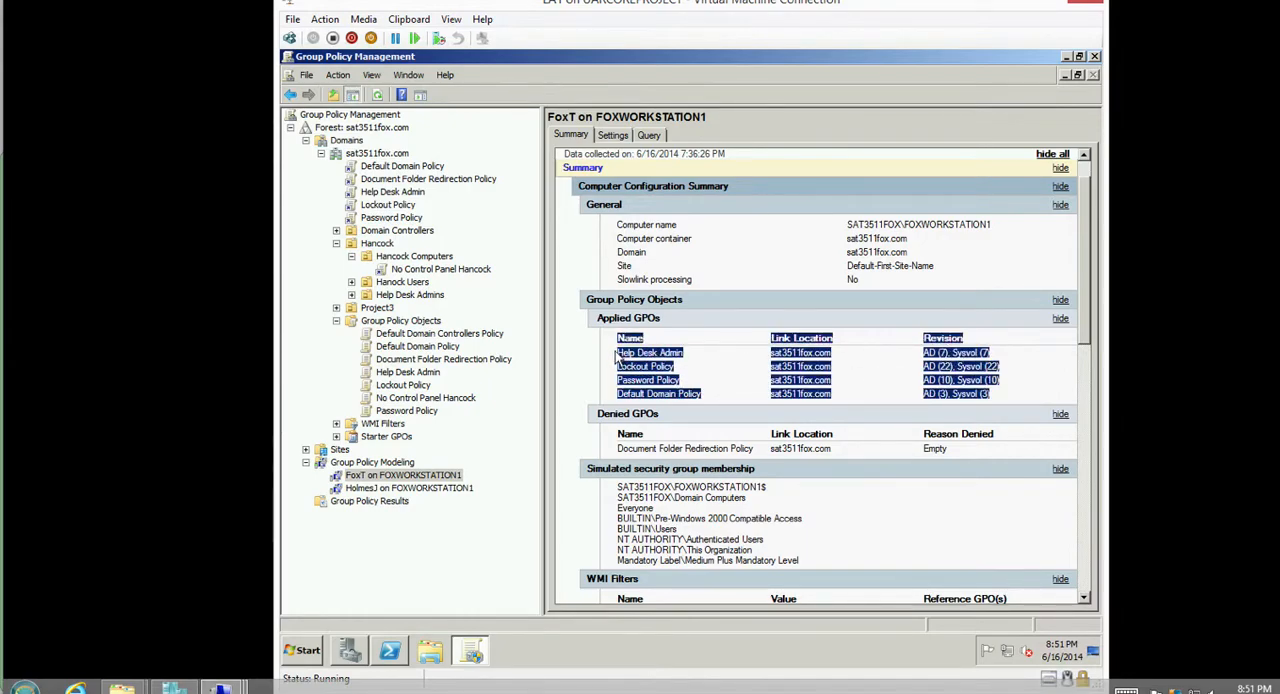
left_click(608, 363)
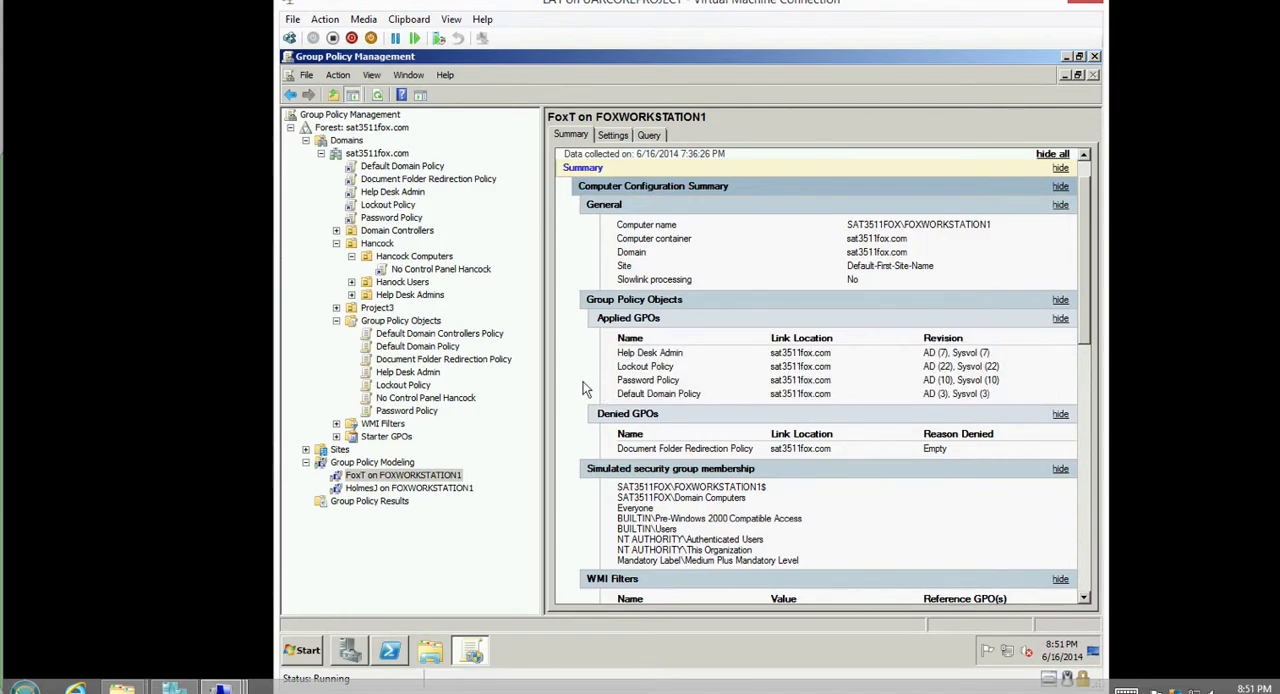
left_click_drag(608, 454, 665, 450)
left_click(610, 454)
On the LA2 server, view the modeled user's folder inside DocumentShare and return to DocumentShare.
mouse_move(241, 678)
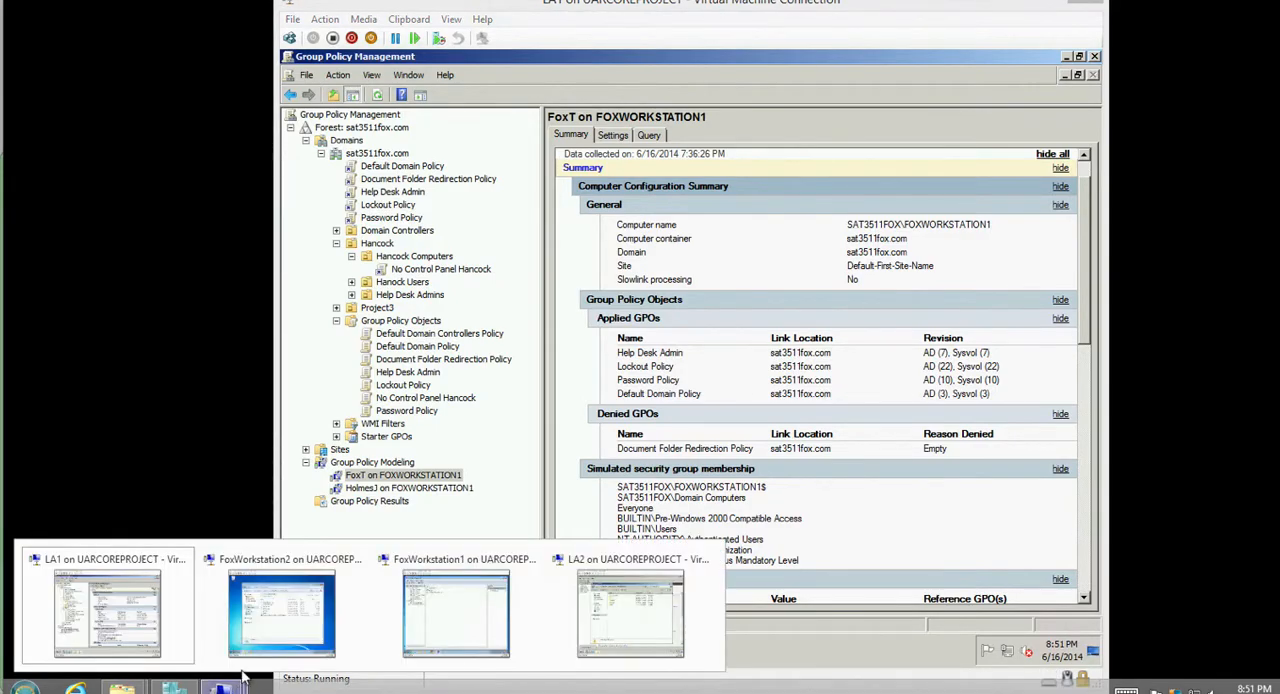
left_click(614, 616)
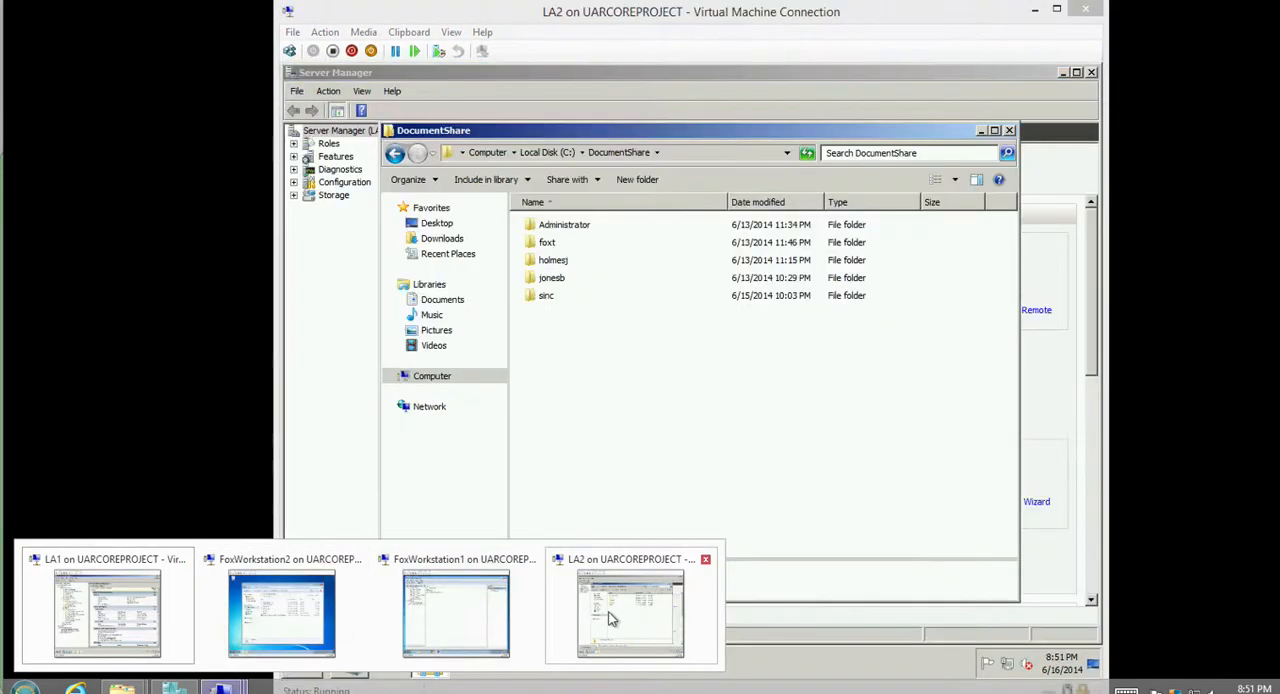
left_click(549, 246)
double_click(530, 246)
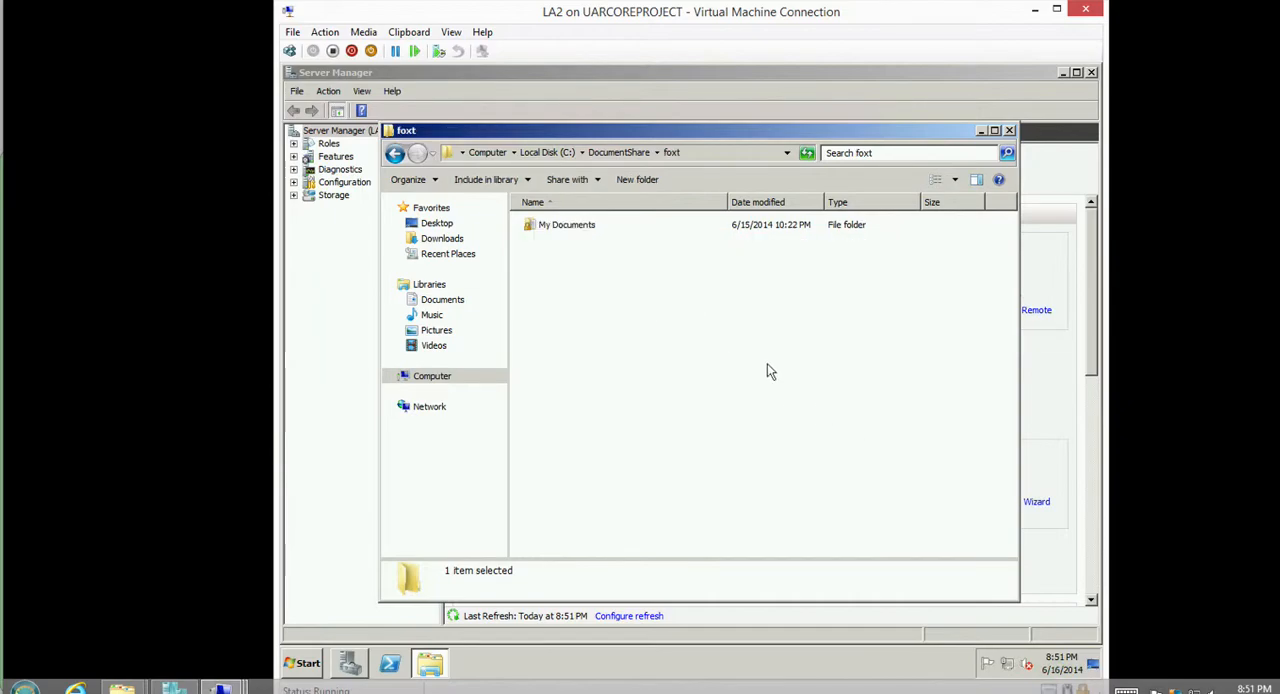
left_click(630, 152)
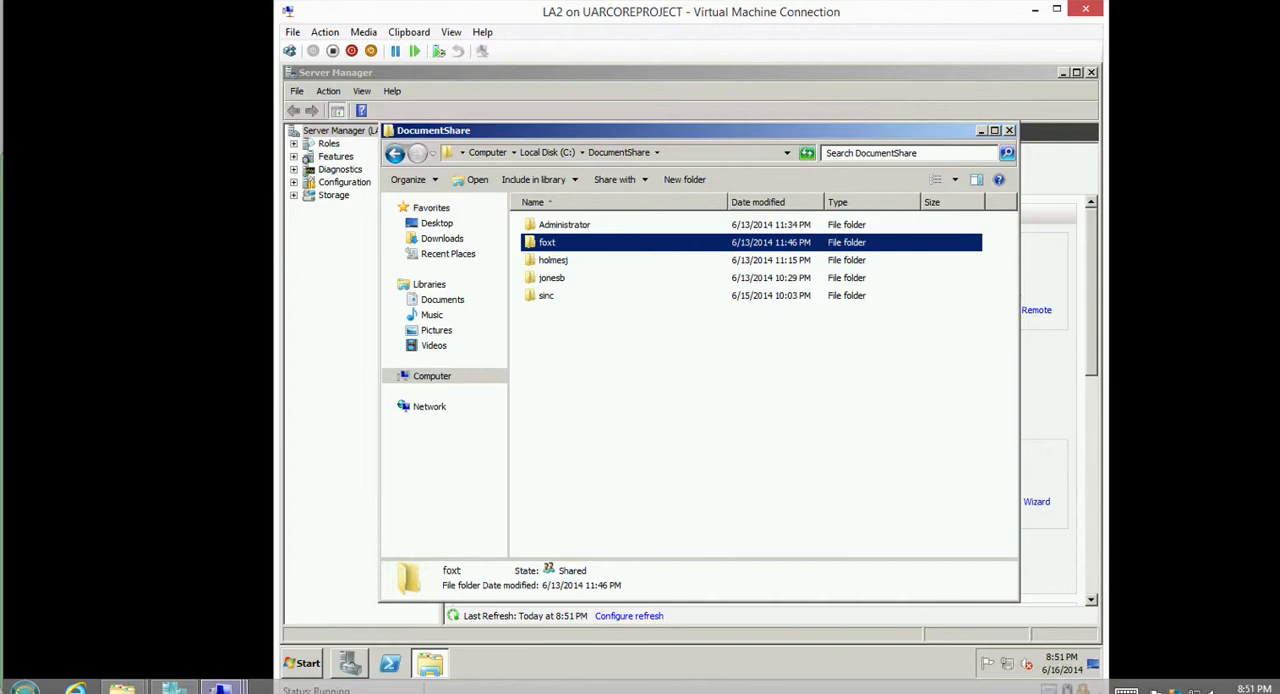
Back on LA1, open the Help Desk administrator's Group Policy Modeling report for FOXWORKSTATION1 and expand all its details.
mouse_move(222, 688)
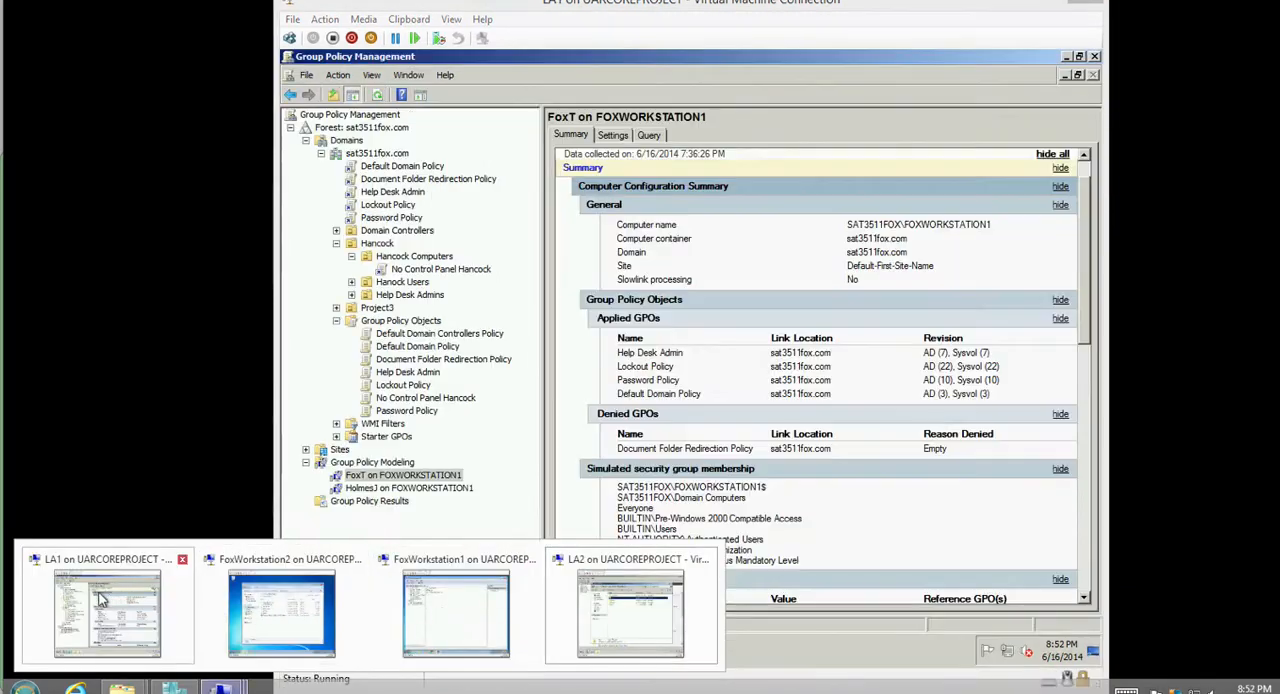
left_click(107, 613)
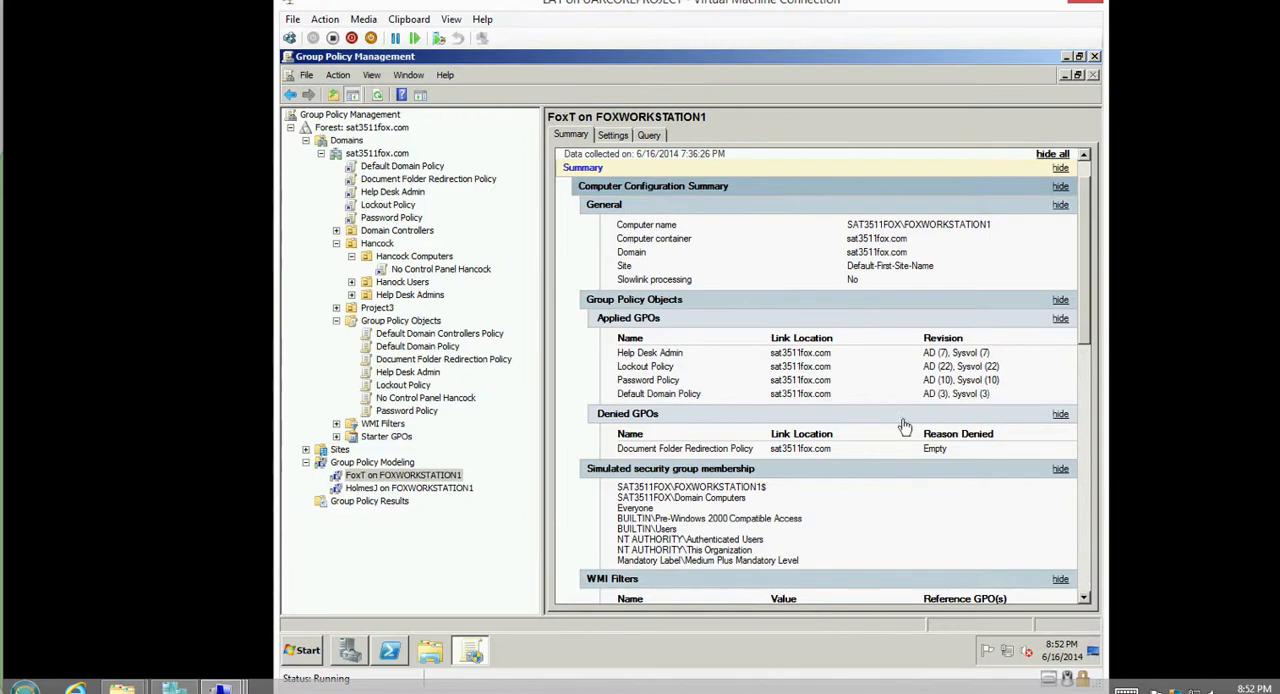
left_click(432, 489)
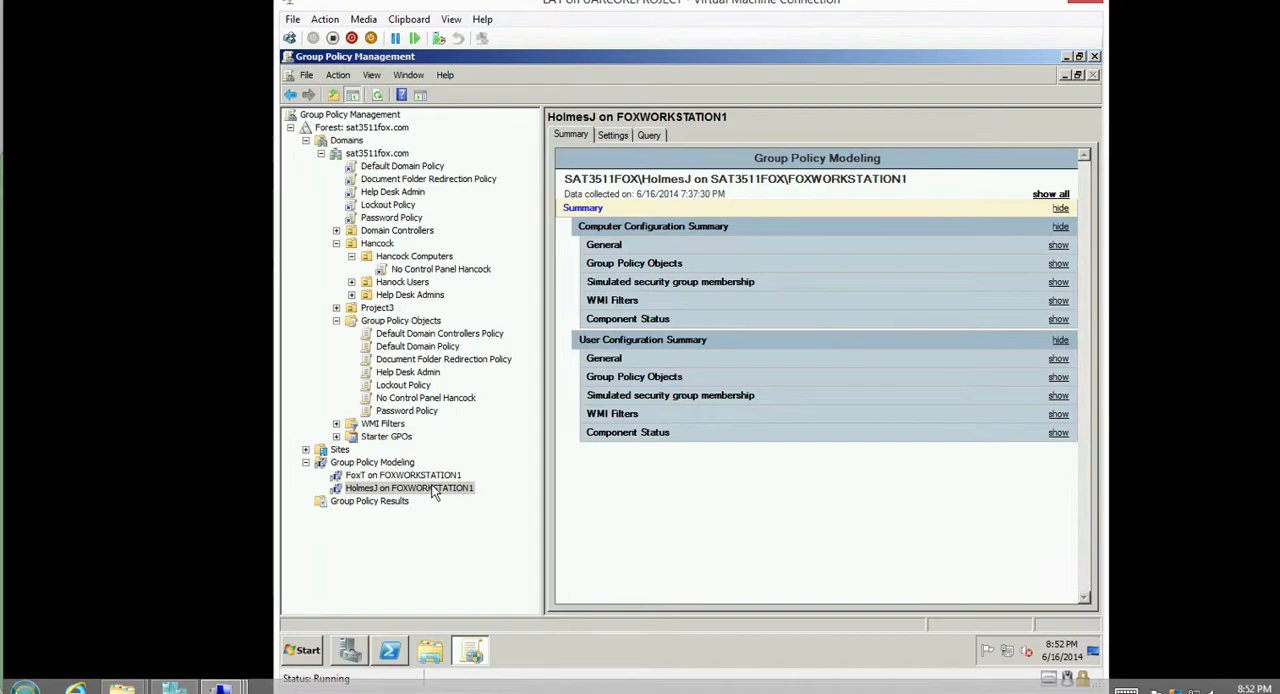
left_click(1050, 194)
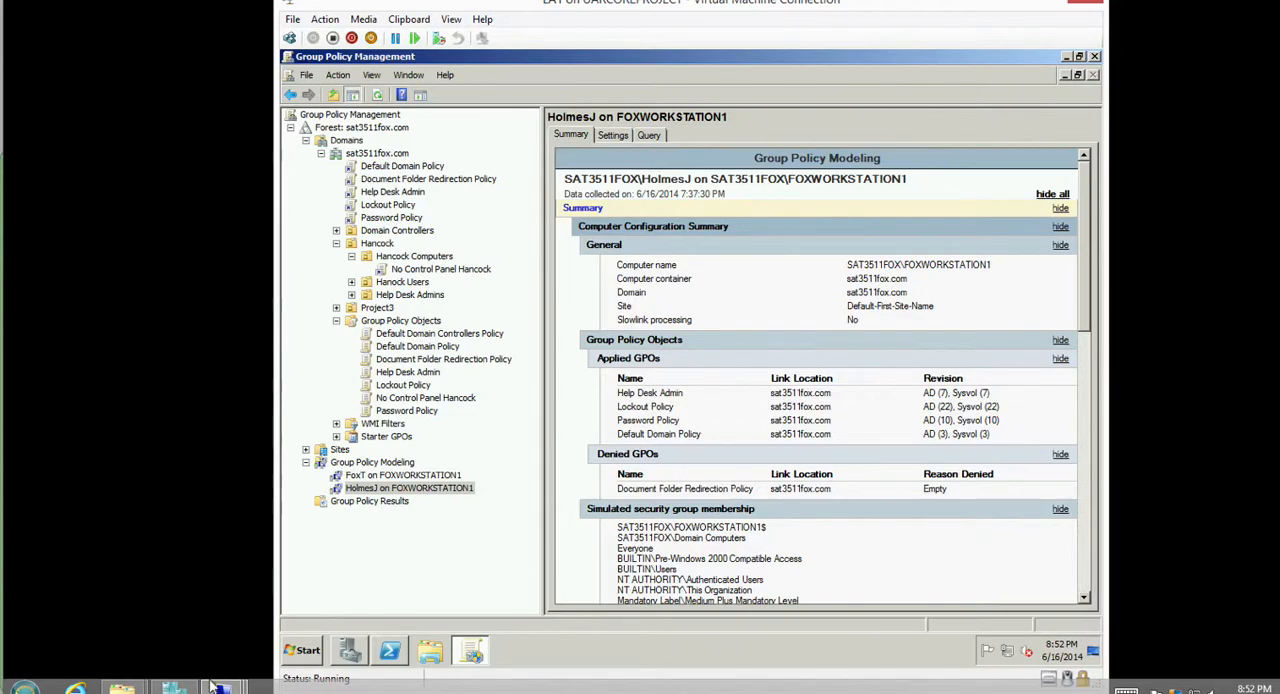
Switch to FoxWorkstation1 and view the logged-on user's Documents library.
mouse_move(221, 687)
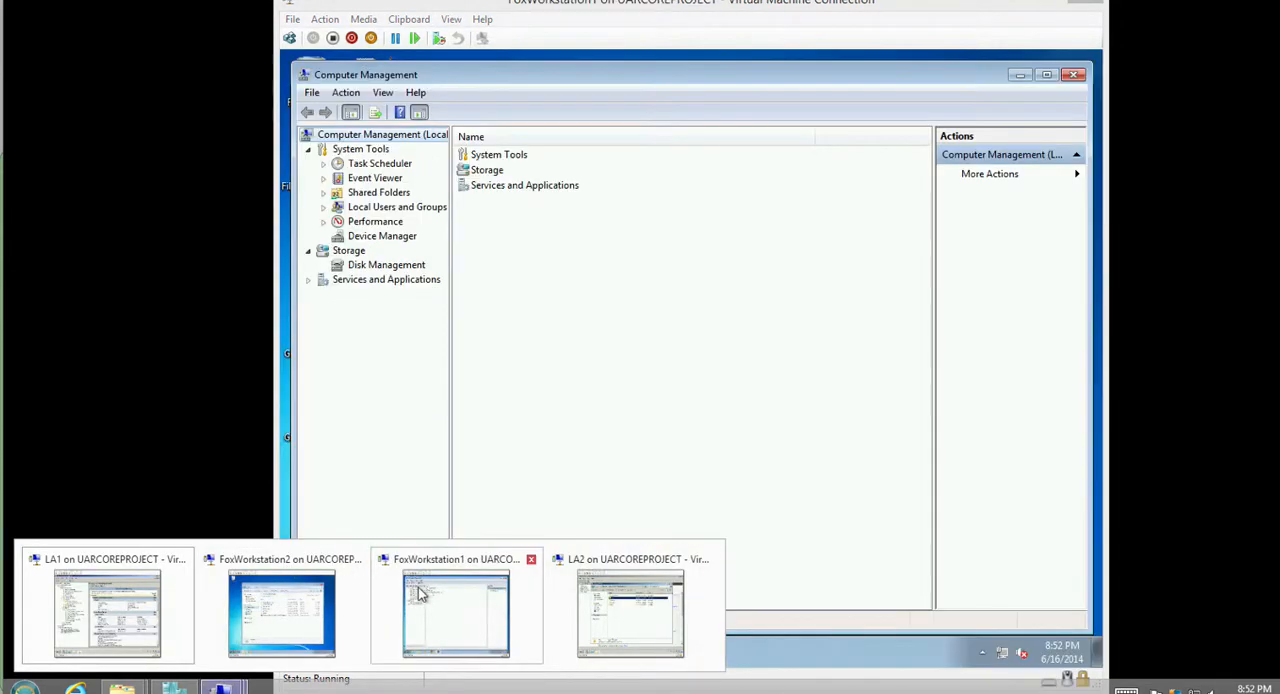
left_click(457, 600)
left_click(404, 648)
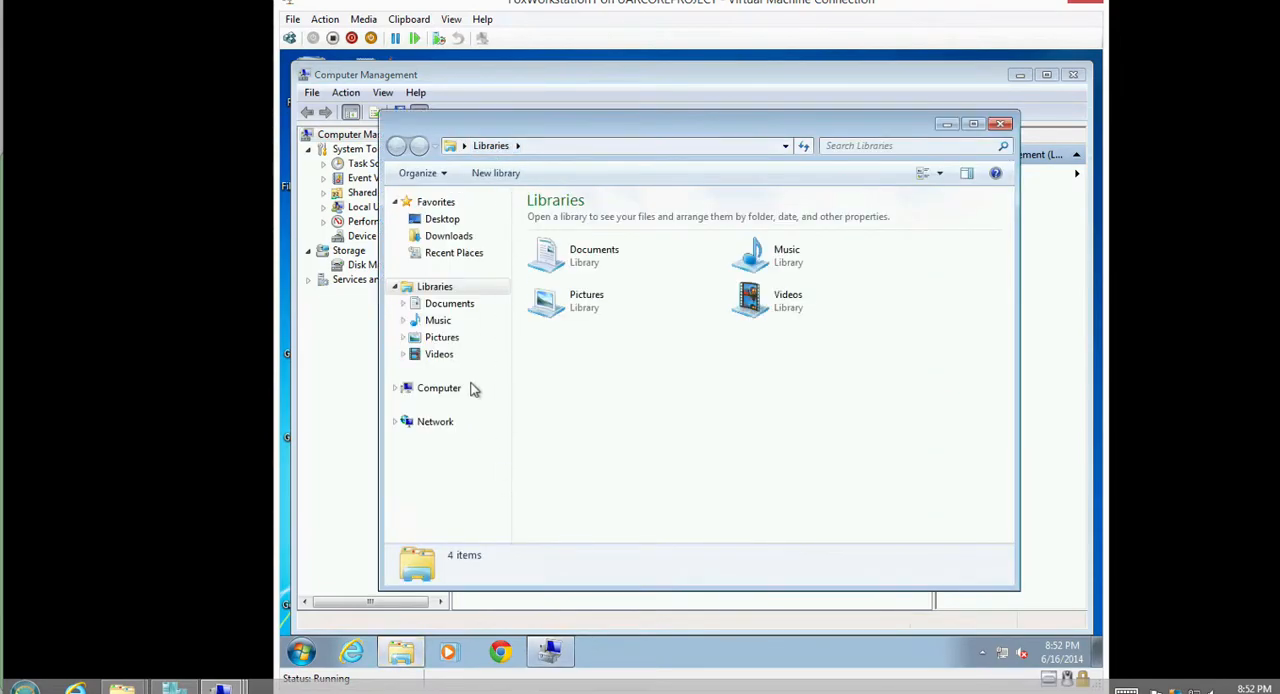
left_click(450, 303)
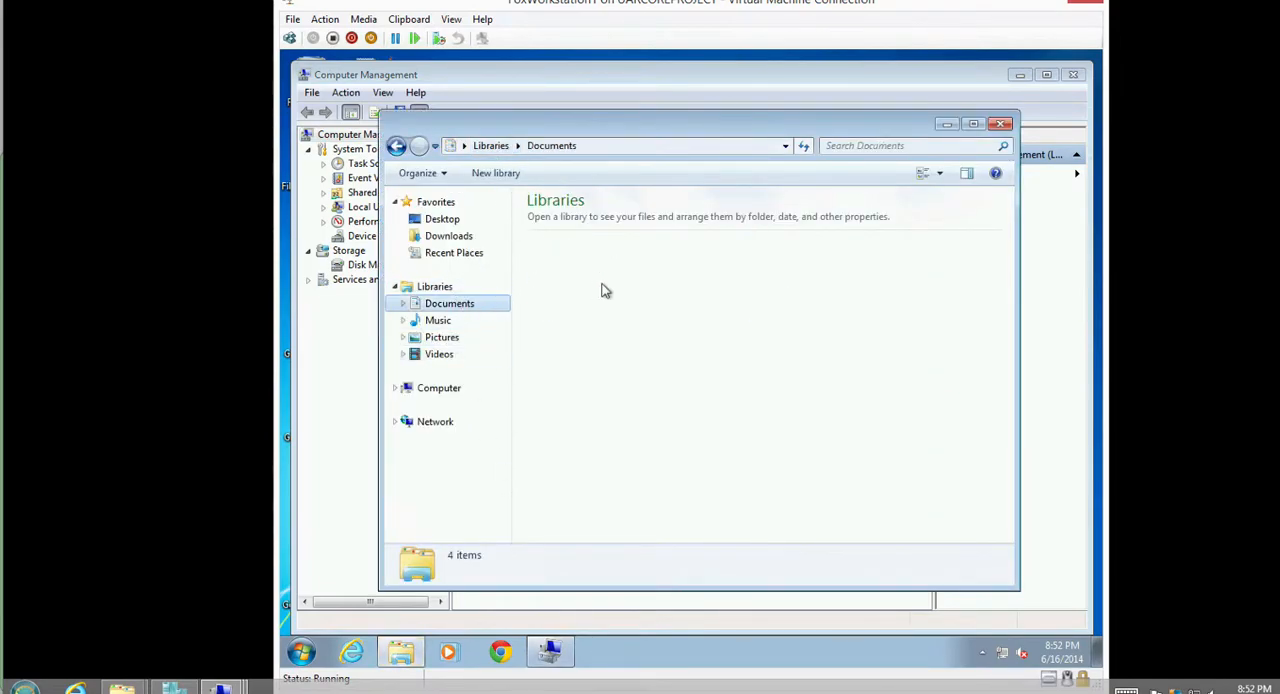
Log off the Help Desk administrator from FoxWorkstation1 and bring up the logon prompt.
left_click(309, 649)
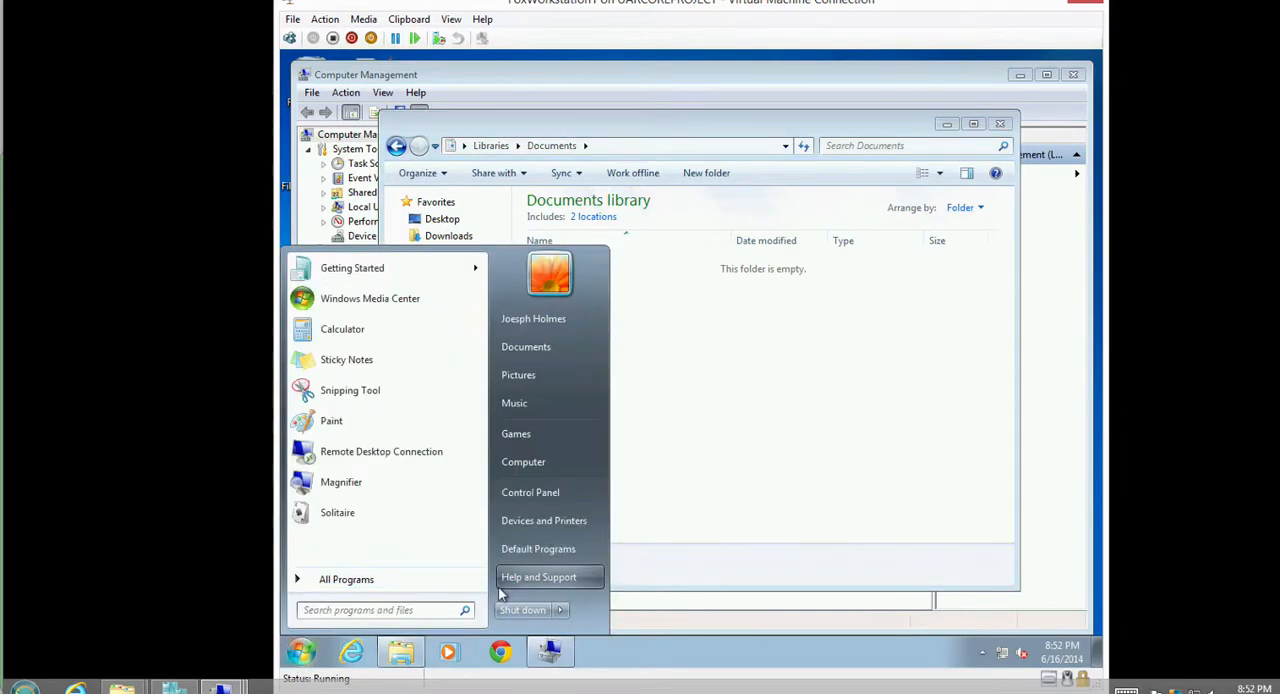
mouse_move(560, 610)
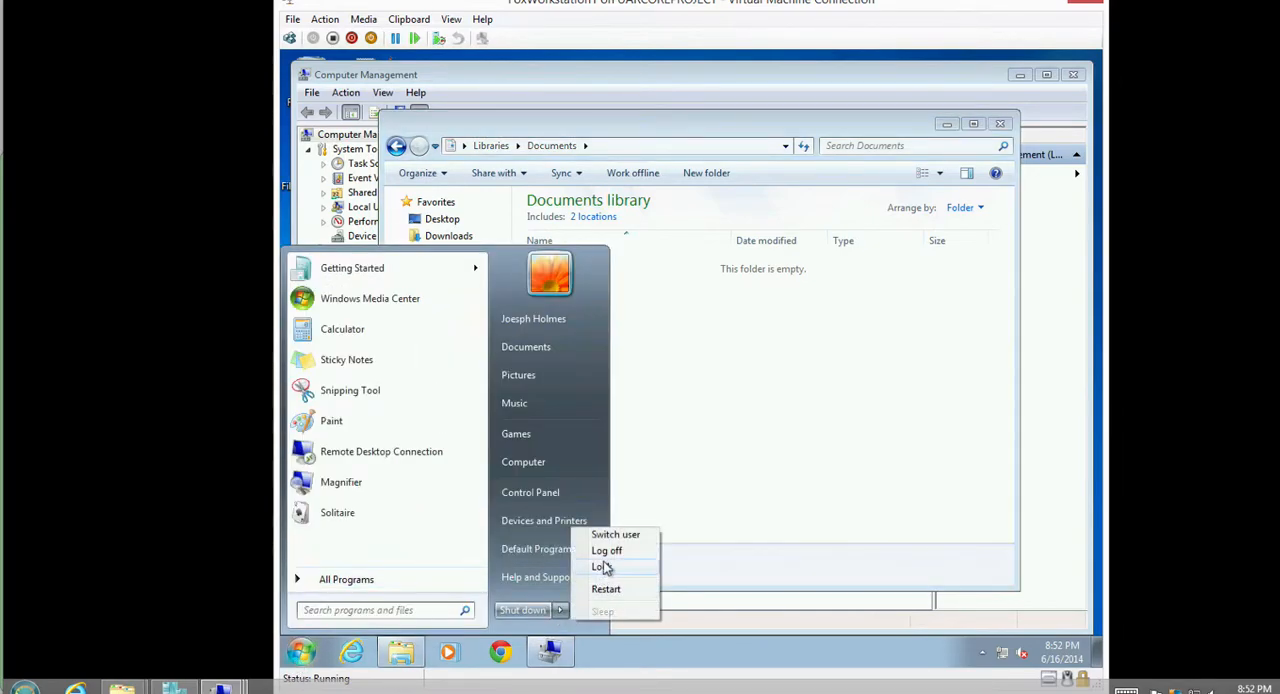
left_click(606, 551)
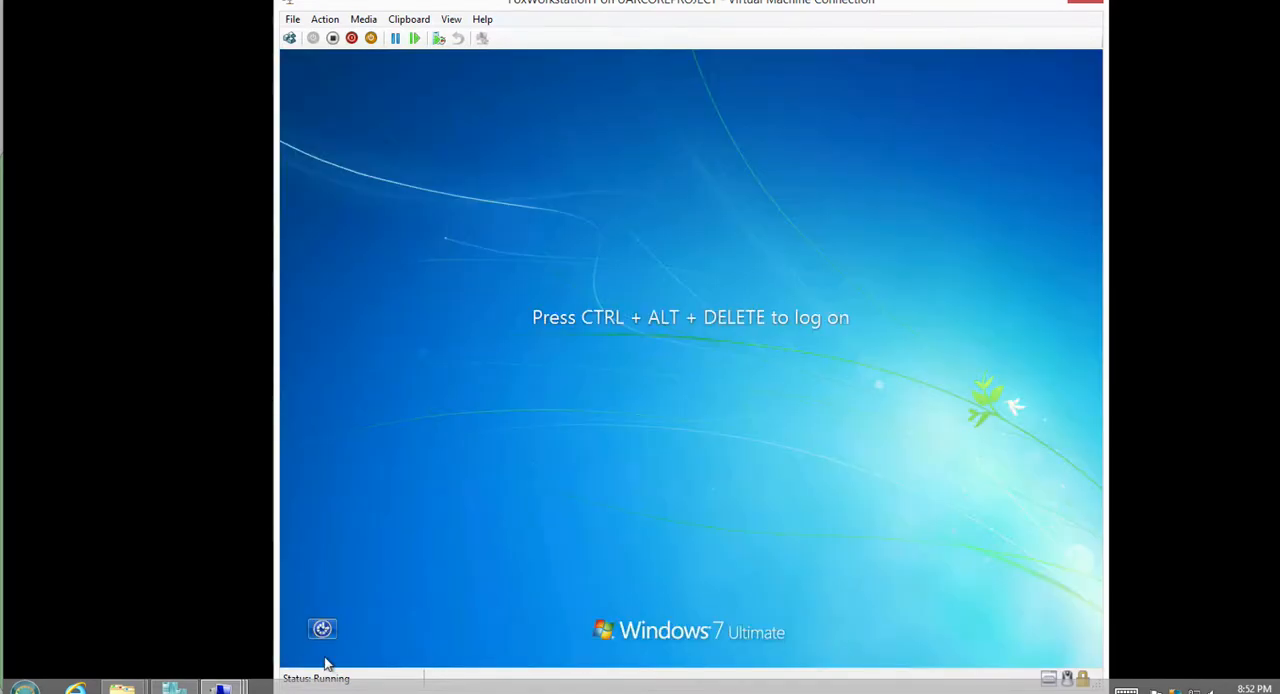
left_click(289, 38)
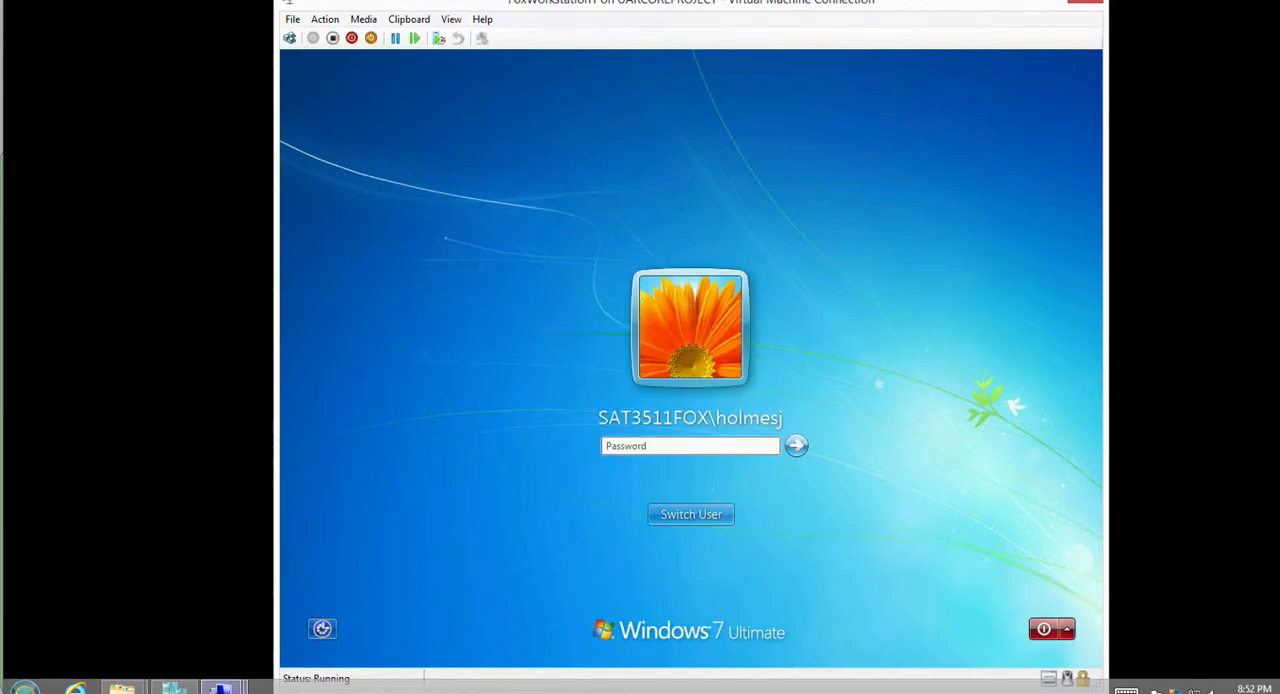
Switch to FoxWorkstation2 by way of LA1 and log off its current user.
left_click(221, 687)
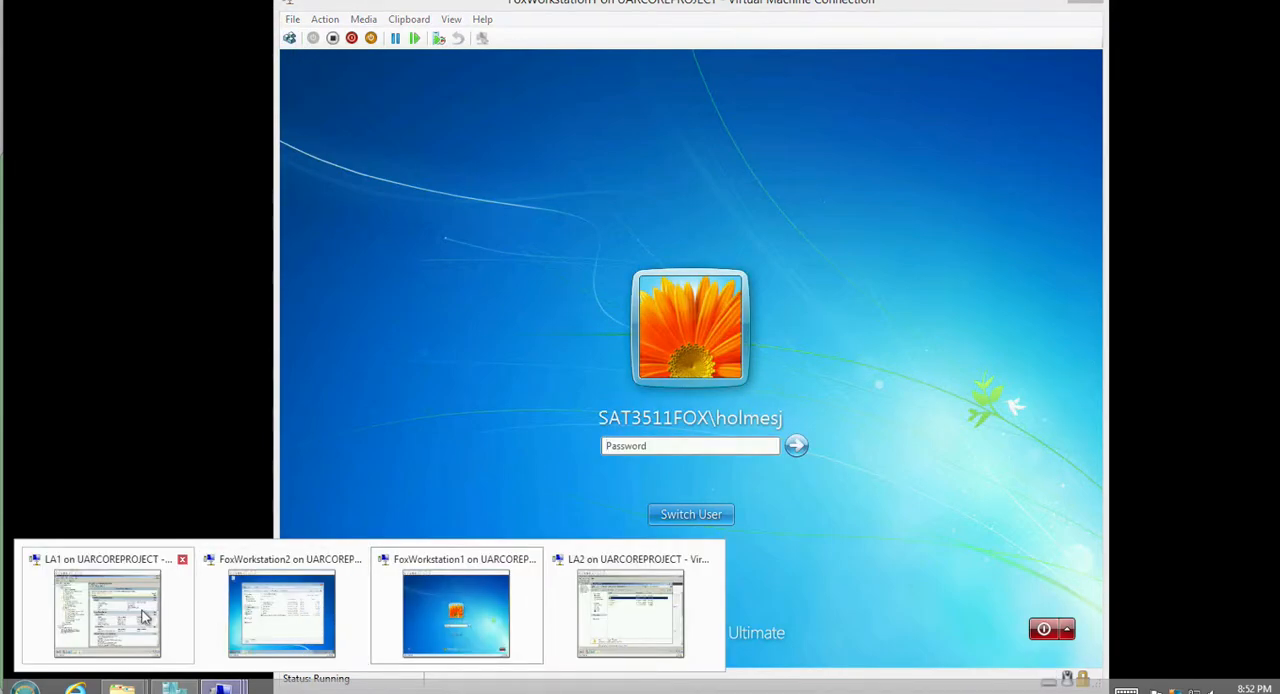
left_click(107, 613)
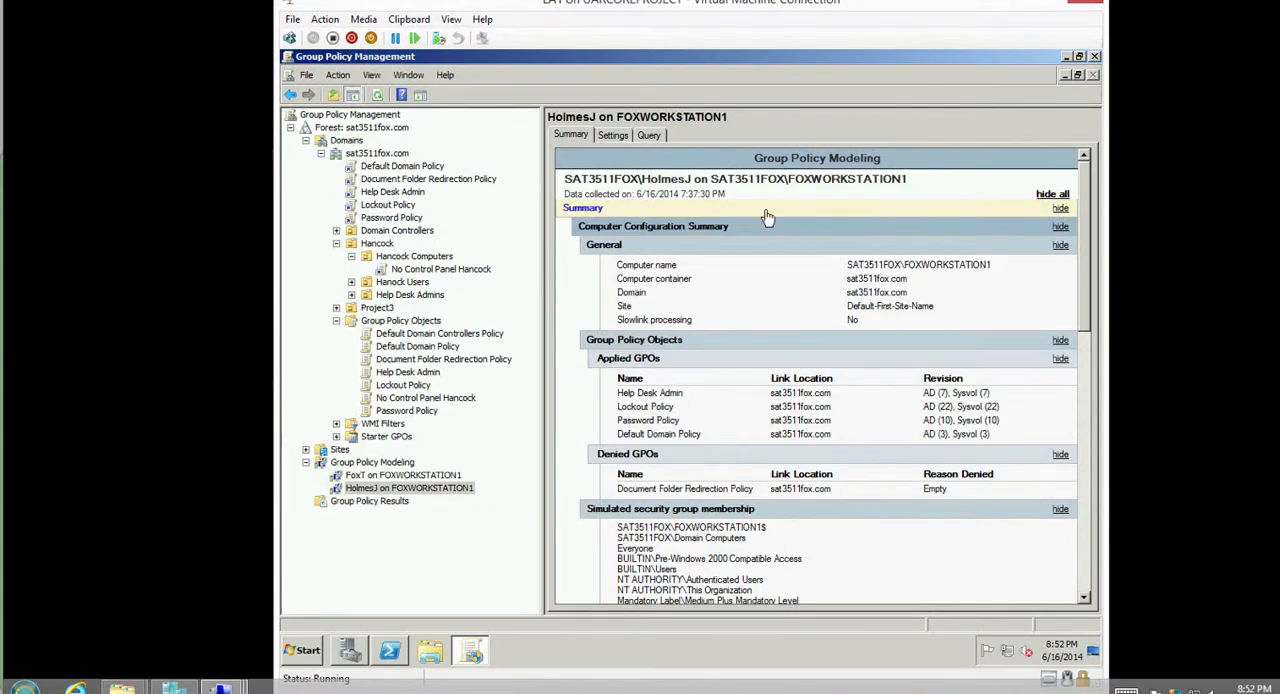
left_click(222, 687)
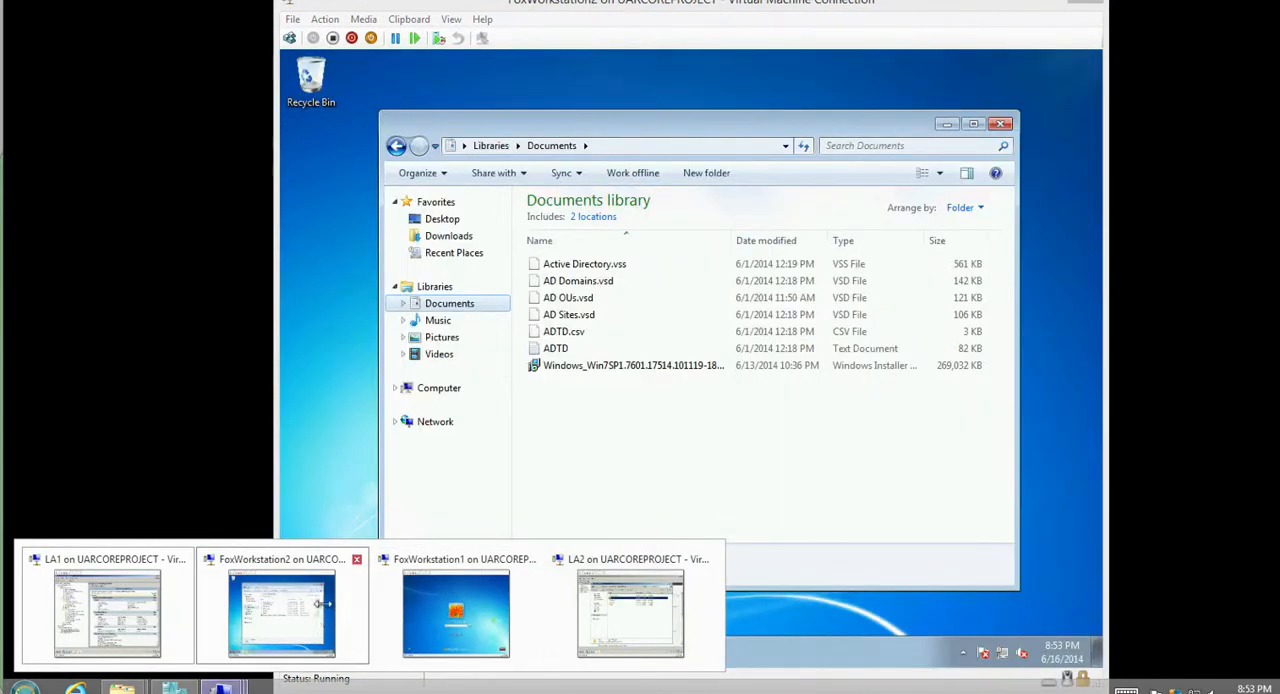
left_click(322, 604)
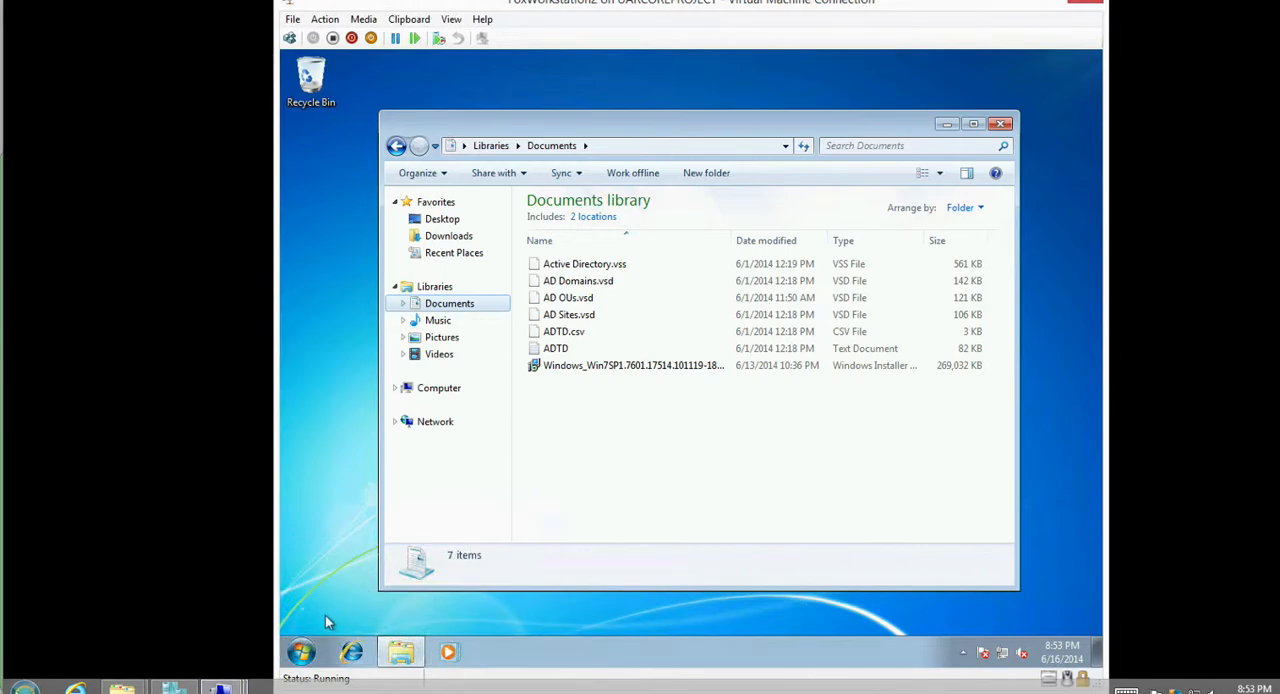
left_click(305, 652)
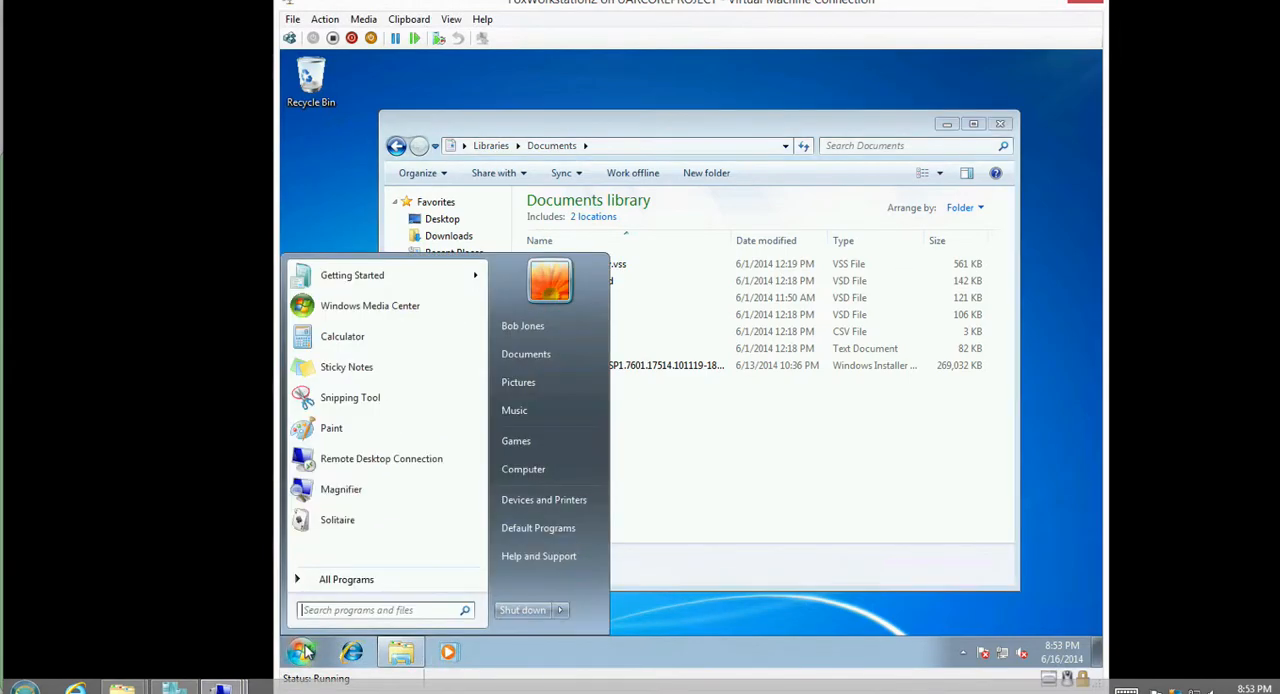
mouse_move(562, 614)
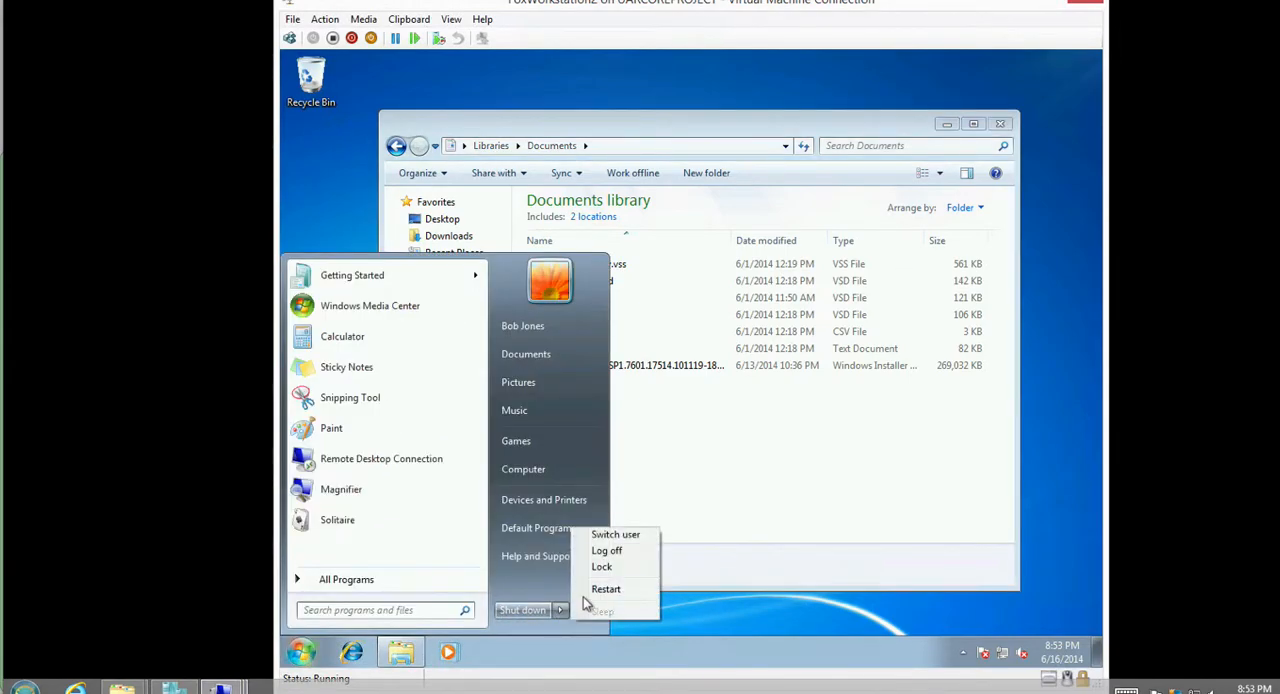
left_click(622, 556)
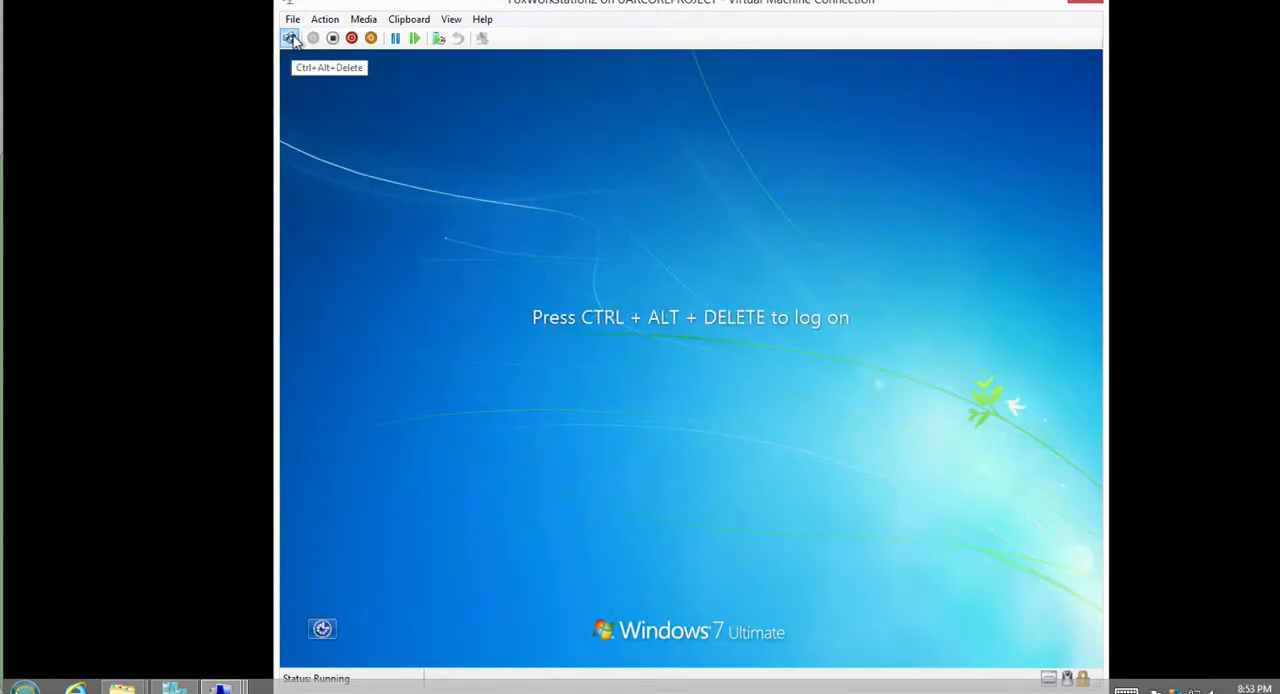
Log on to FoxWorkstation2 as another user with the Help Desk administrator's domain account, entering its user name and password.
left_click(290, 38)
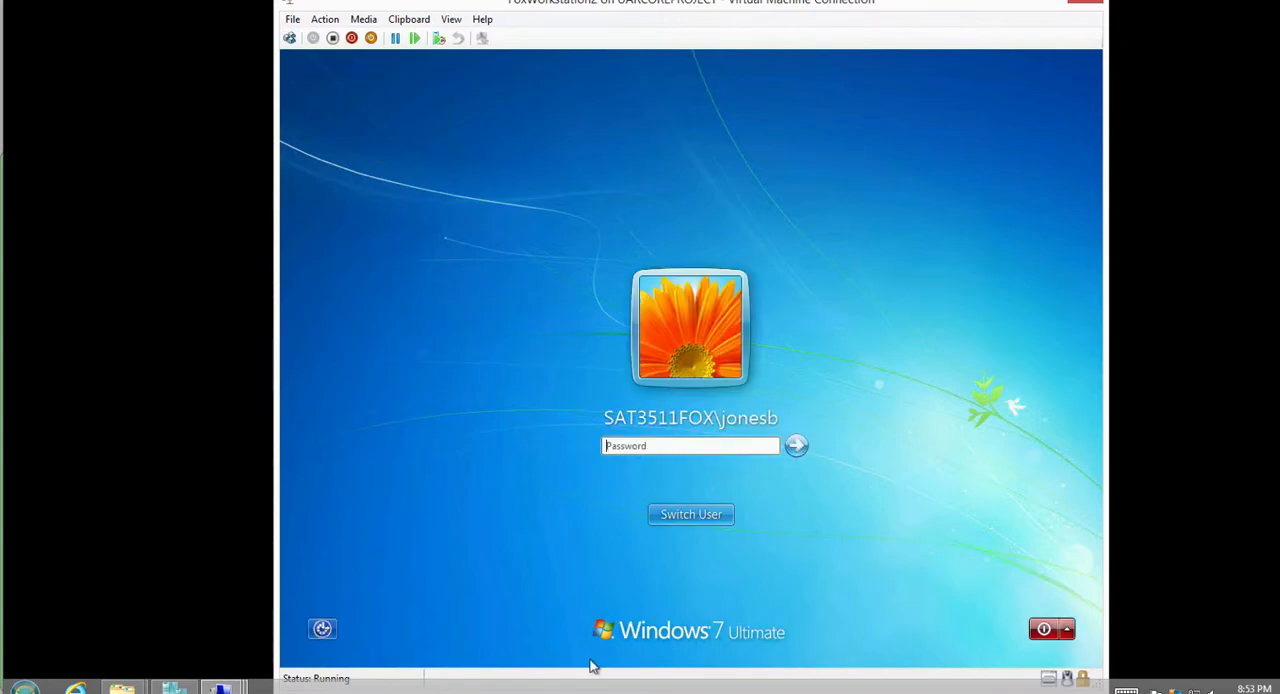
left_click(665, 511)
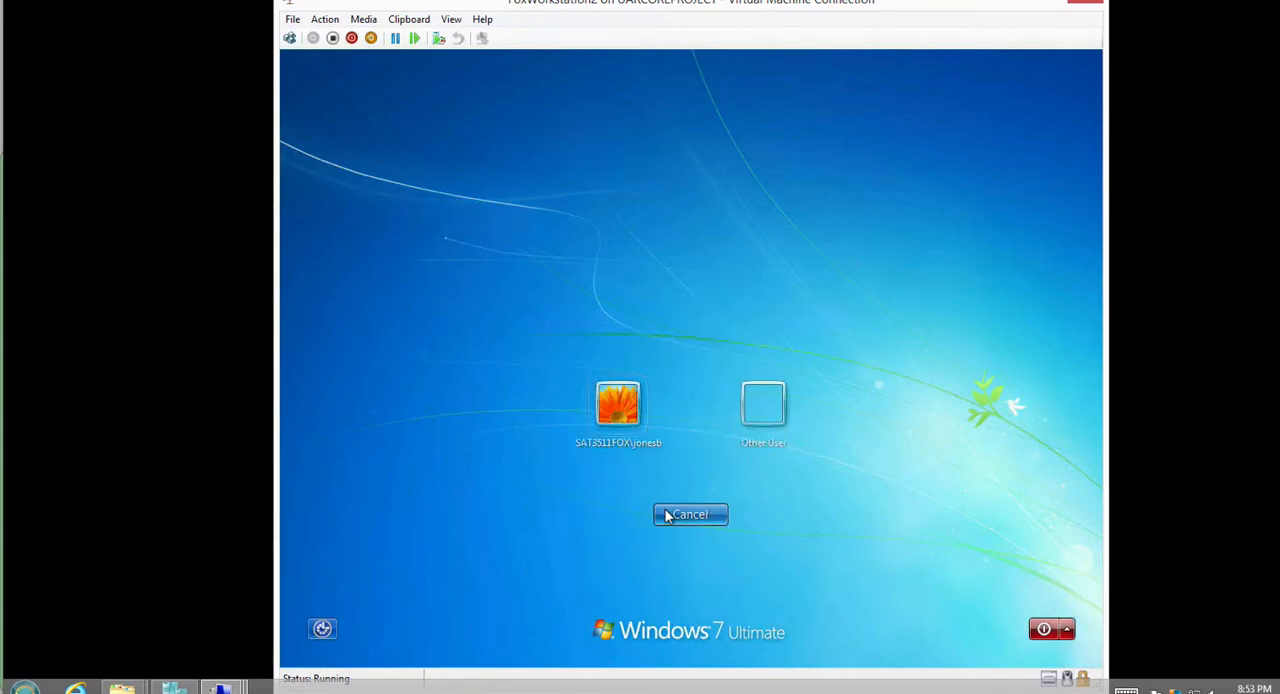
left_click(768, 423)
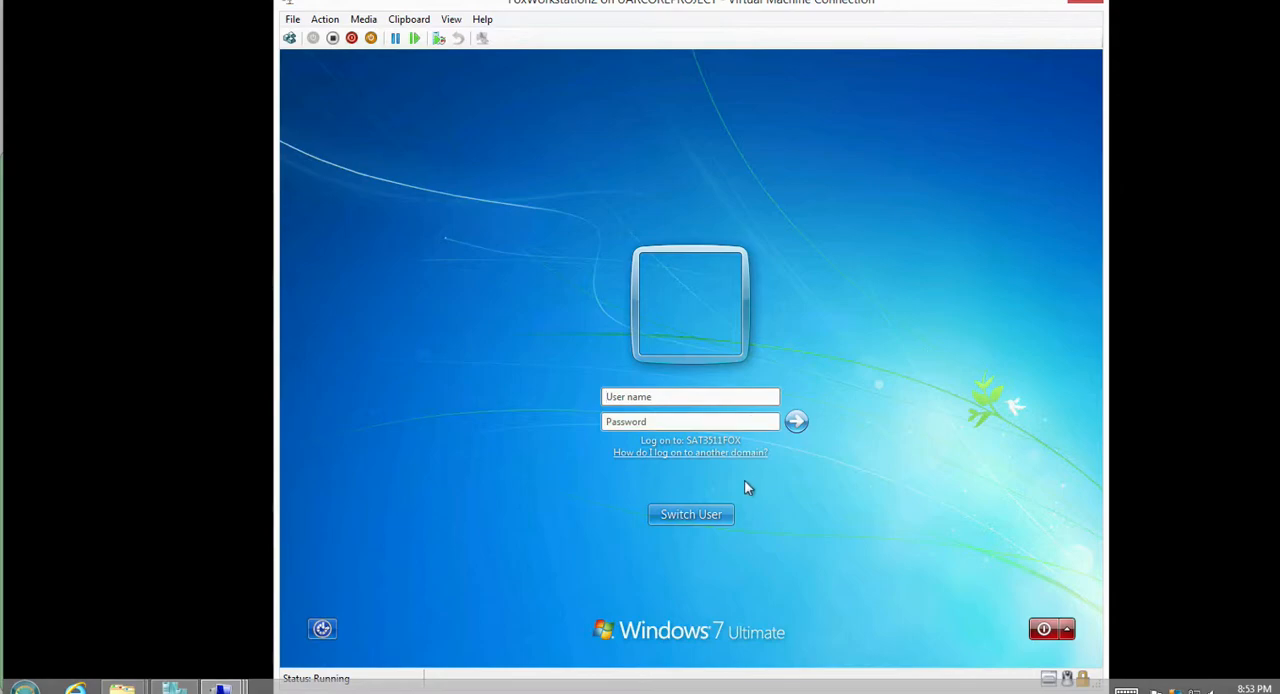
type("holmesPa")
key("Return")
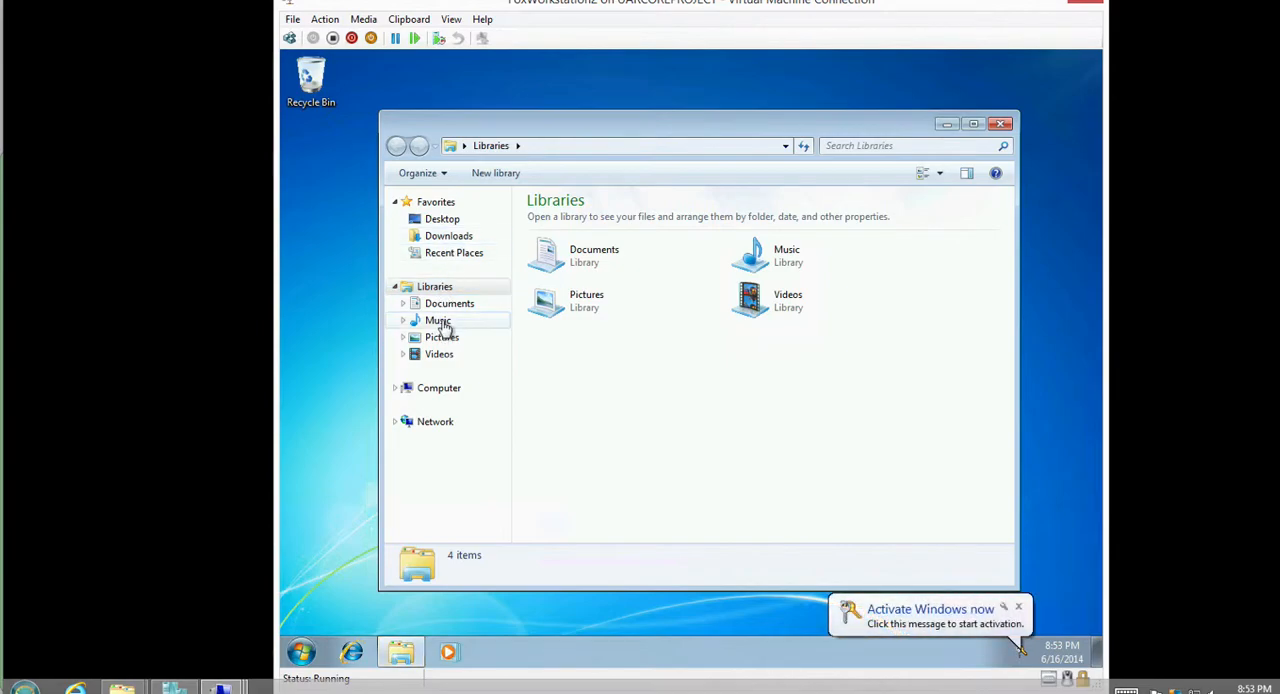
Create a text document named test123 in the Documents library on FoxWorkstation2.
left_click(446, 304)
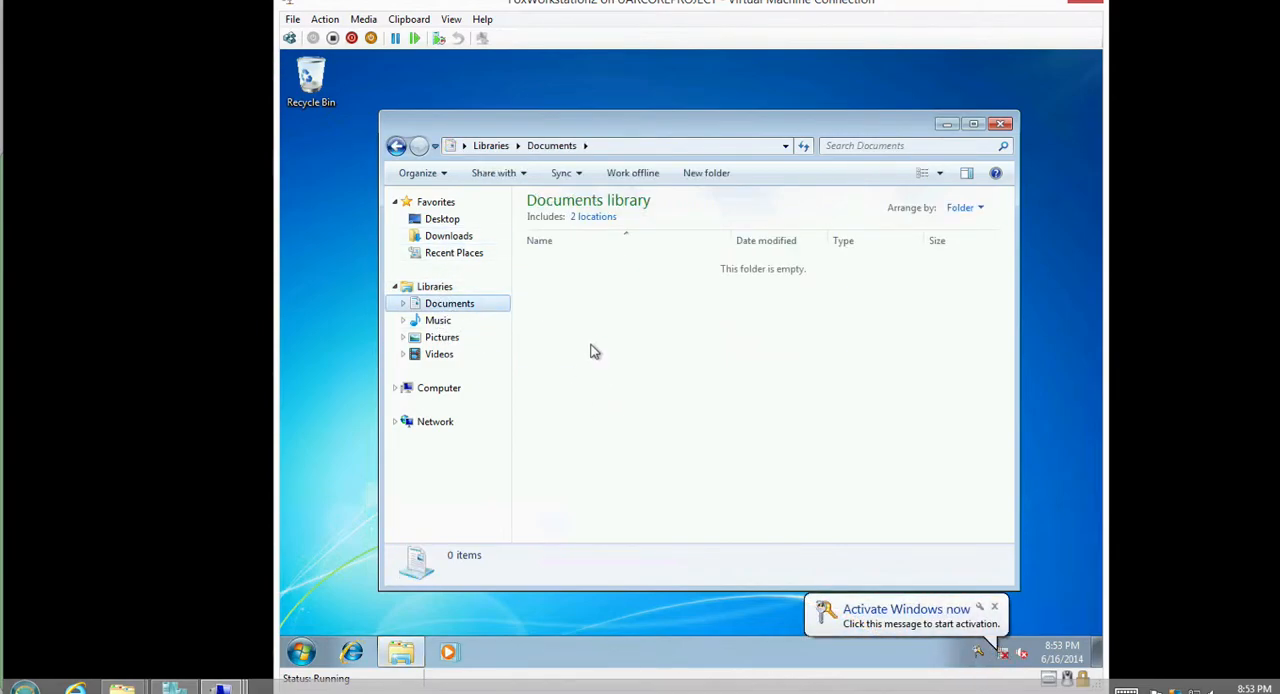
left_click(993, 607)
right_click(713, 384)
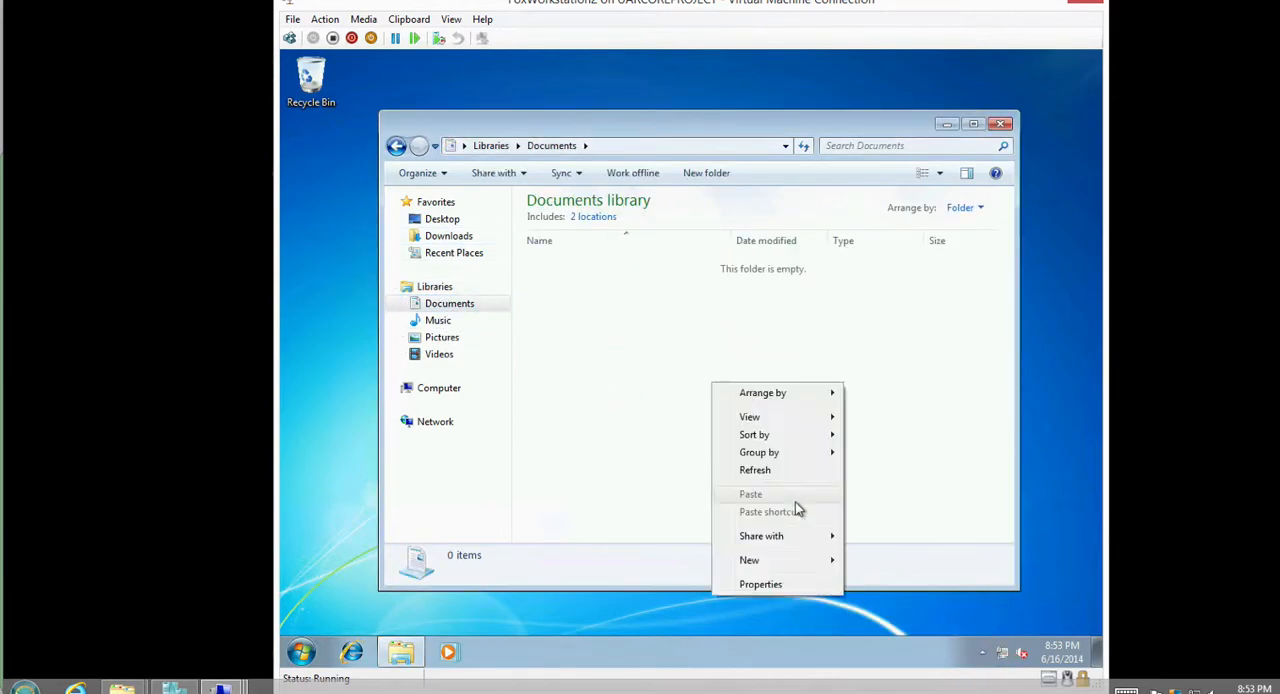
mouse_move(757, 563)
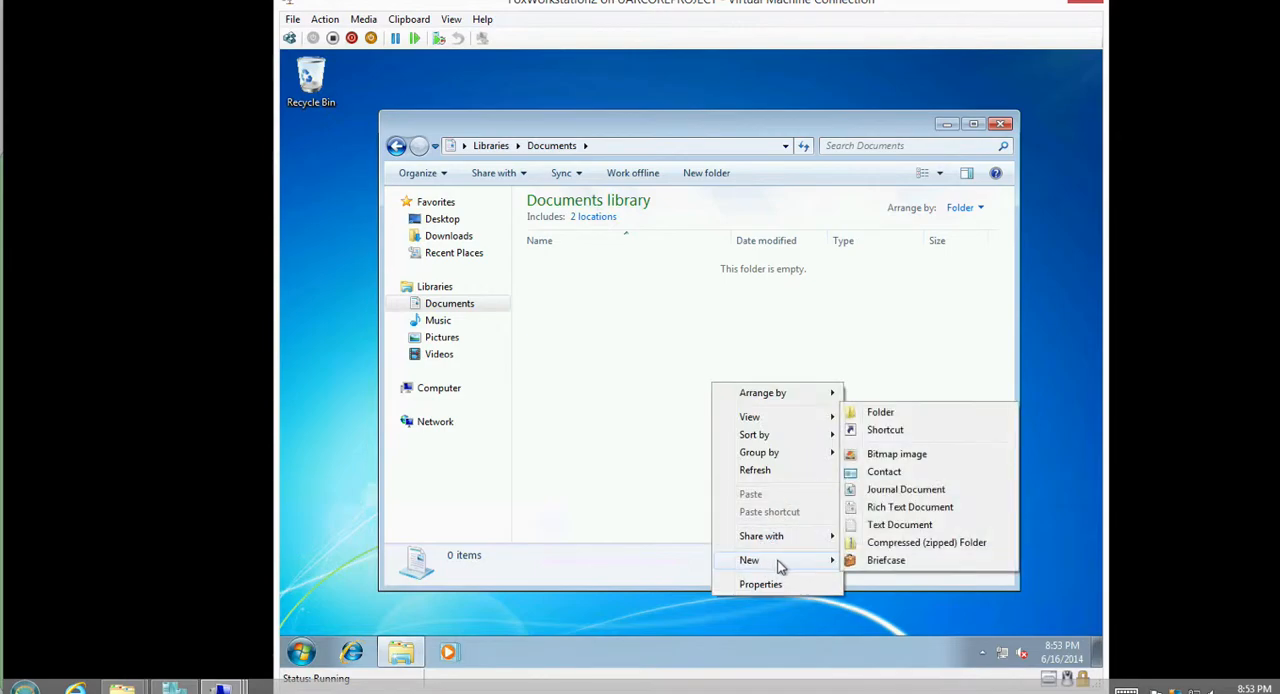
left_click(905, 532)
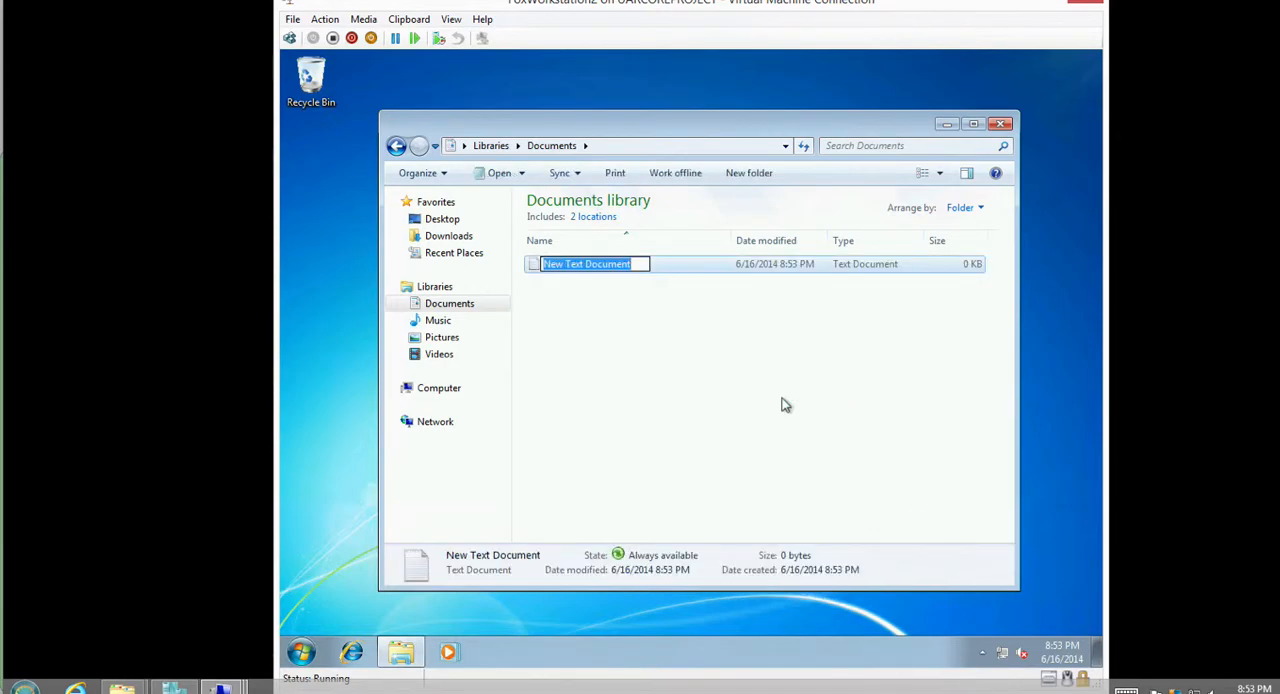
type("test")
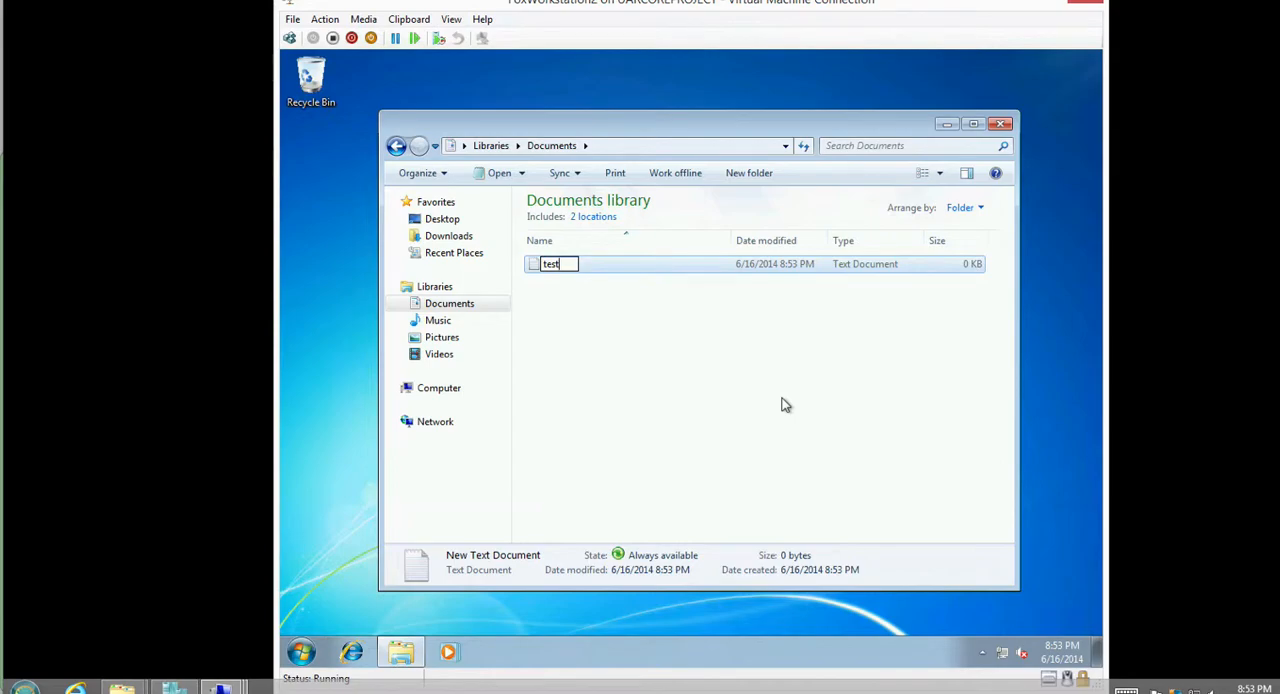
type("123")
key("Return")
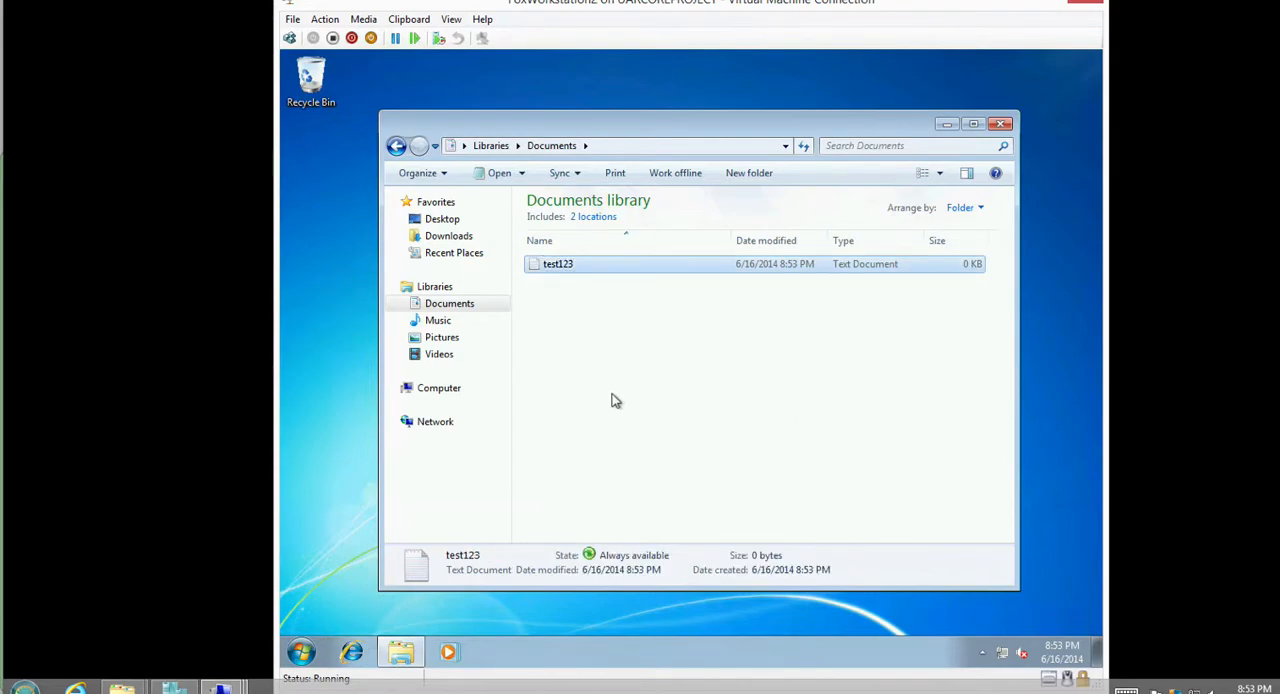
Log off the current user from FoxWorkstation2.
left_click(301, 652)
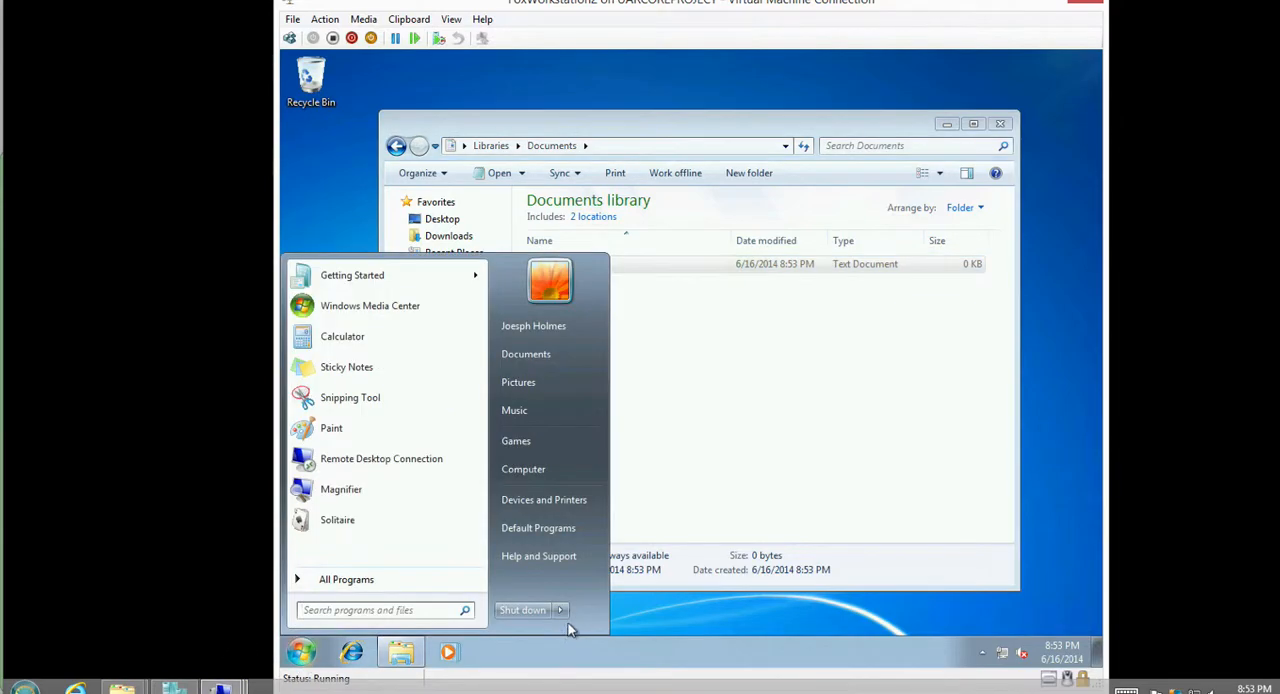
left_click(561, 610)
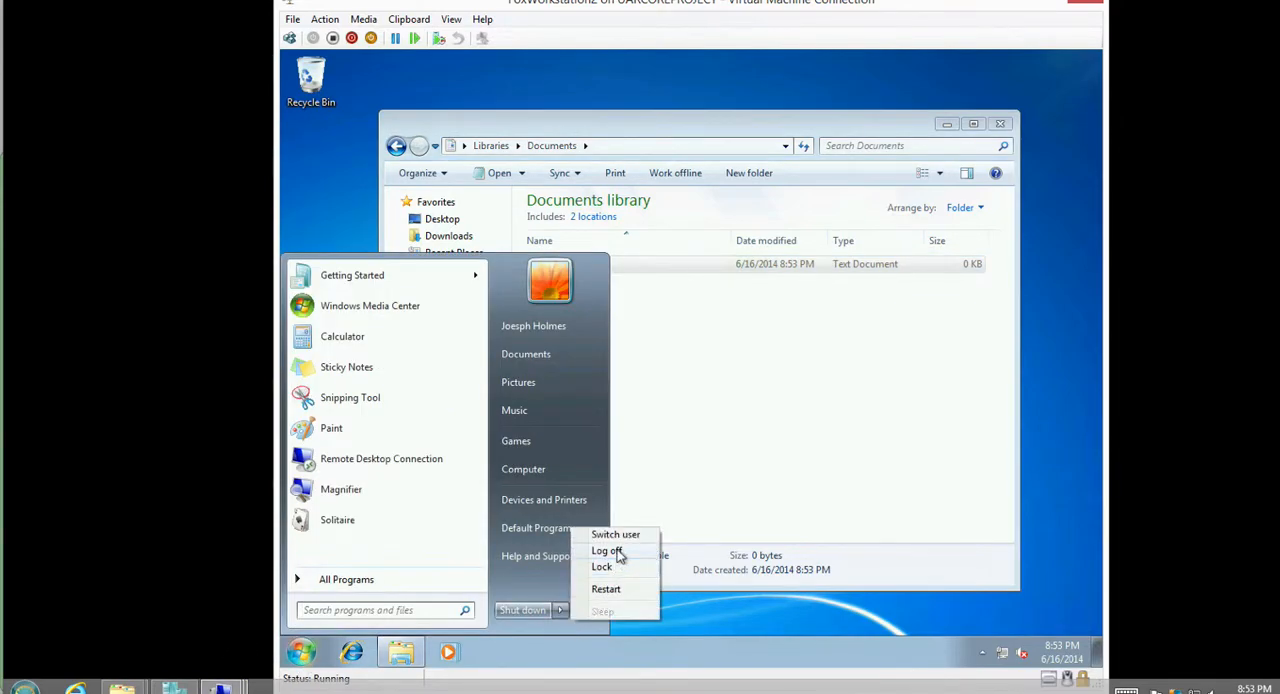
left_click(607, 551)
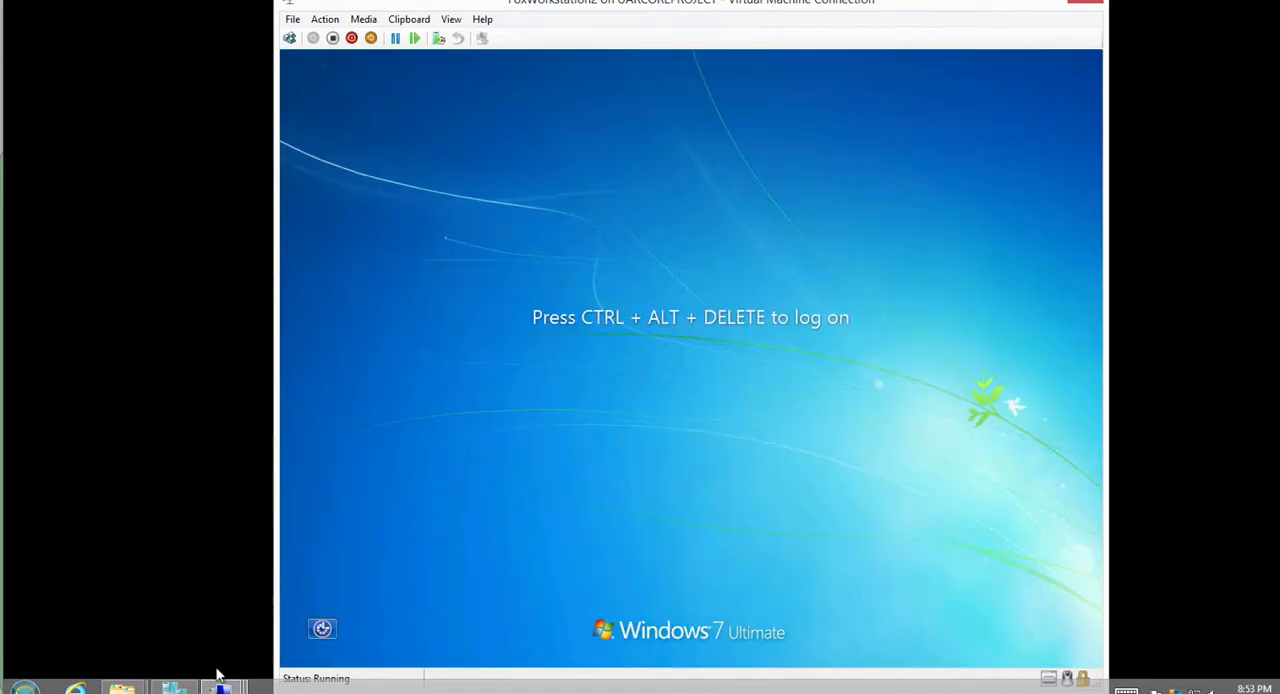
Switch to FoxWorkstation1 and log on with the displayed domain account by entering its password.
mouse_move(220, 680)
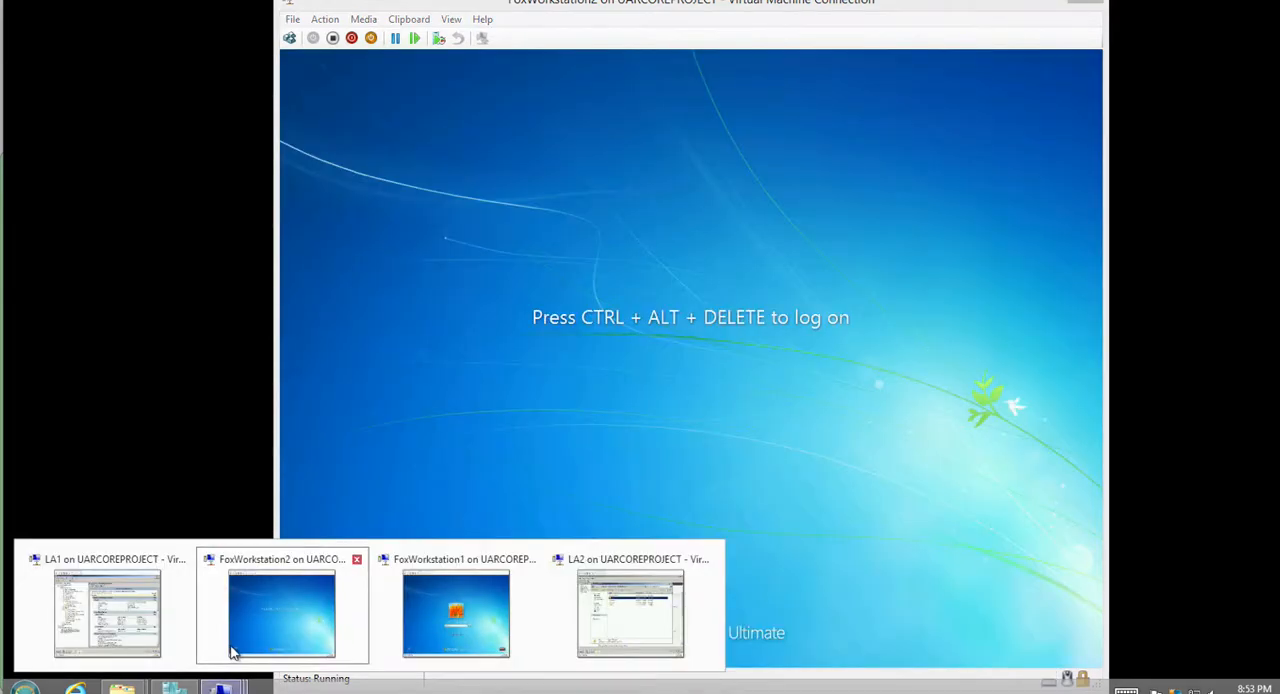
left_click(436, 603)
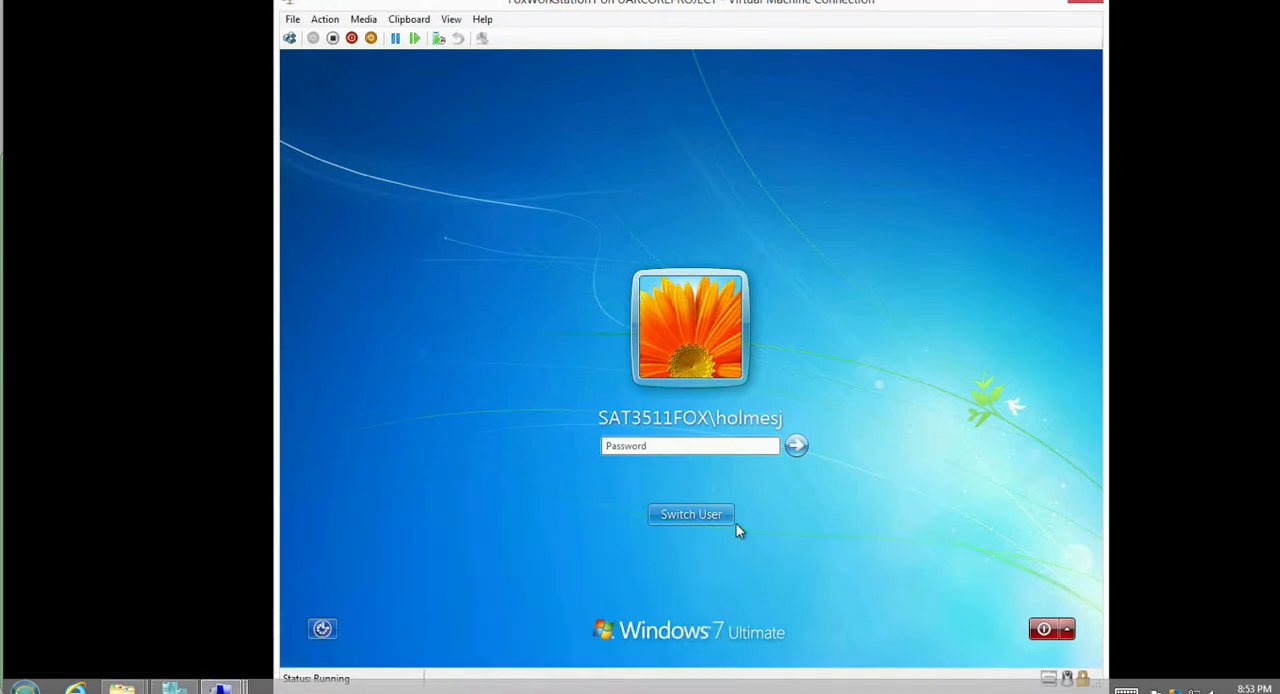
type("****")
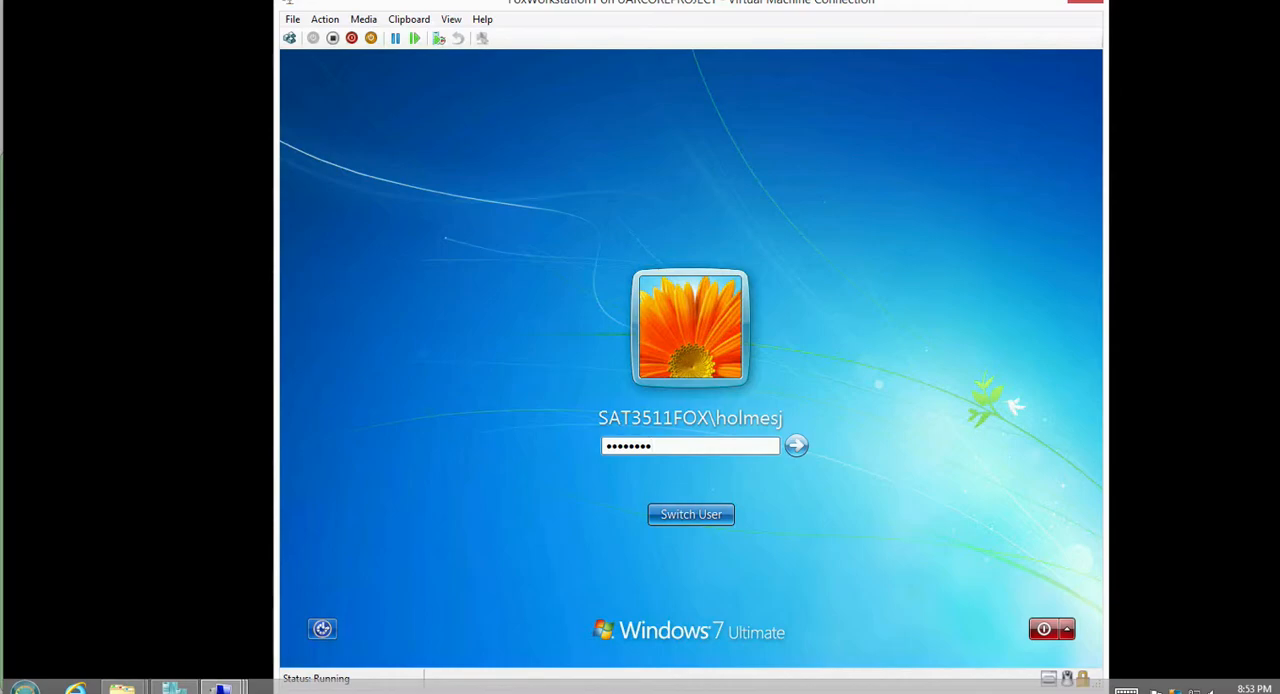
type("****")
key("Return")
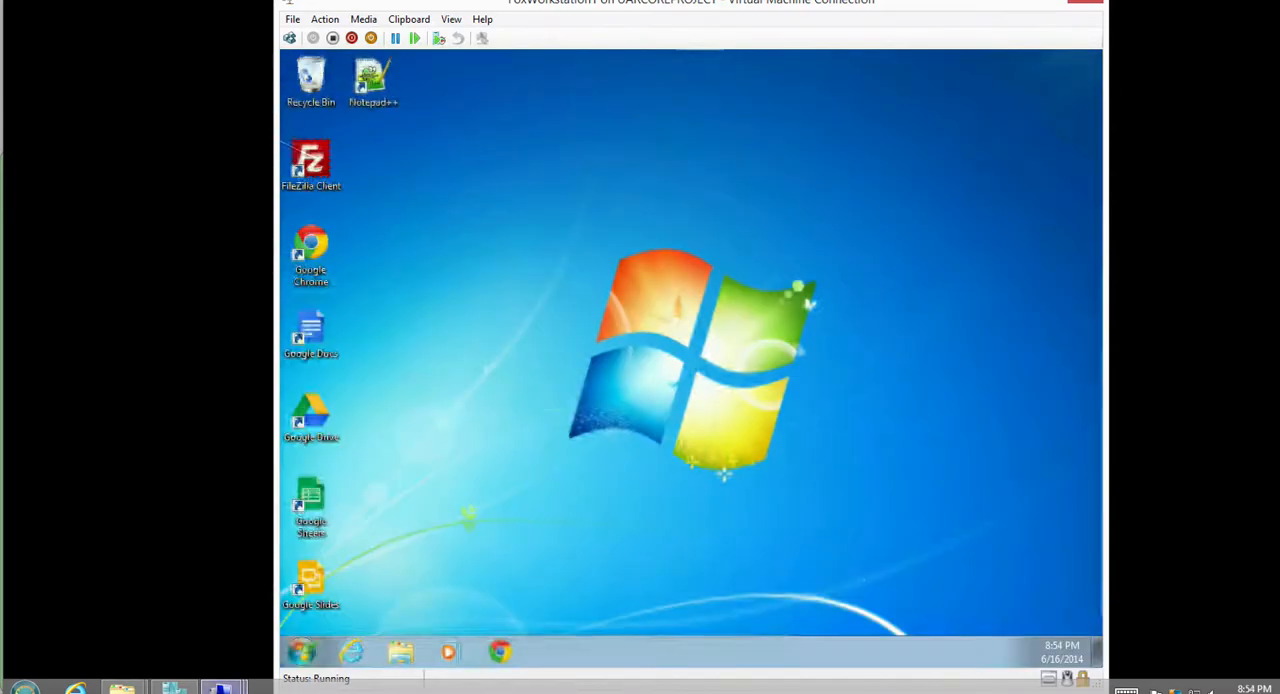
View the Documents library on FoxWorkstation1 to check for the redirected test123 file.
left_click(222, 689)
left_click(456, 610)
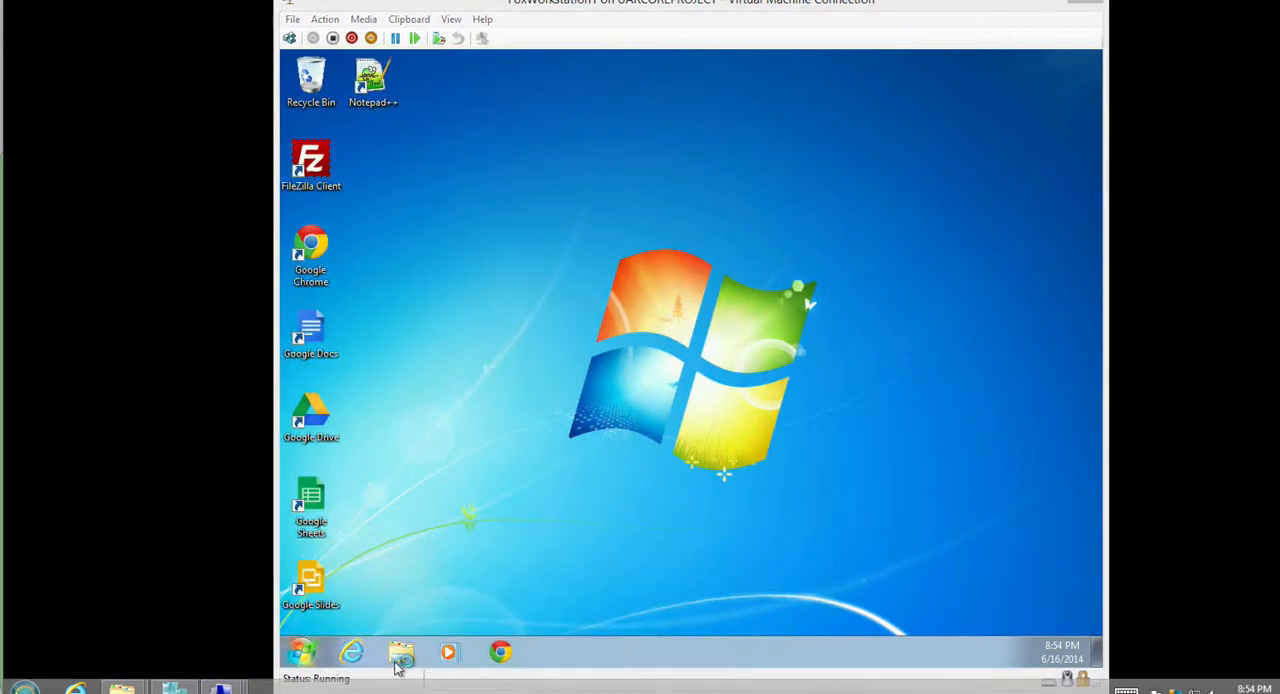
left_click(400, 652)
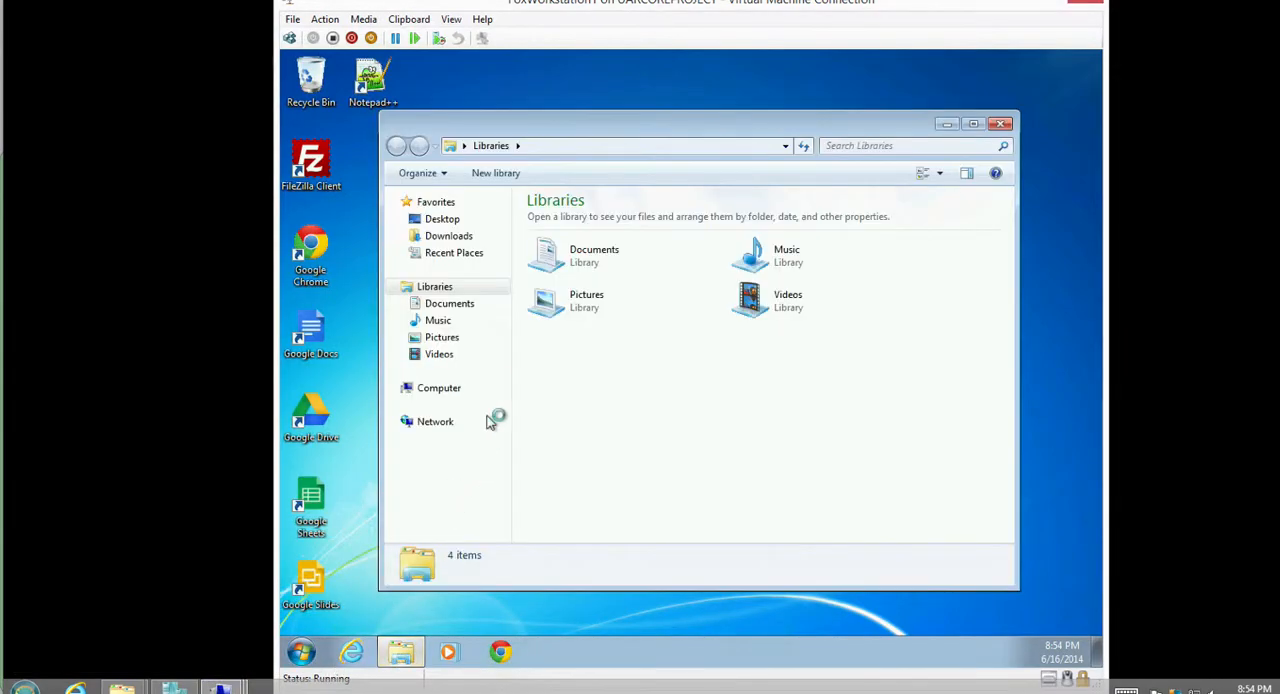
left_click(455, 305)
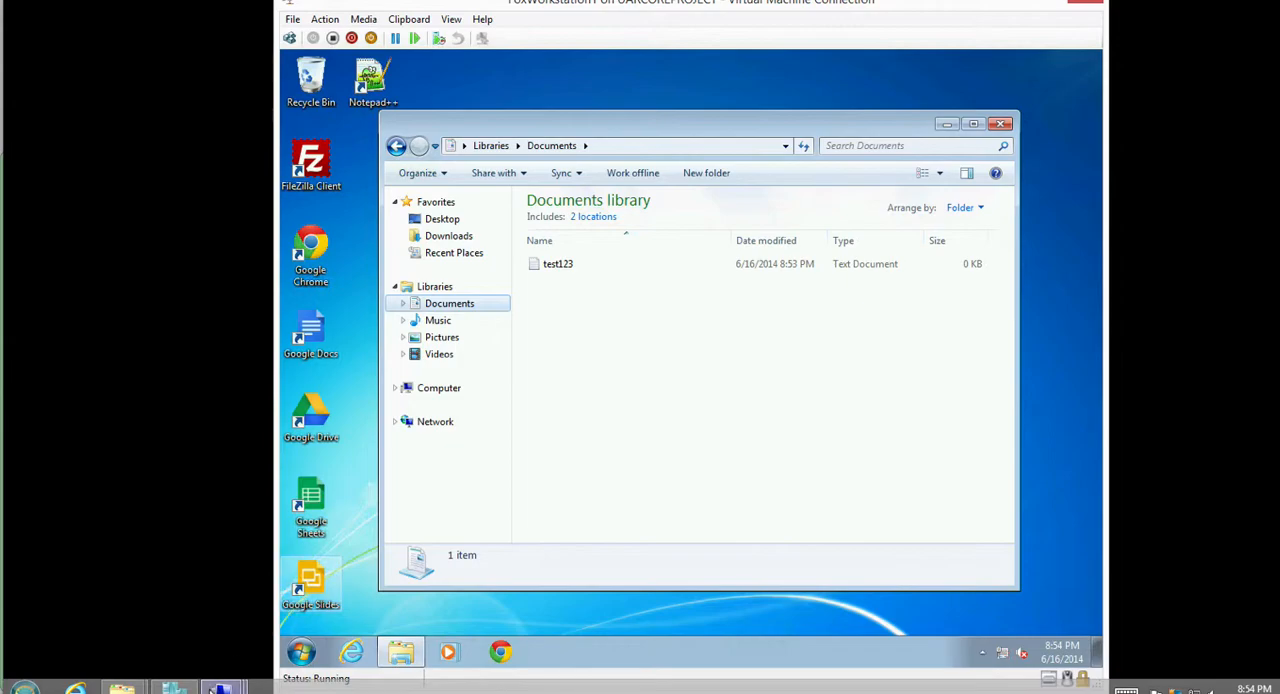
Switch back to FoxWorkstation2 and log on with the same domain account by entering its password.
mouse_move(222, 689)
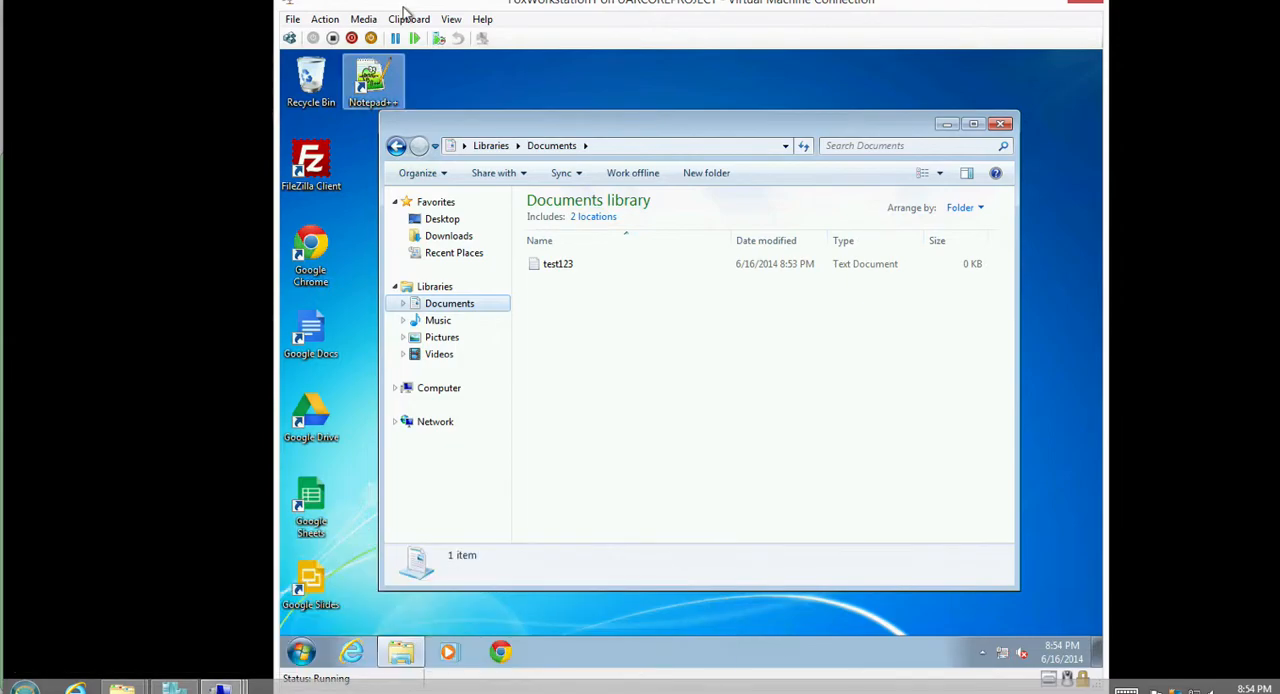
left_click_drag(403, 10, 406, 24)
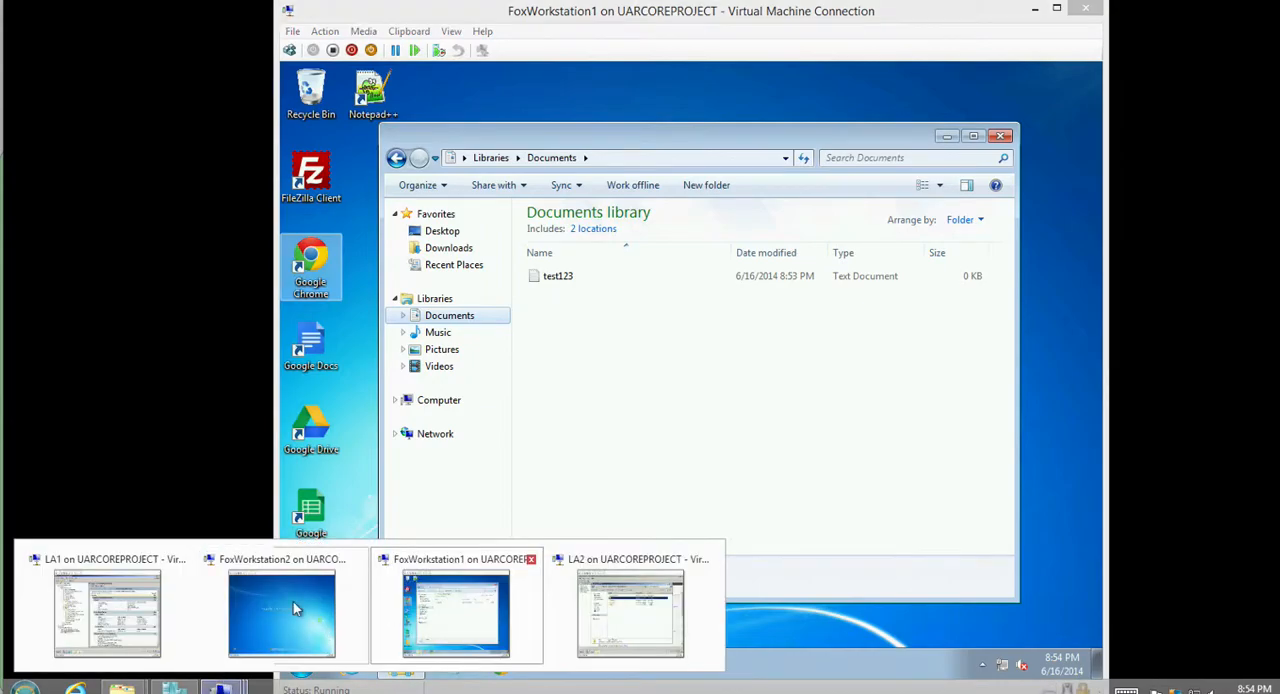
left_click(420, 615)
left_click(289, 38)
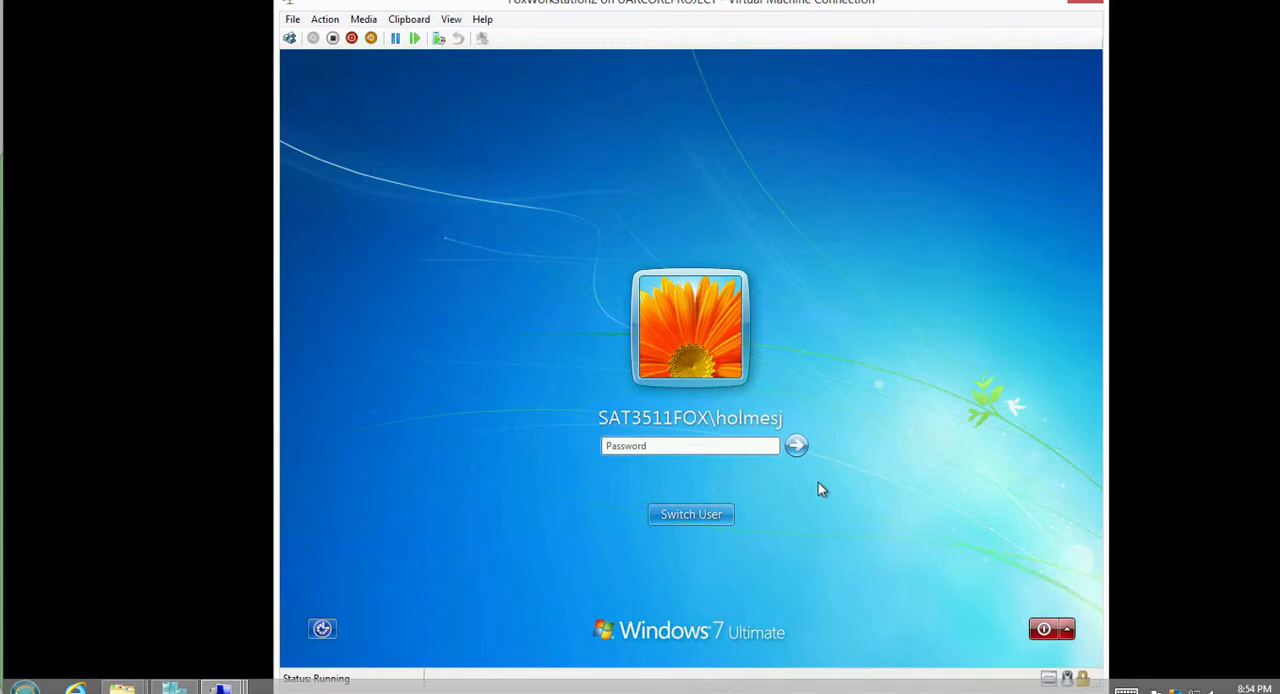
type("Pa$$w0rd")
key("Return")
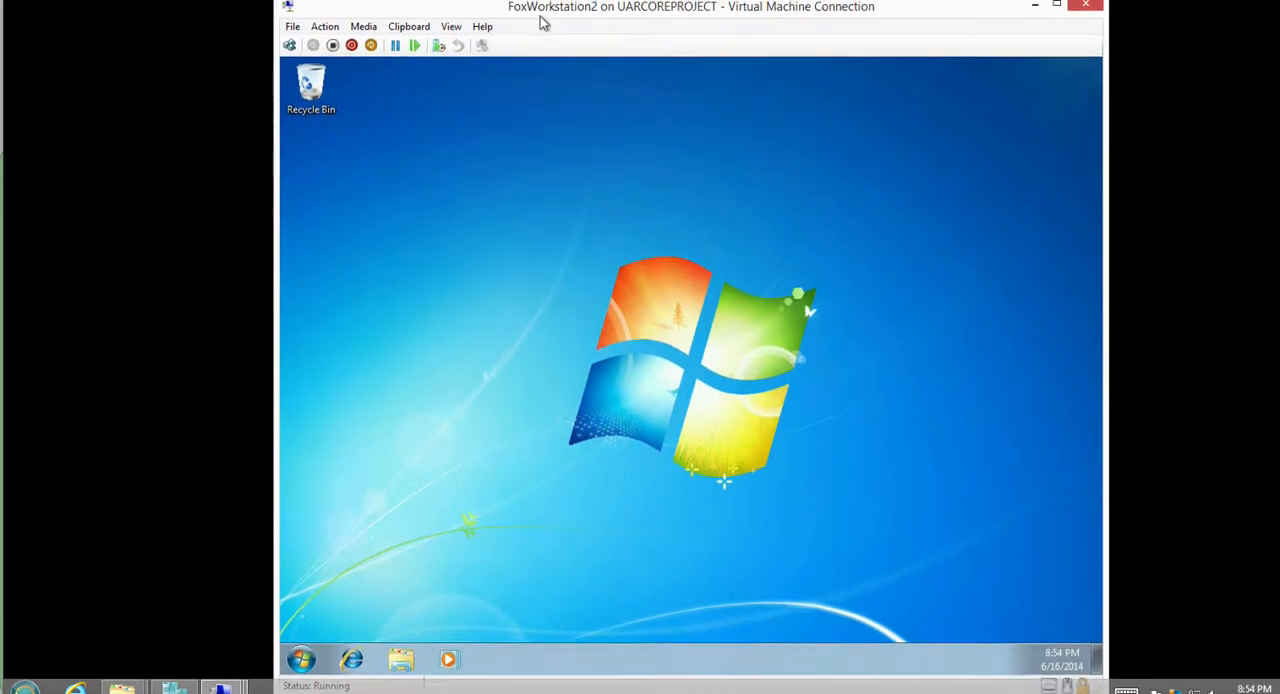
Compare the Documents library on FoxWorkstation2 with the one on FoxWorkstation1, and return to the Project 4 network diagram.
left_click(400, 660)
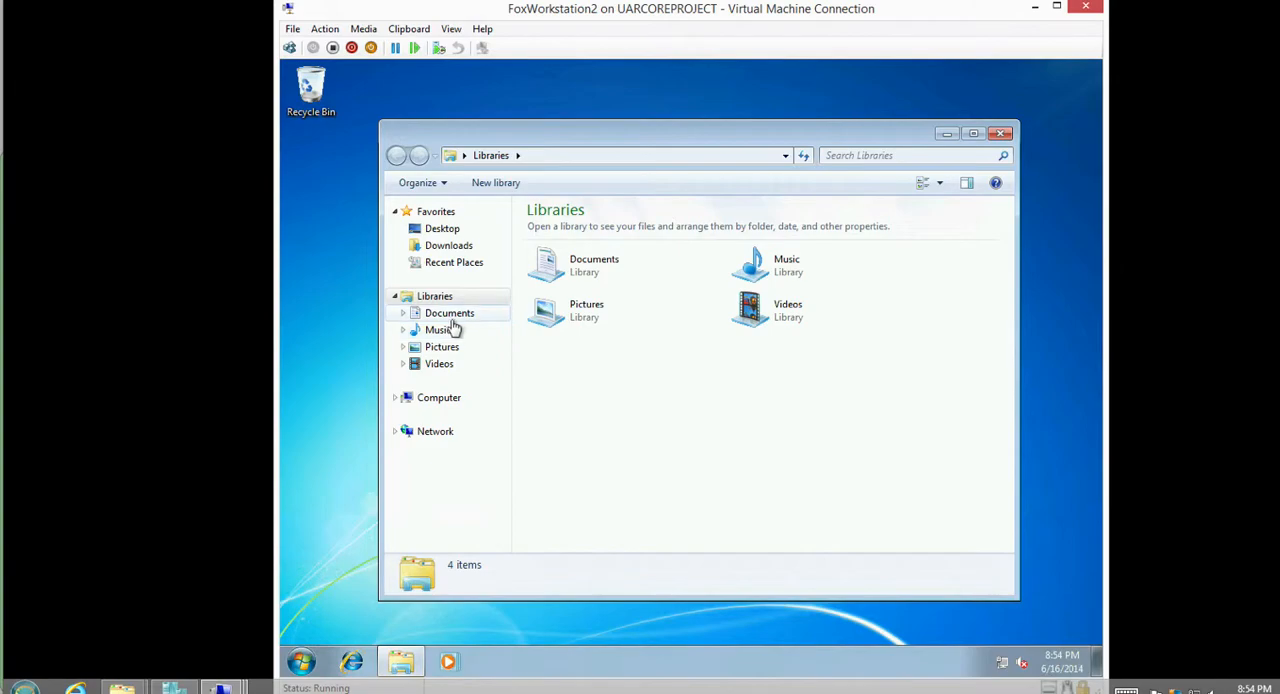
left_click(449, 314)
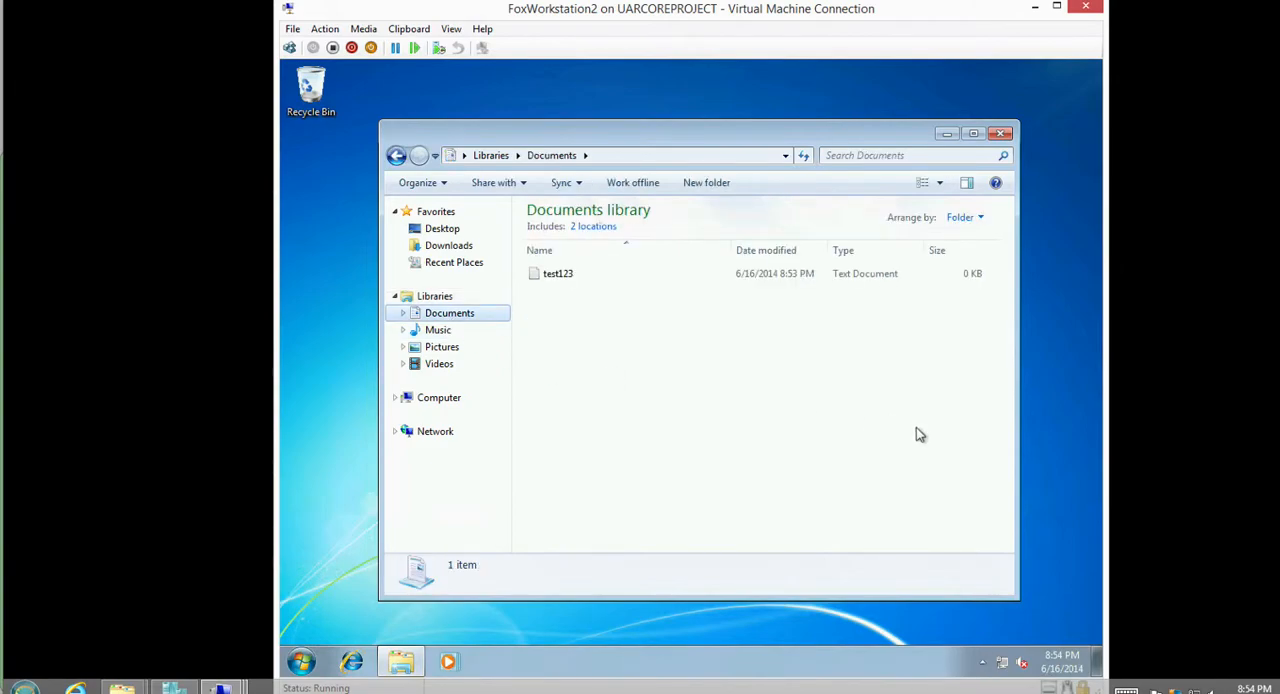
left_click(221, 688)
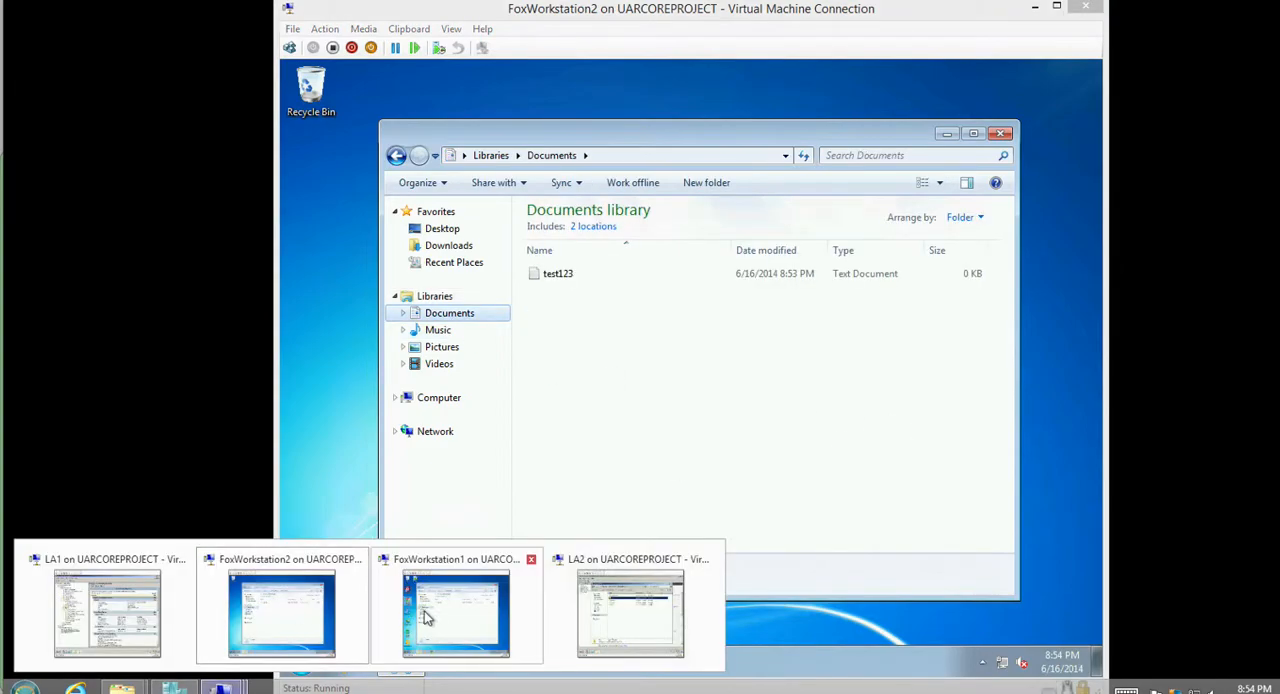
left_click(439, 615)
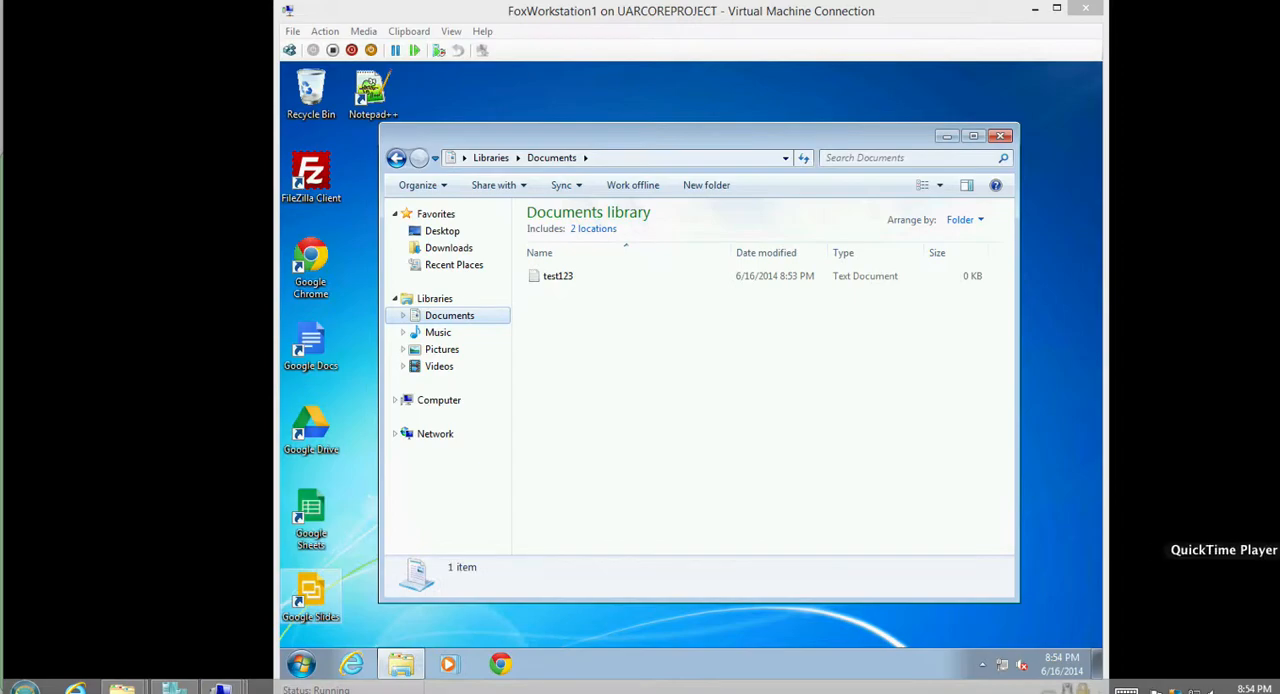
left_click(1275, 518)
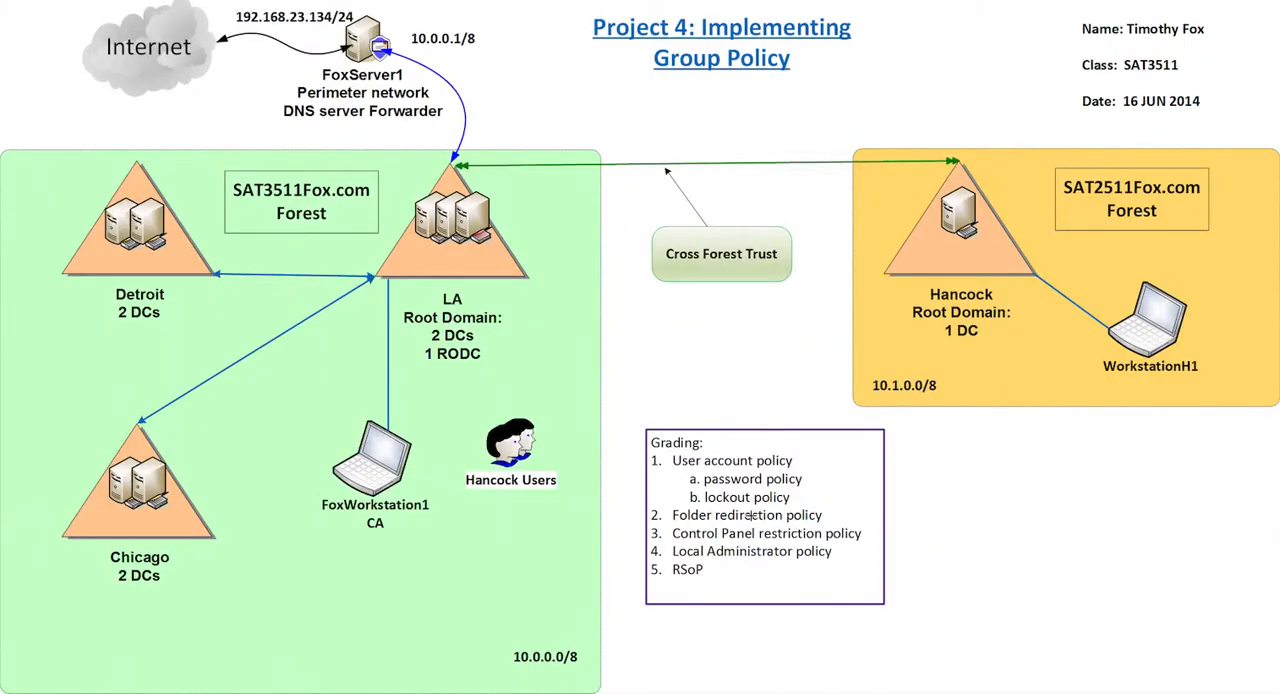